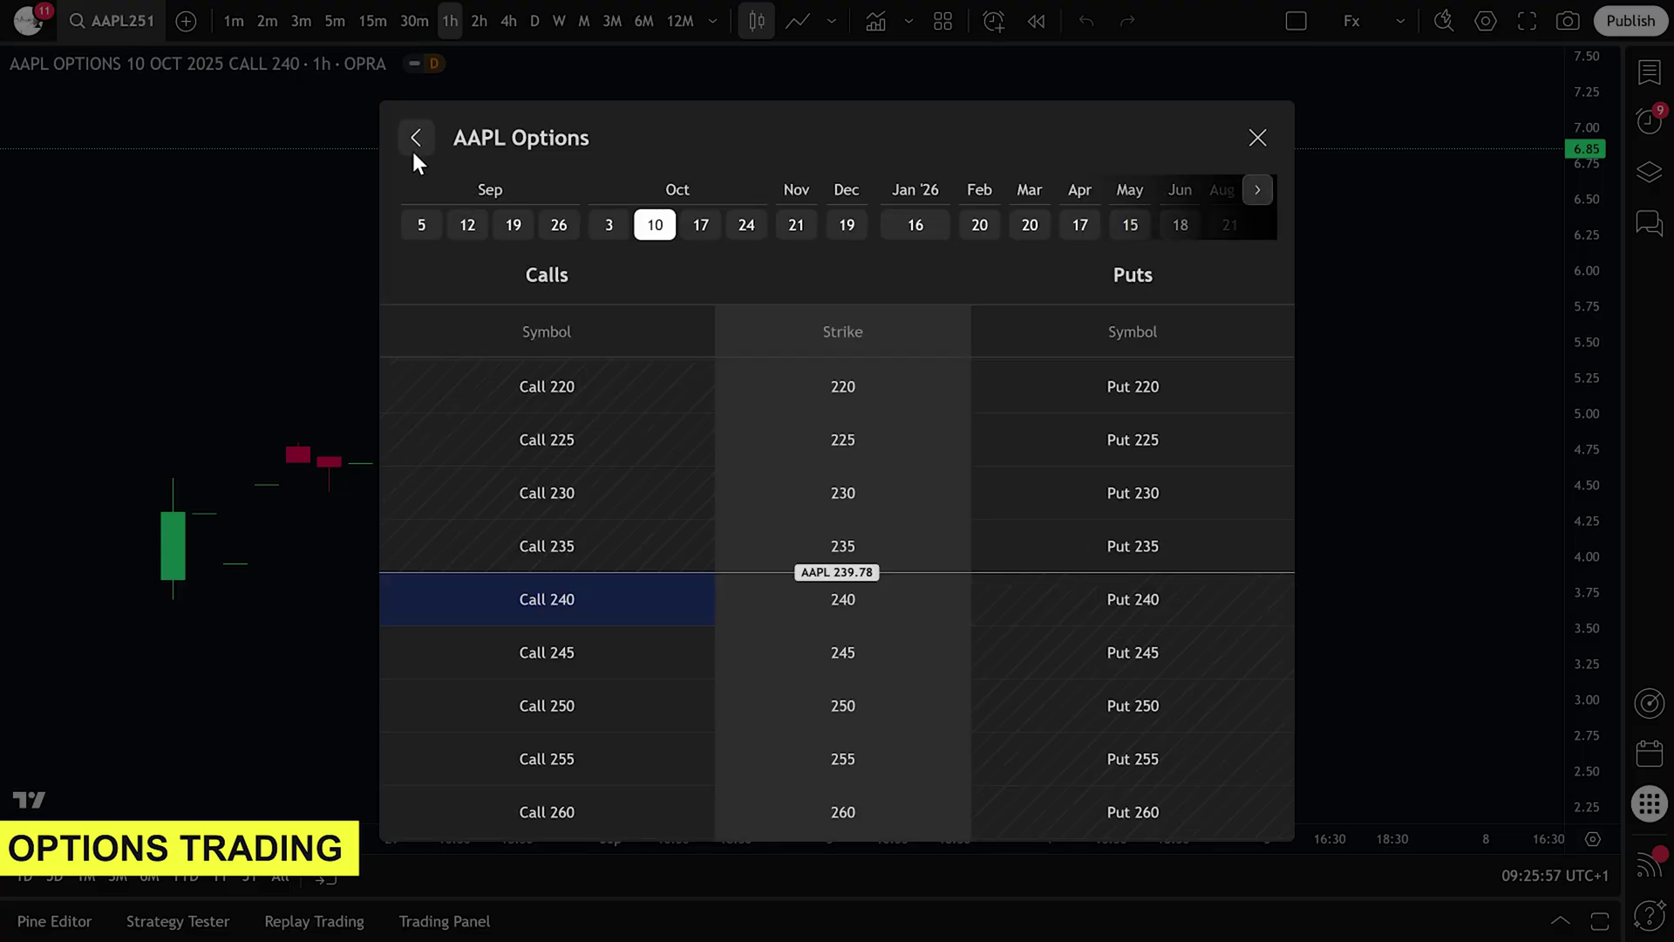
Search TESLA and load the TSLA 10 Oct 2025 Call 340 option chart and order form.
click(415, 139)
drag(533, 192, 396, 197)
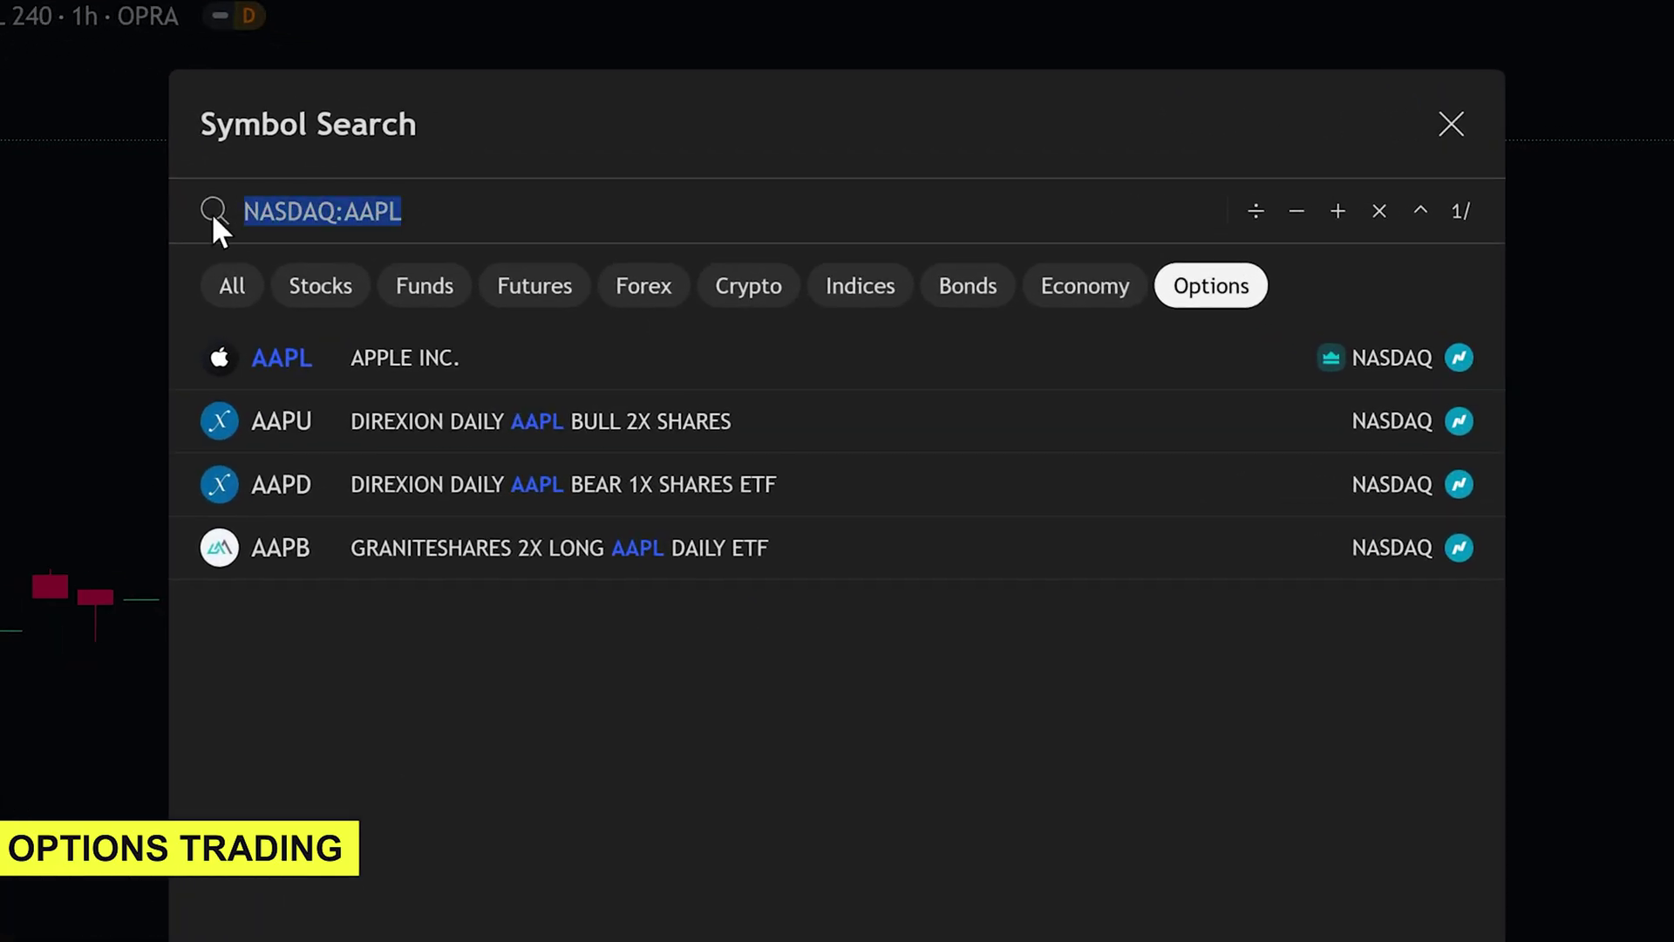
text(TESLA)
click(410, 360)
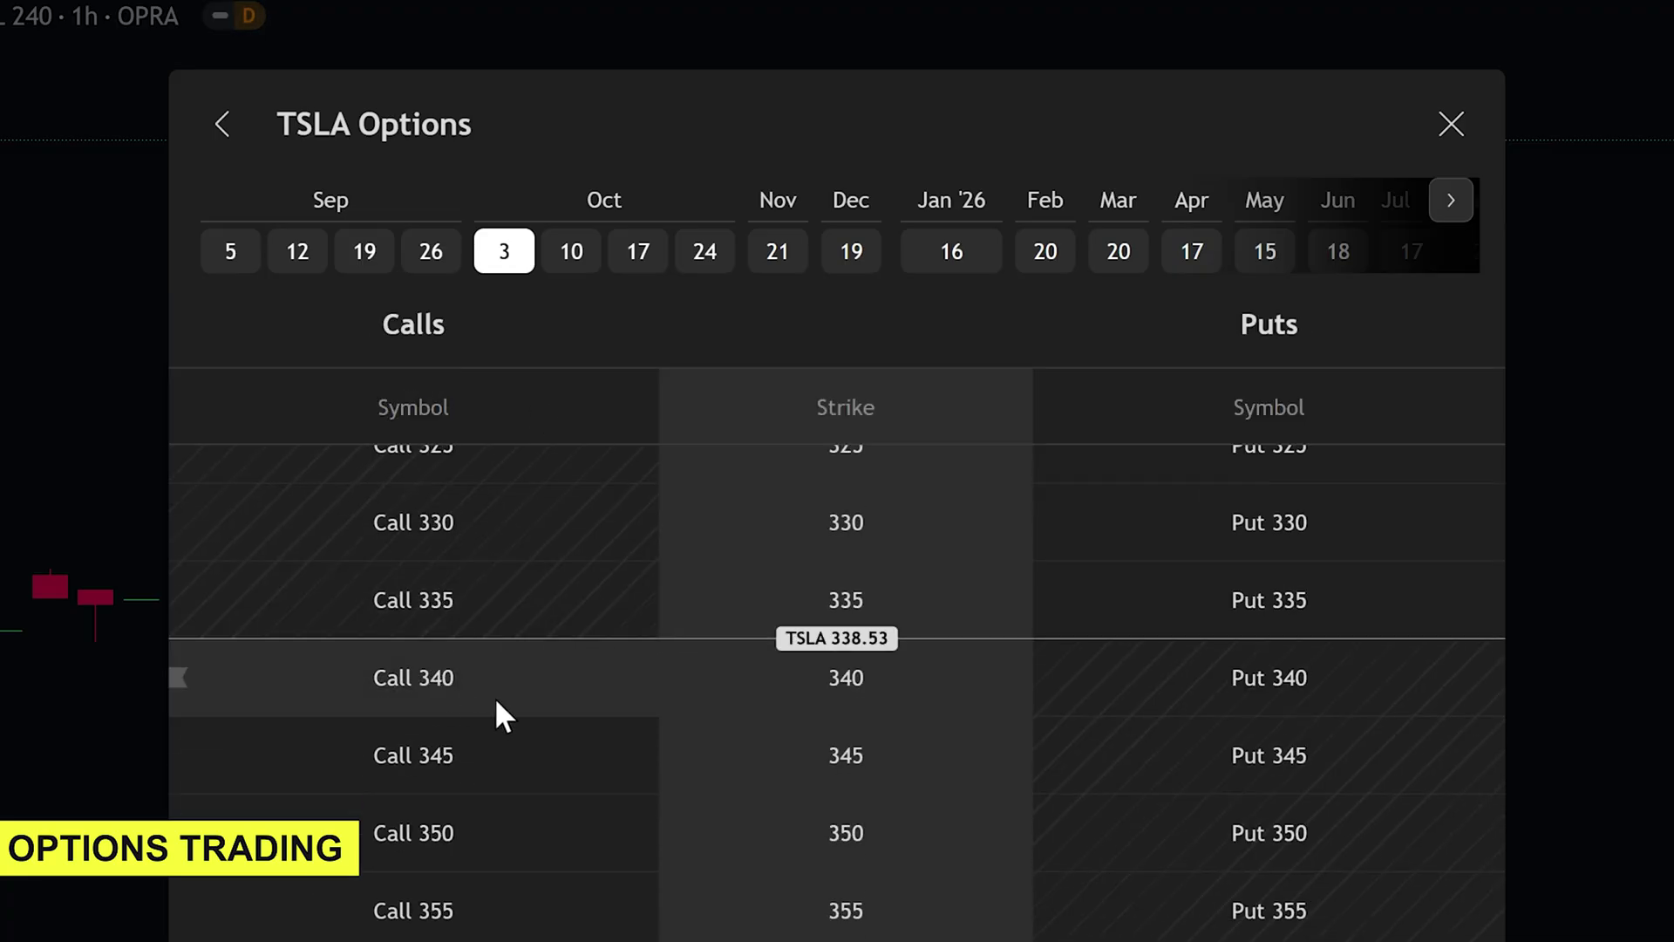
click(571, 257)
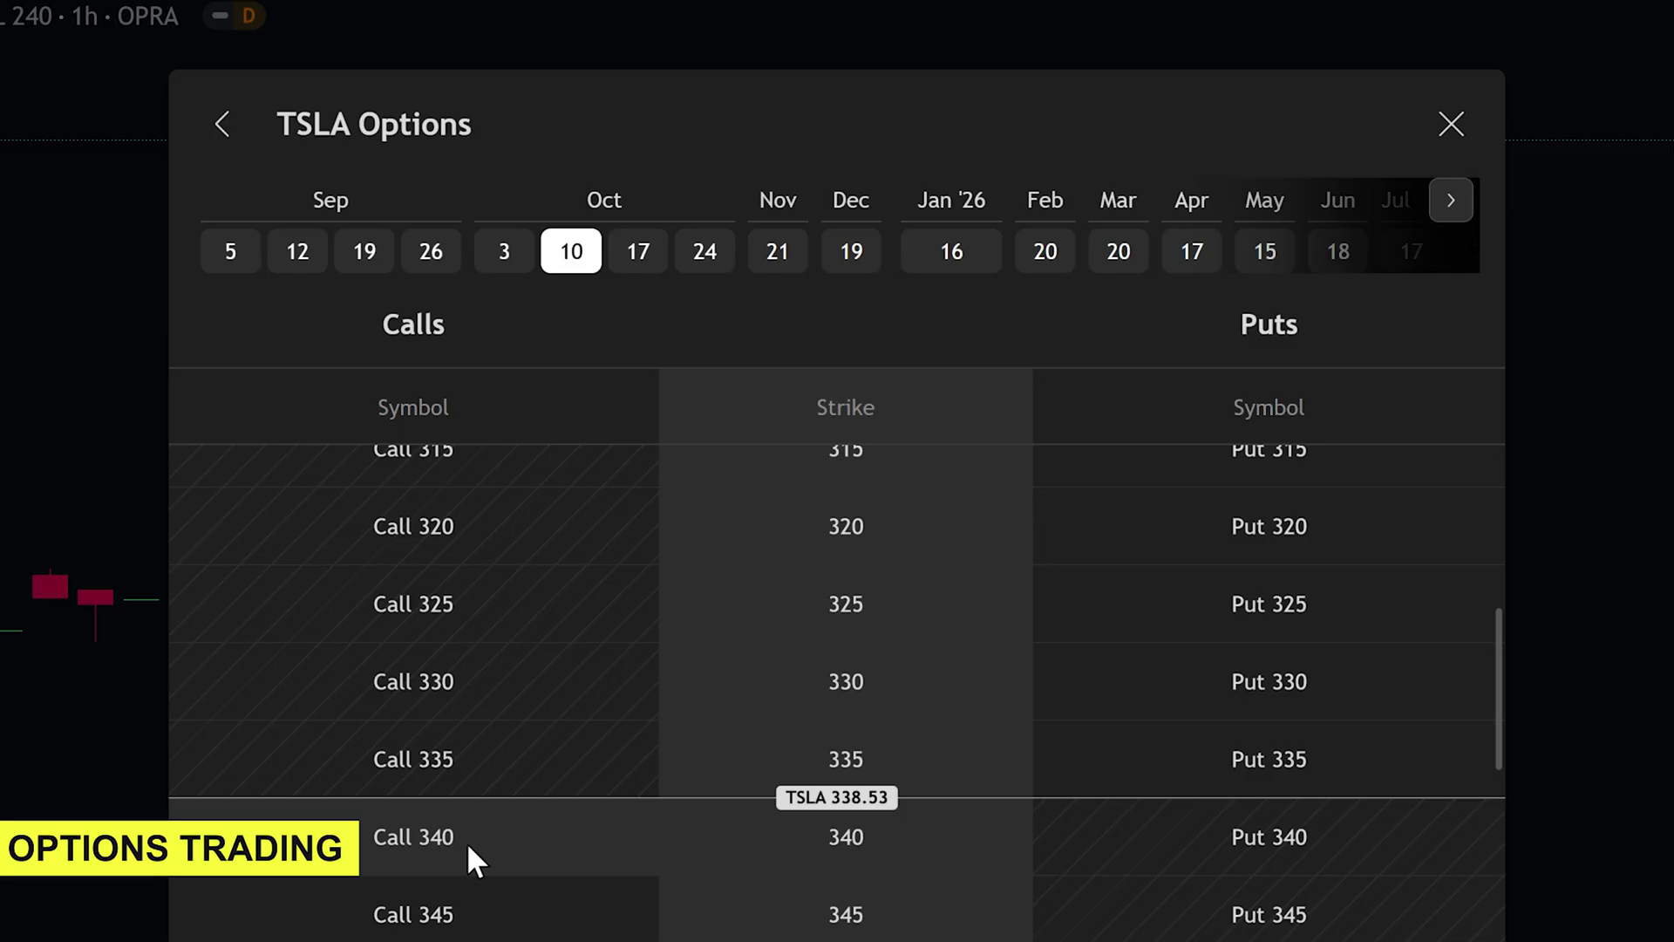
click(467, 841)
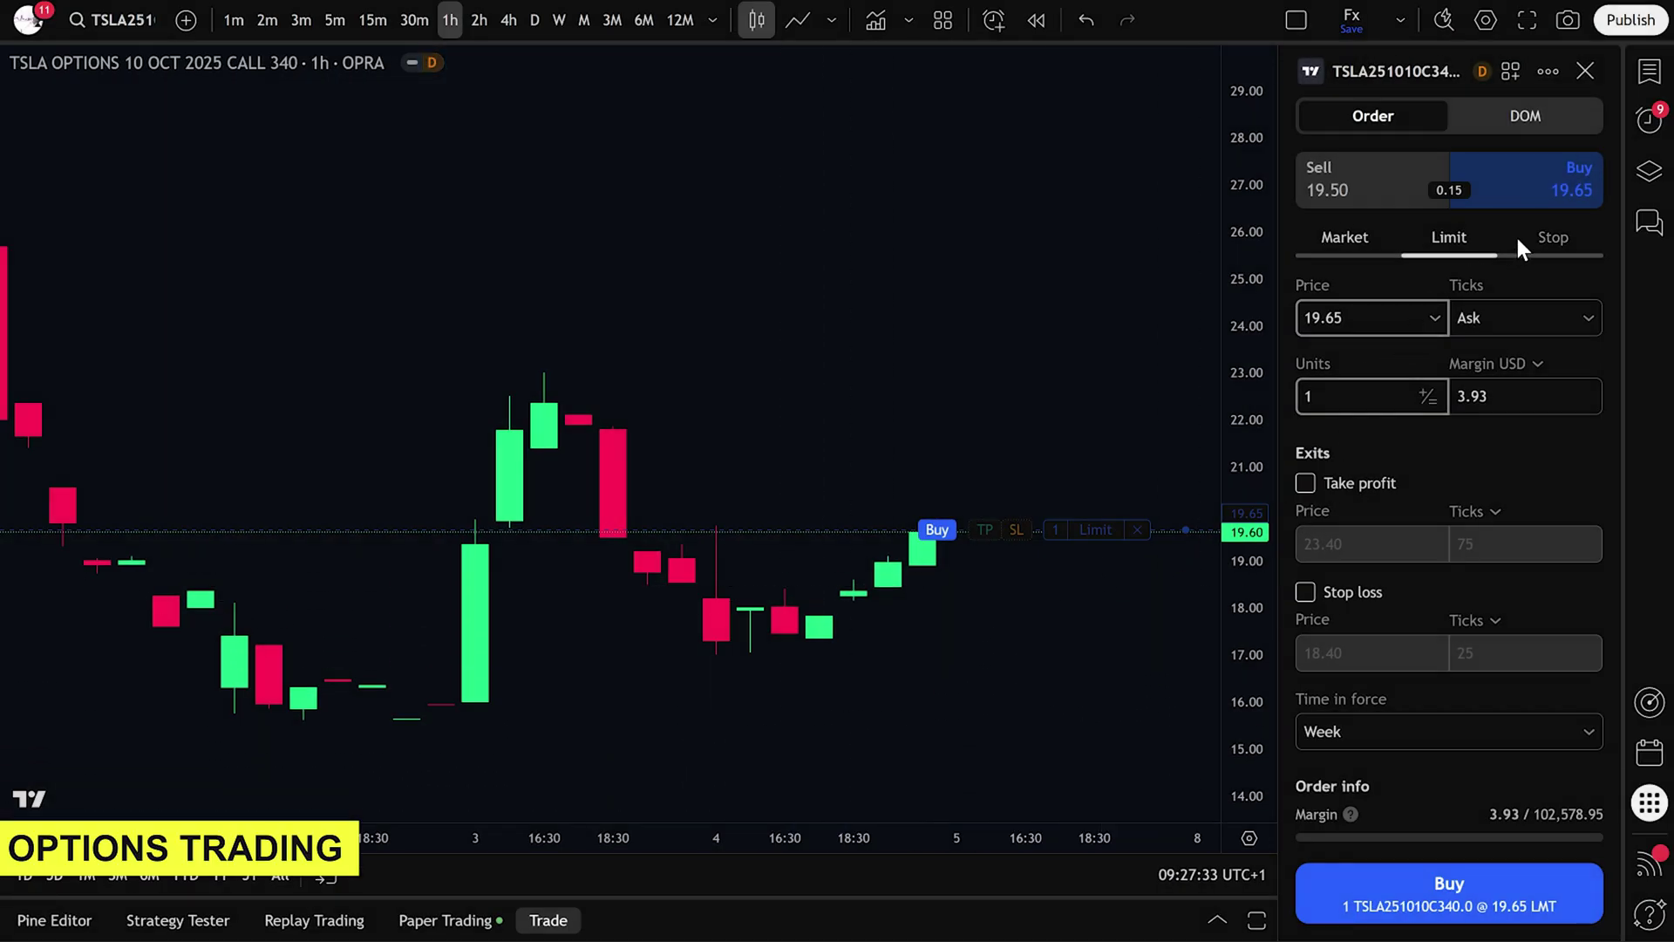
Place a buy limit at 19.65 with take profit 25.85 and stop loss 16.05.
click(1430, 900)
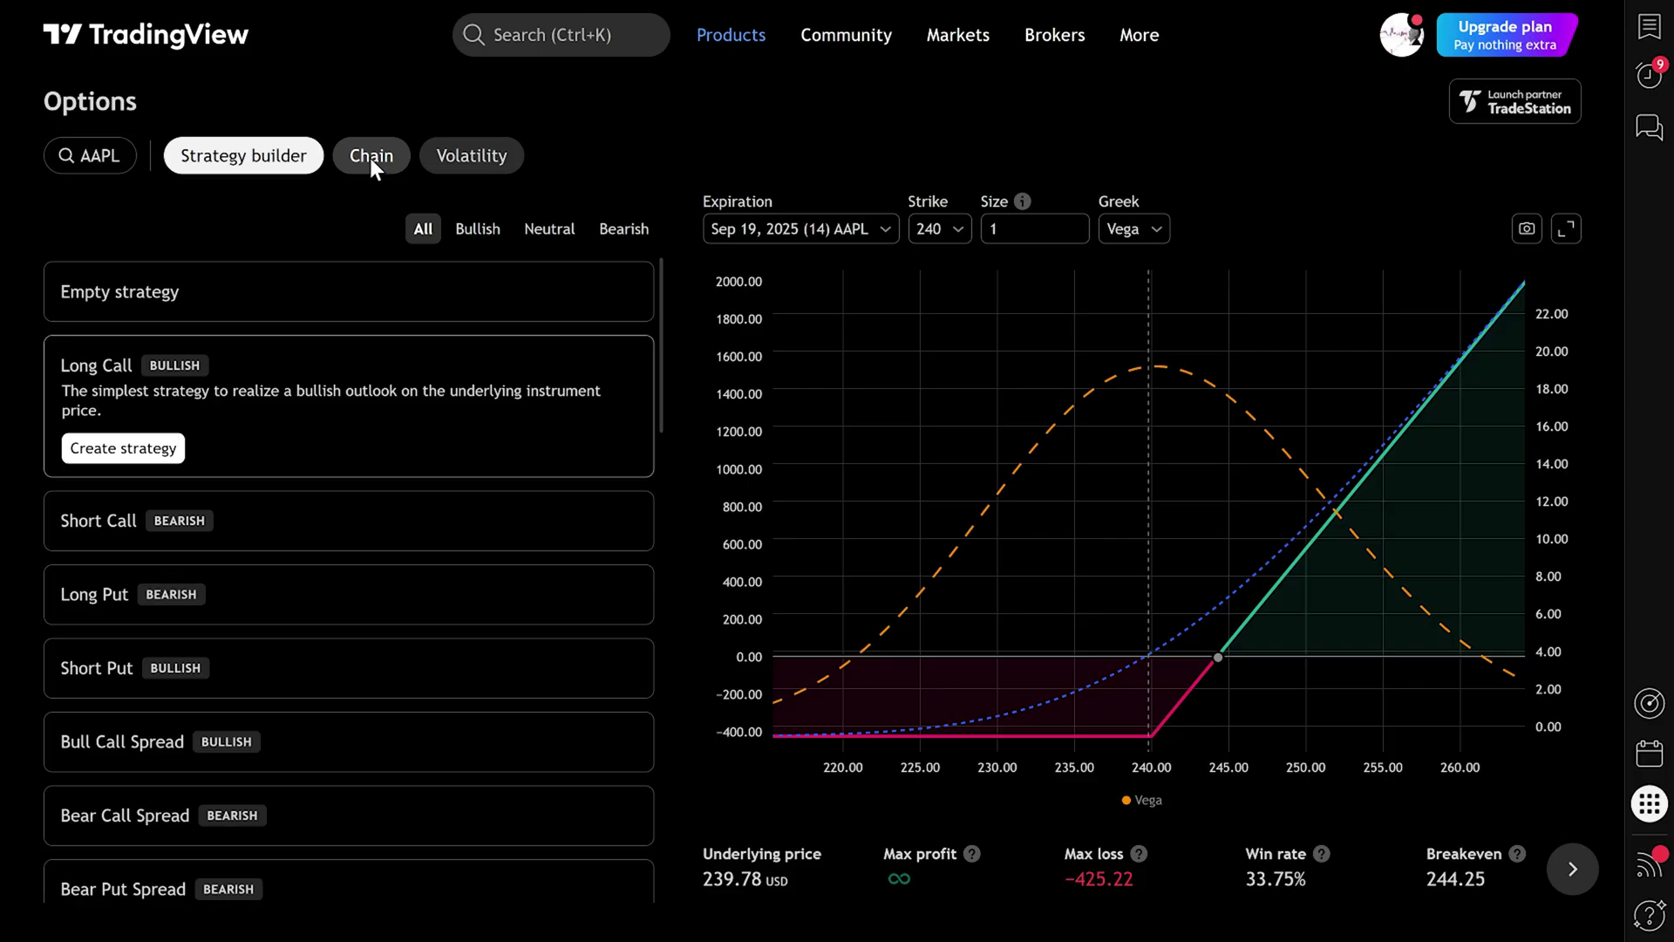
click(372, 158)
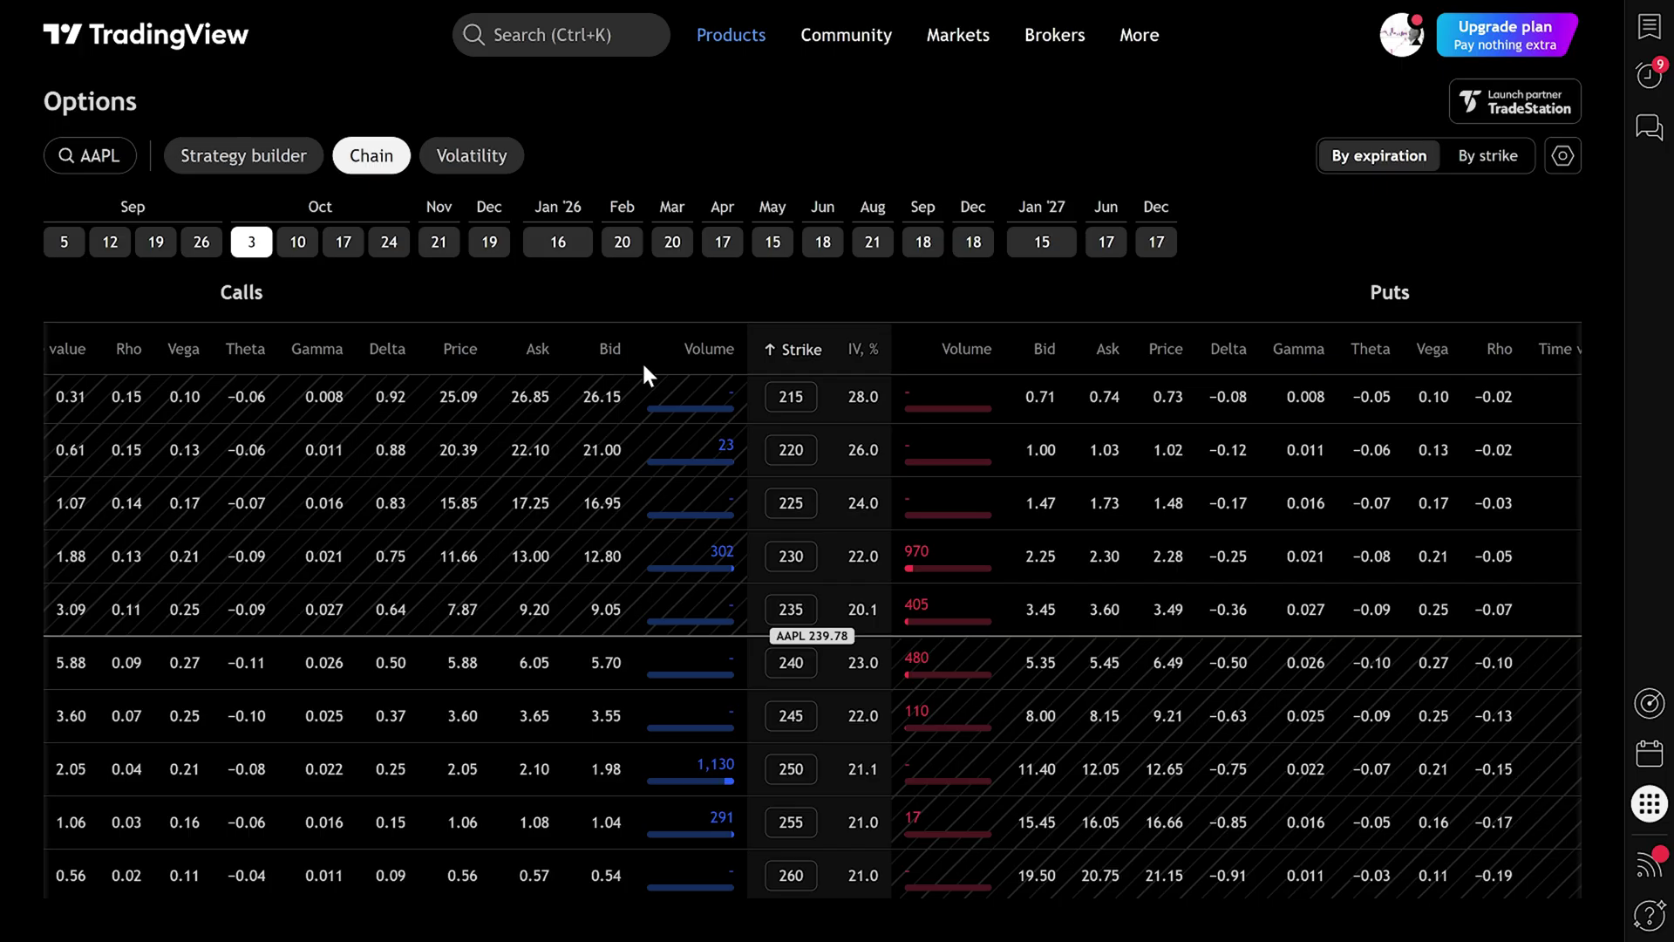
scroll(645, 363, down, 3)
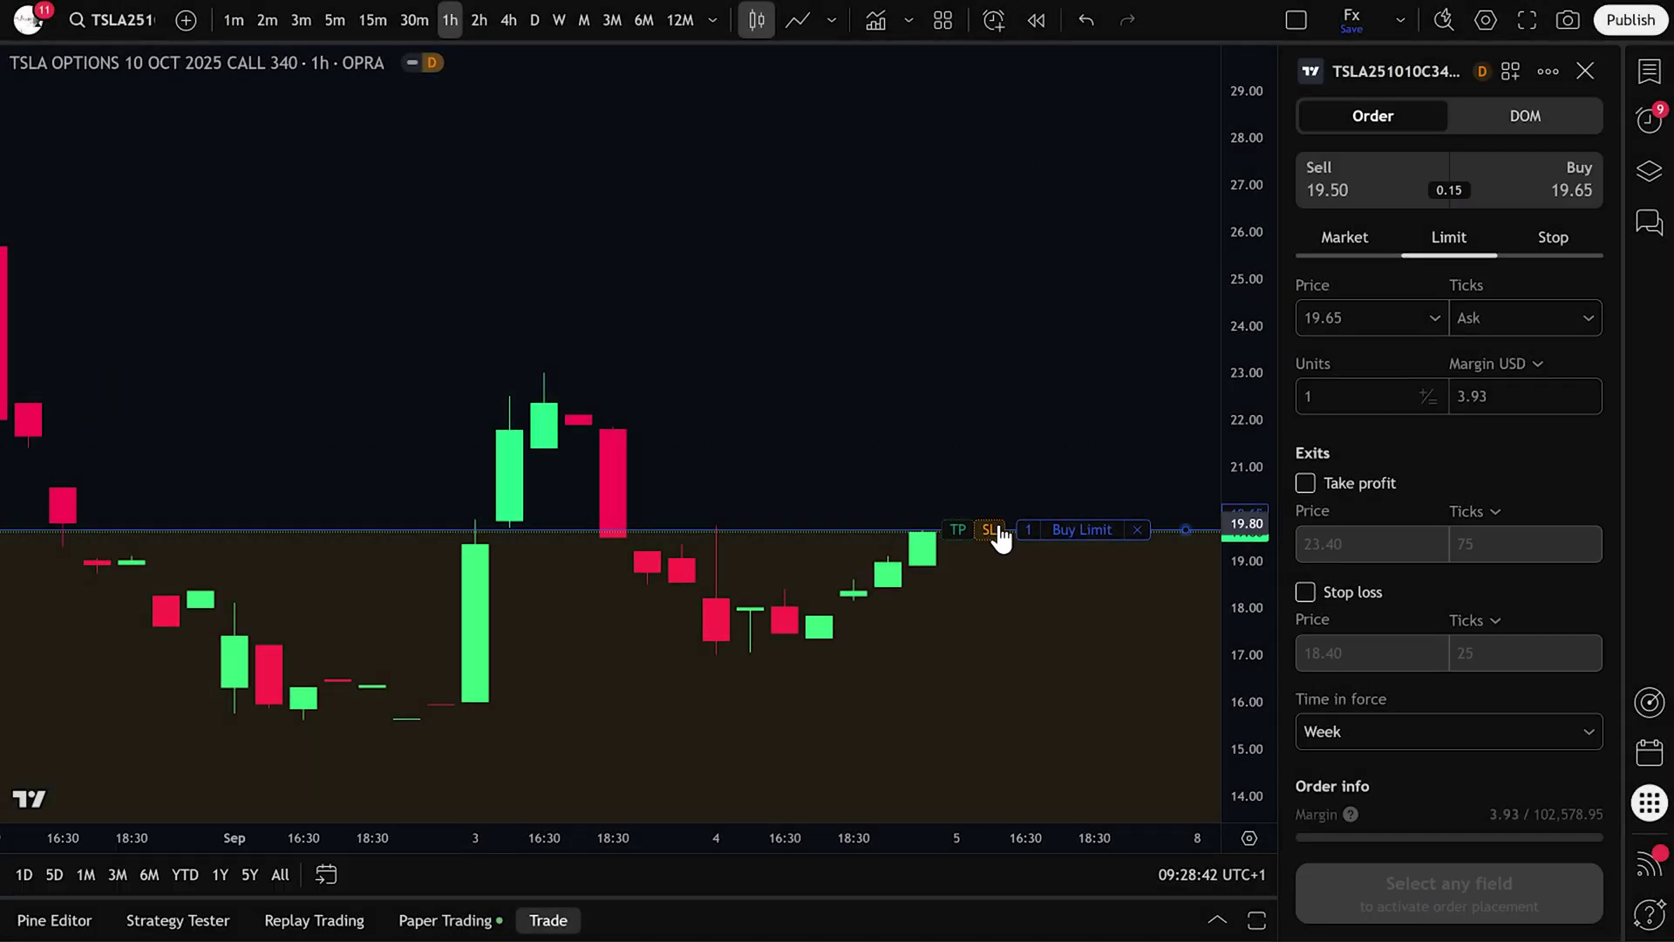
drag(991, 529, 1024, 358)
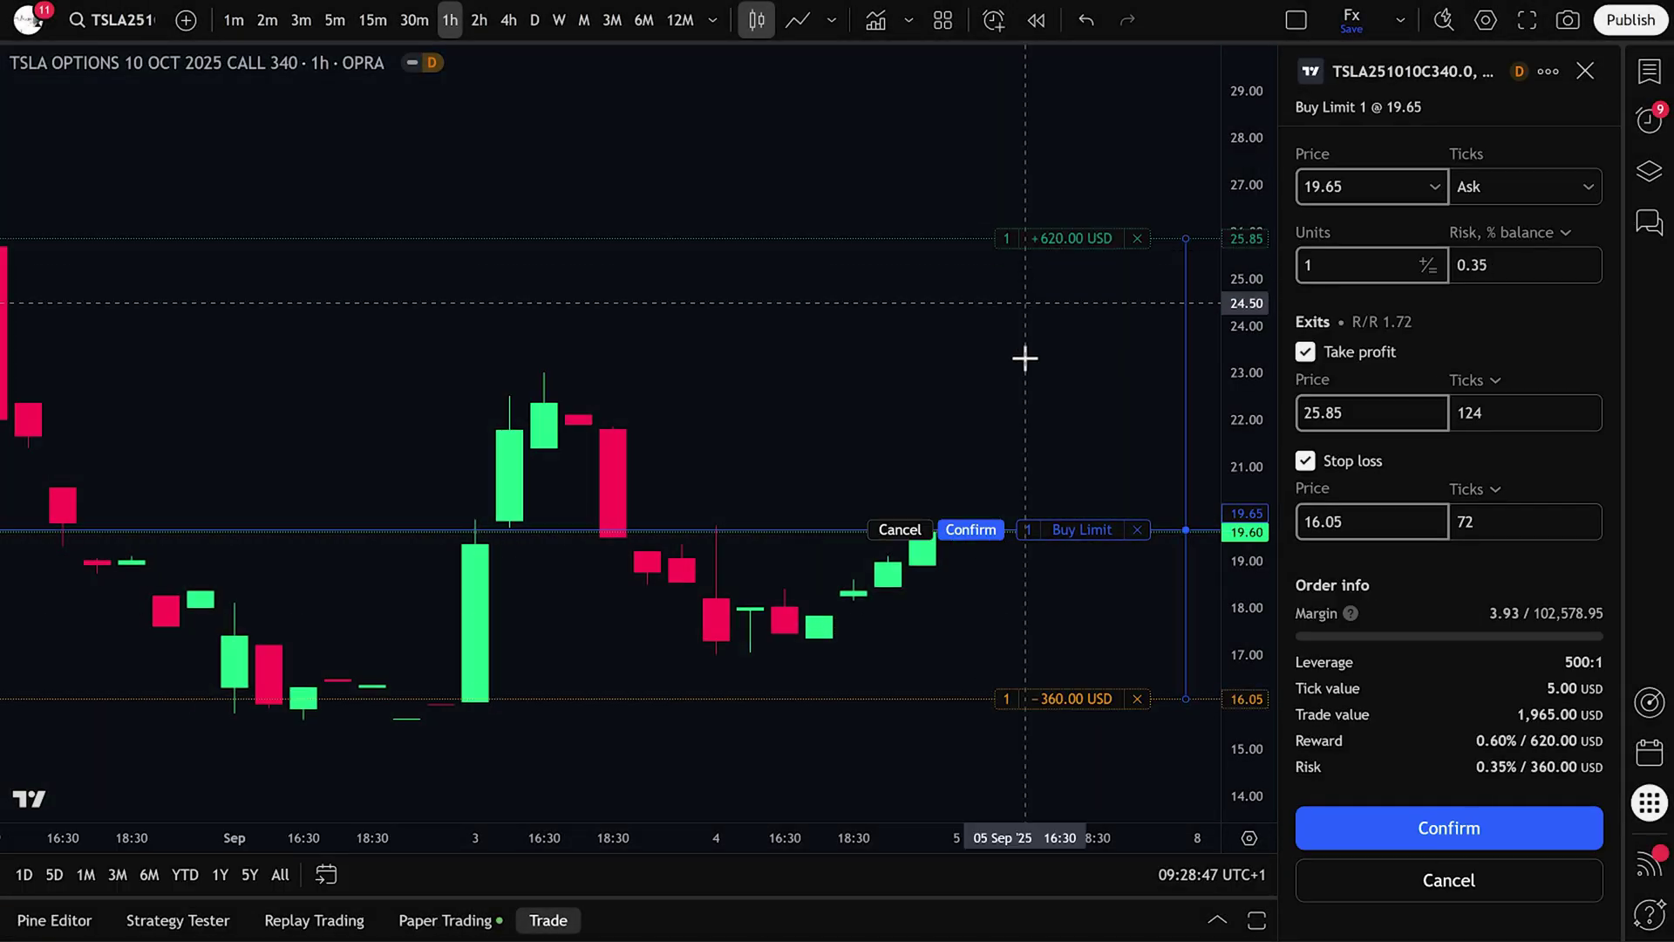
click(968, 530)
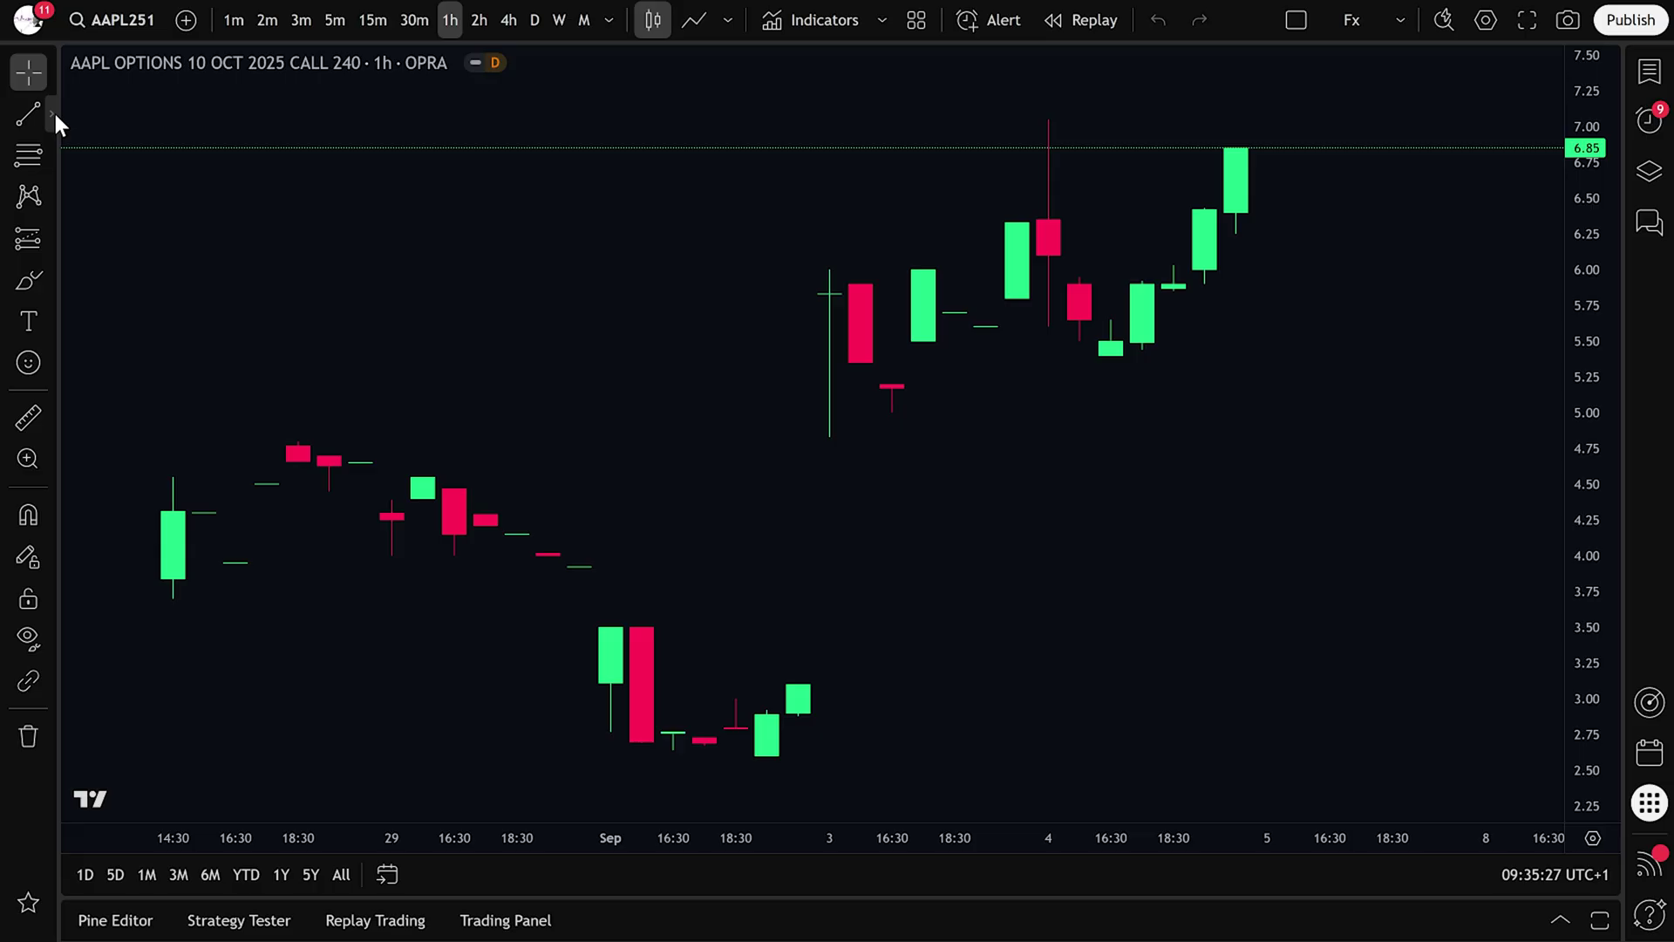
Place the TSLA 340 call limit buy, dragging the stop loss to 16.05 and confirming exits.
click(54, 110)
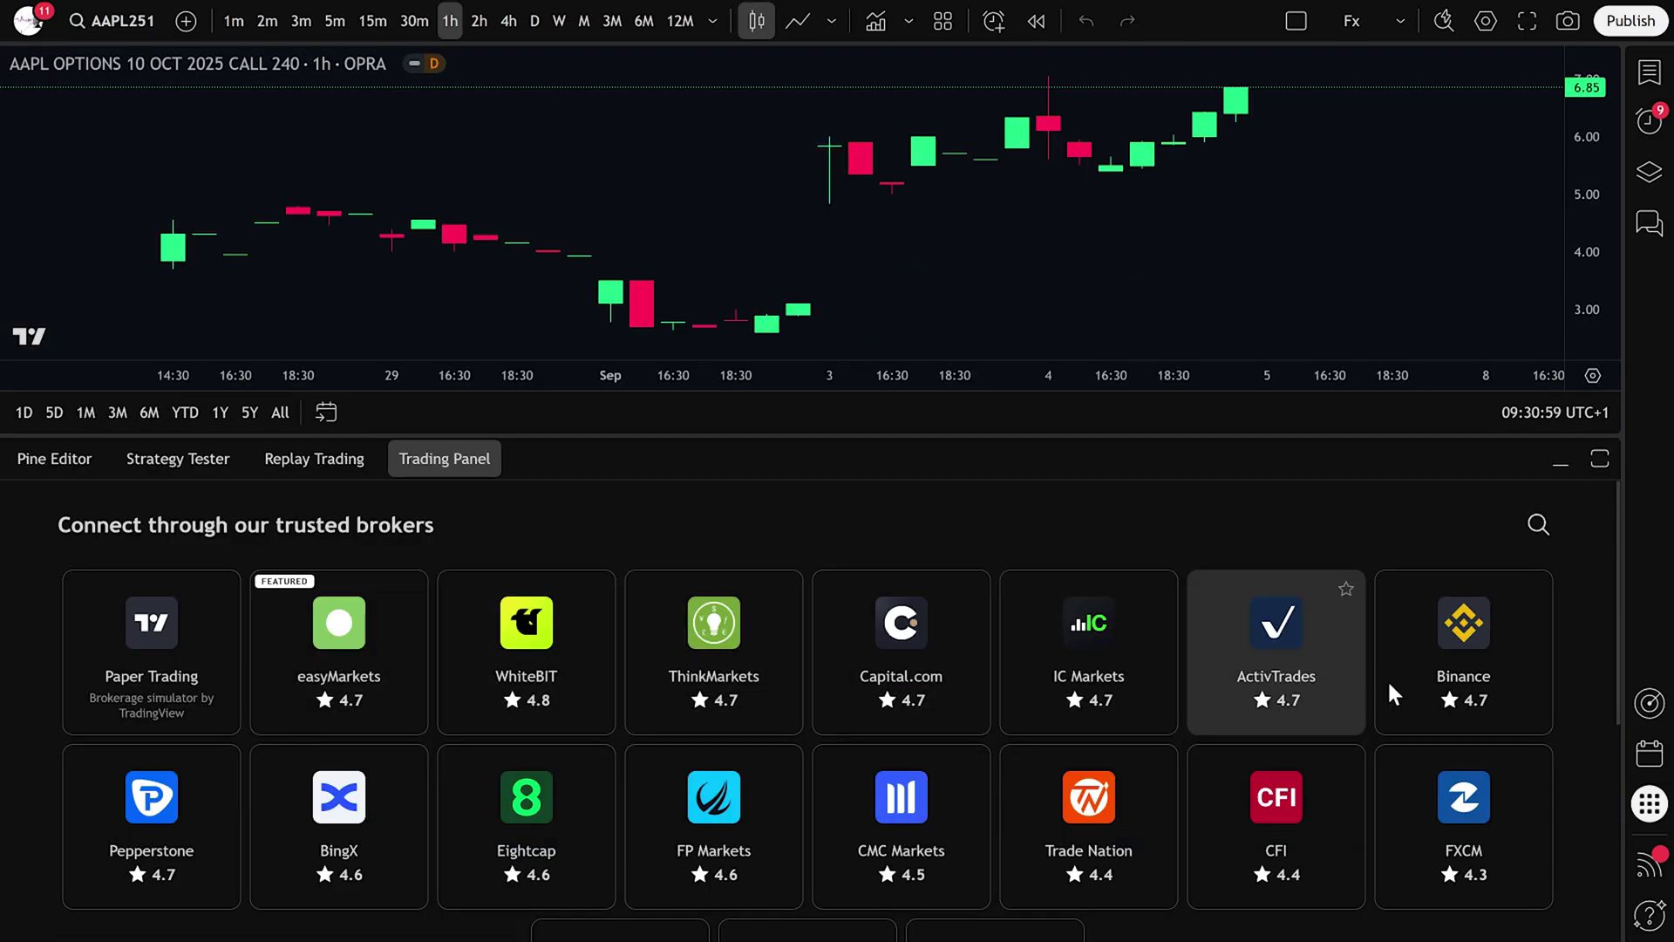
click(1430, 900)
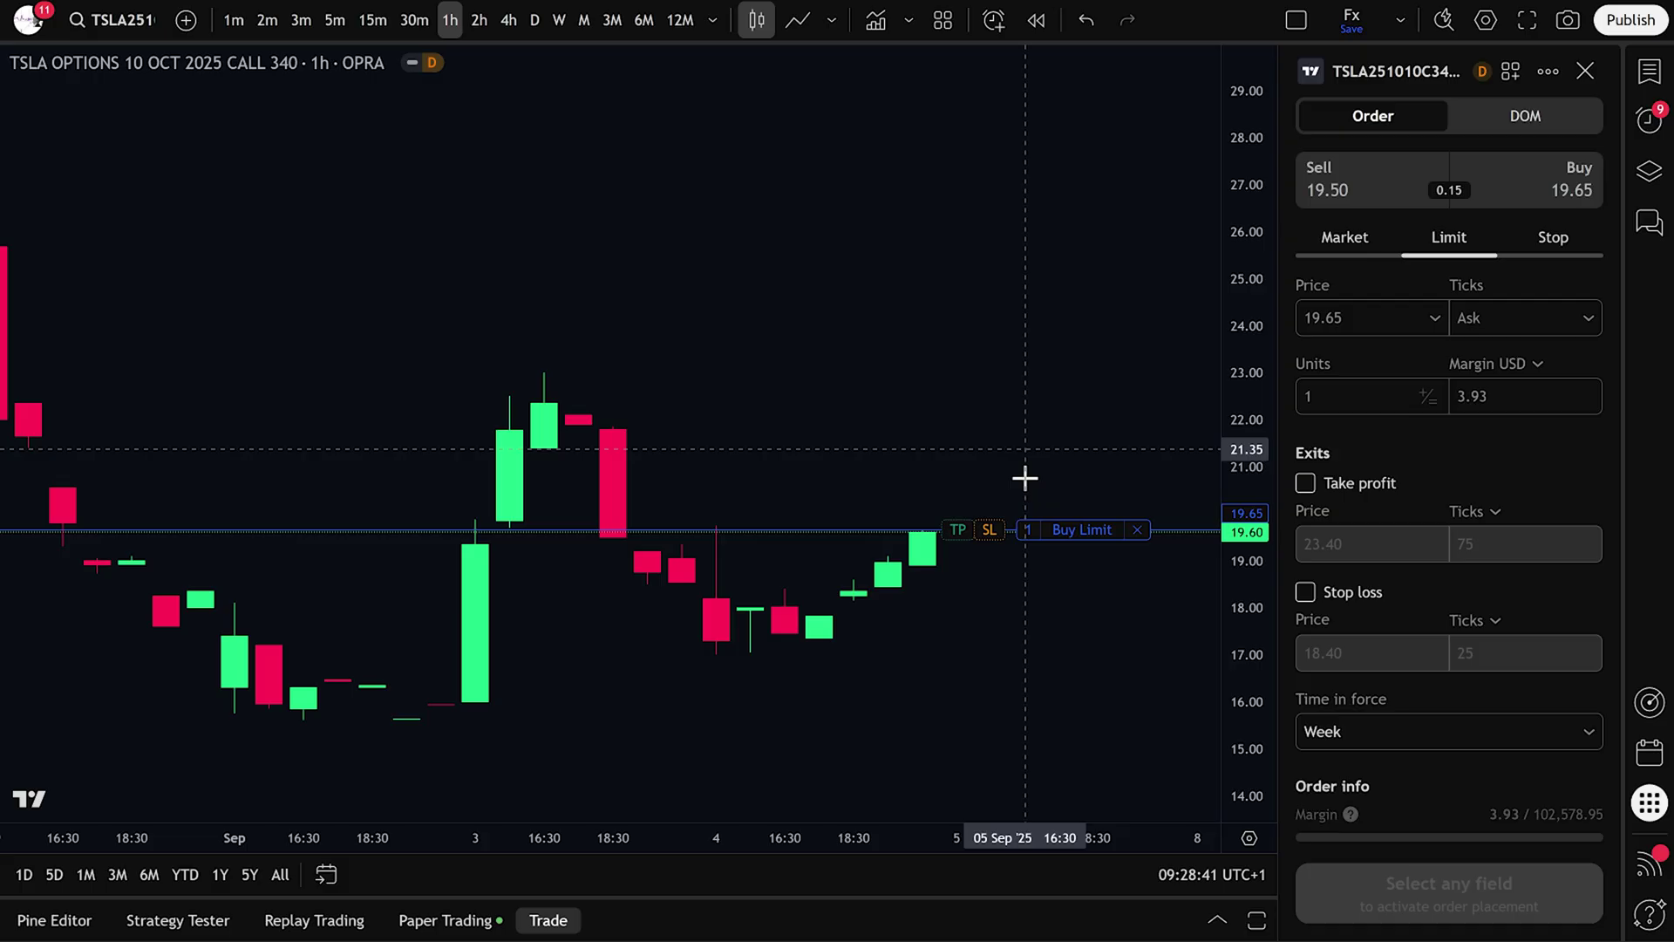
drag(989, 529, 1071, 237)
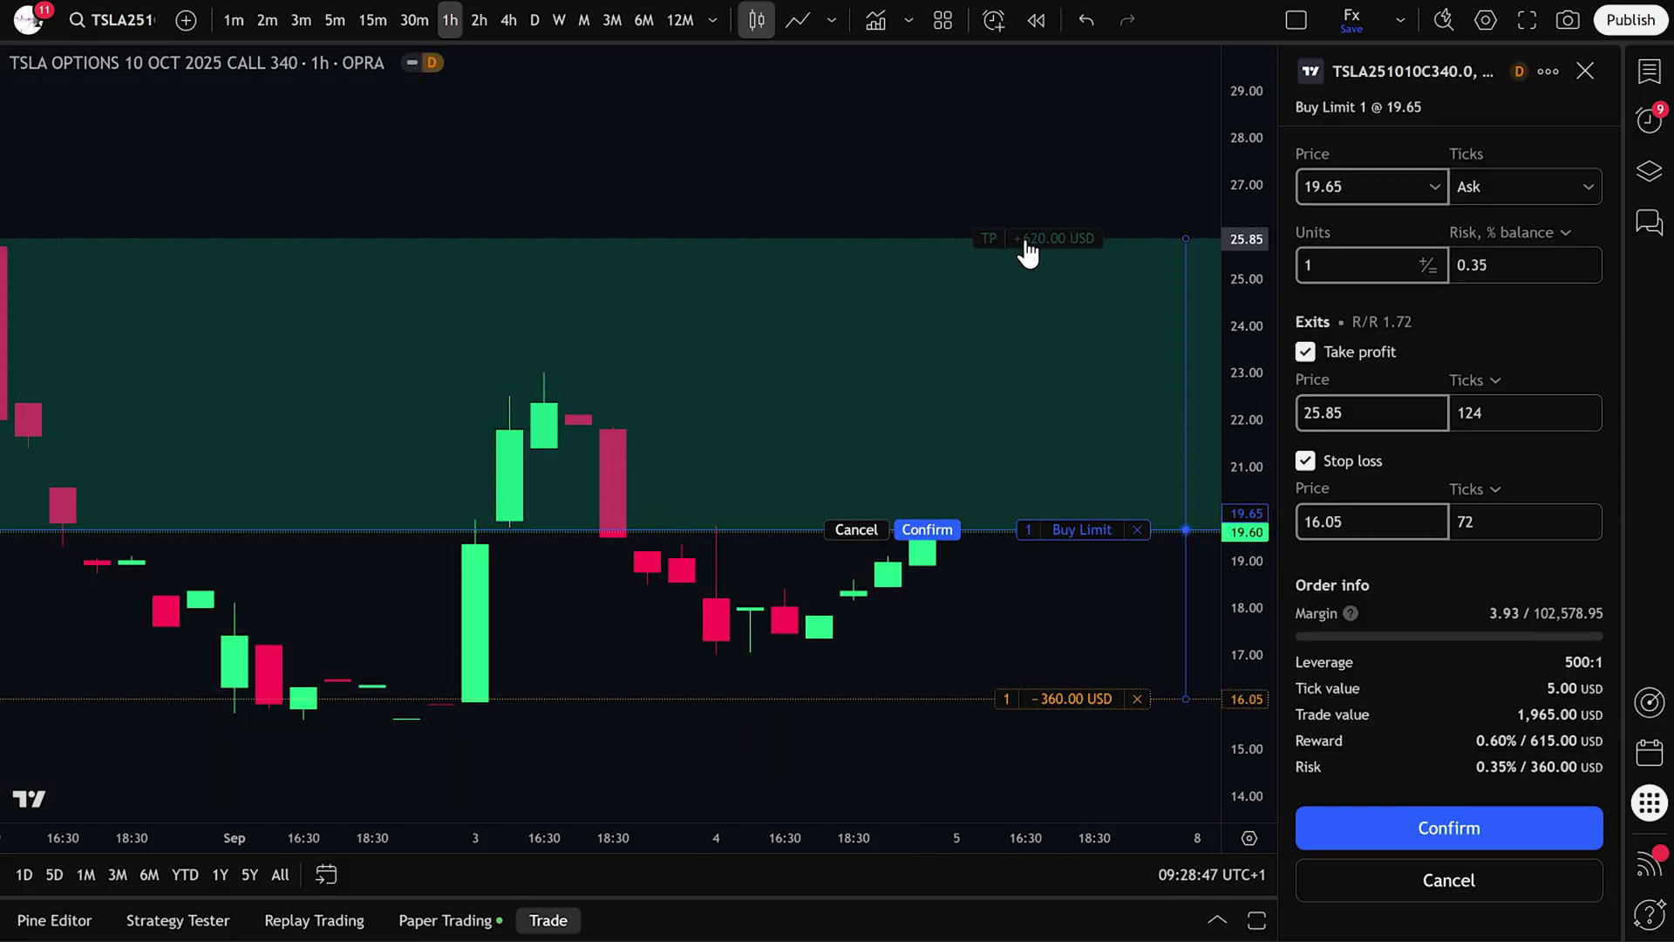
click(963, 531)
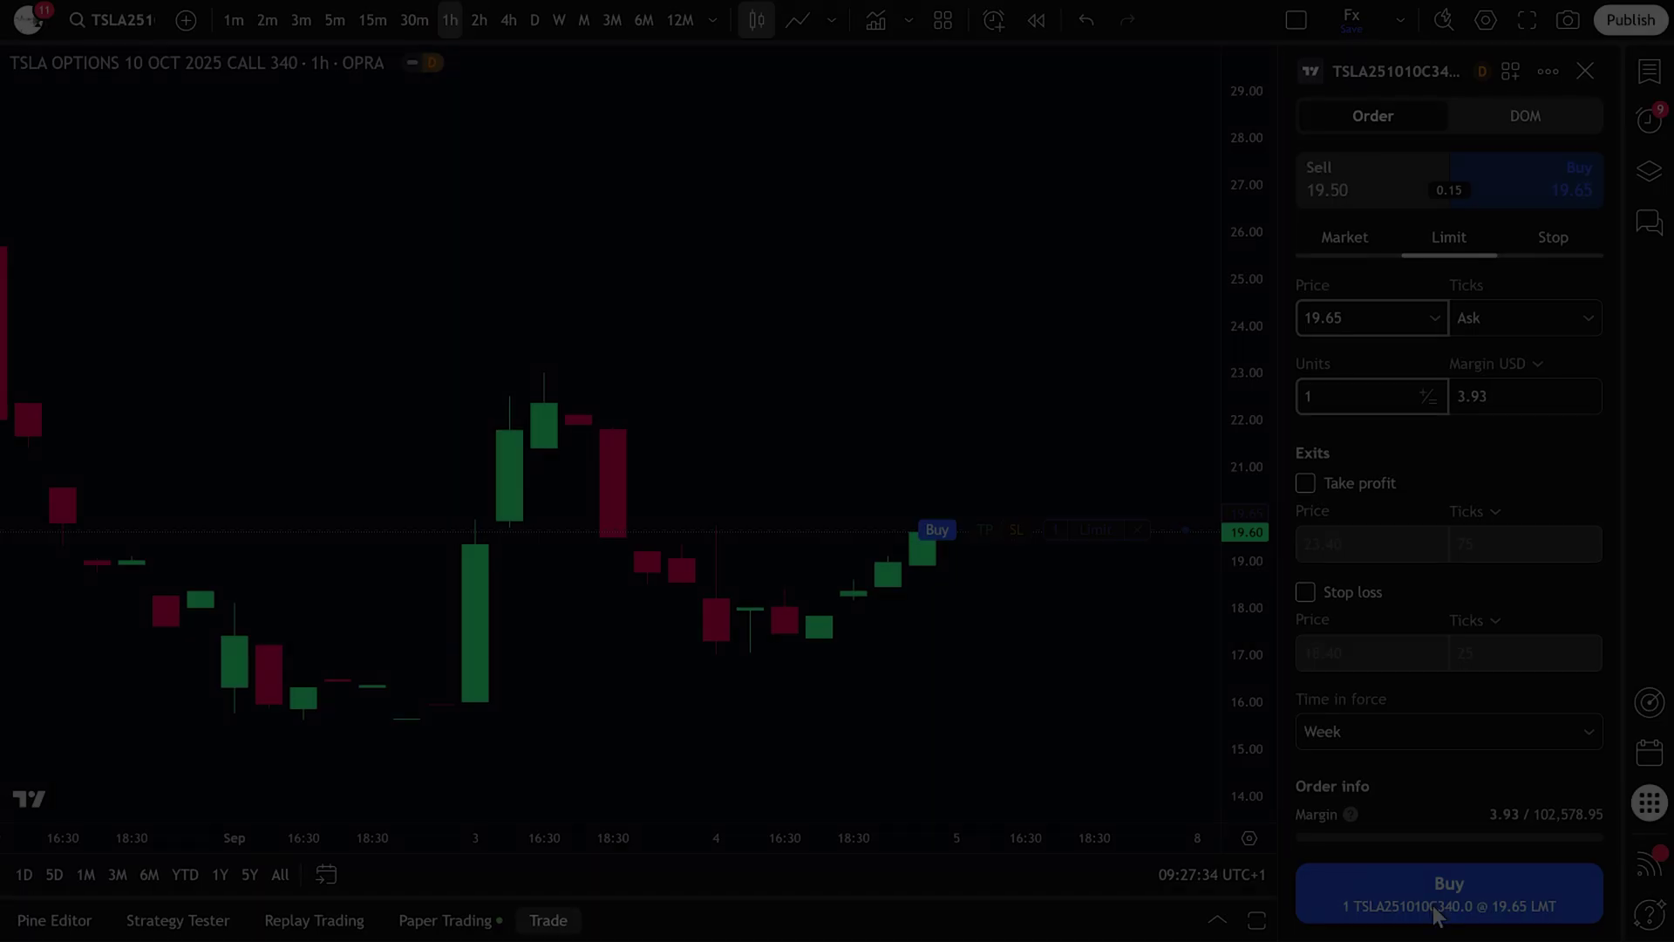
Resend the buy limit order with the stop loss moved below the order price.
click(1431, 900)
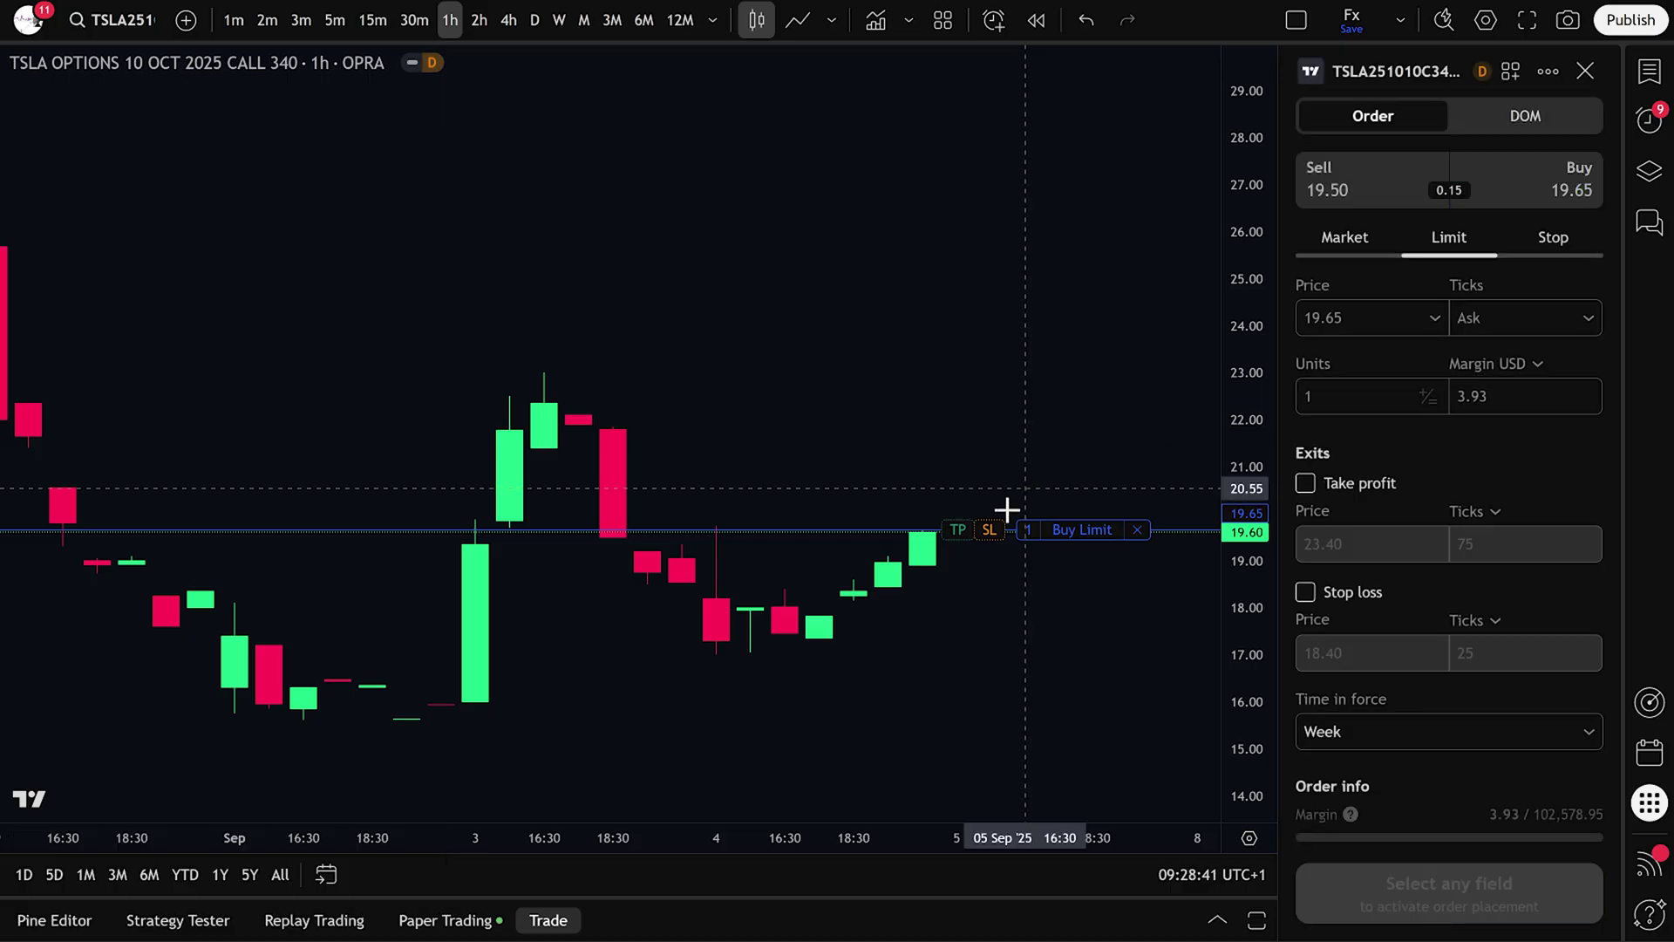
drag(989, 529, 1031, 262)
click(970, 530)
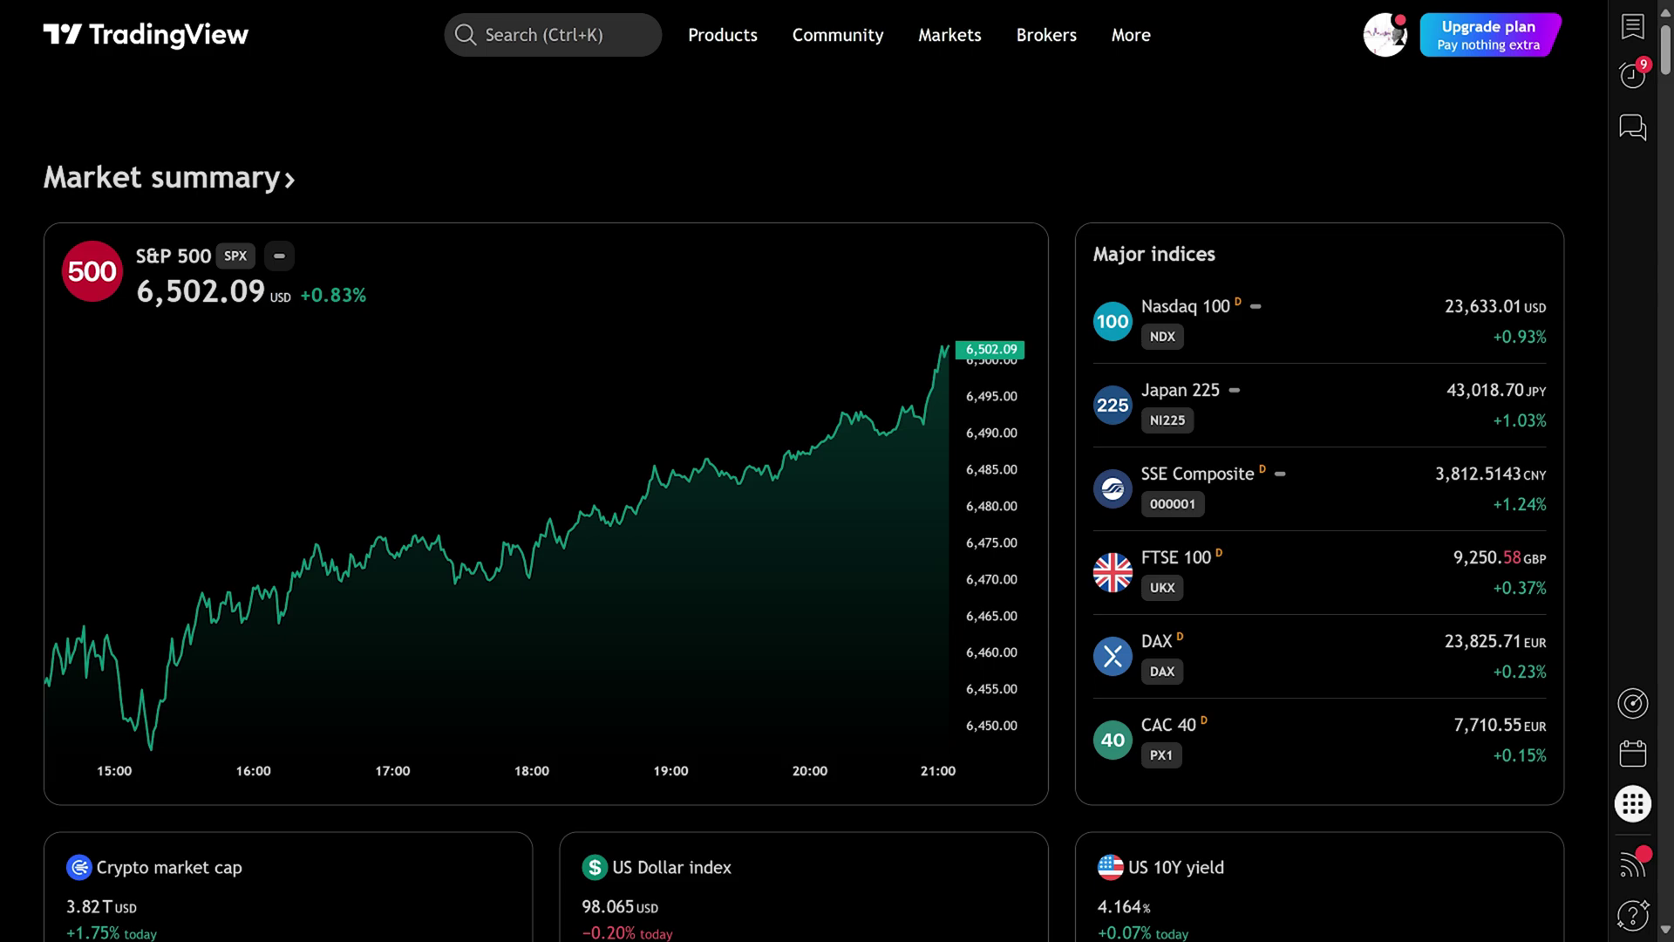
Visit the Options page's strategy builder and chain, then return to the AAPL 10 Oct 2025 Call 240 chart.
mouse_move(723, 37)
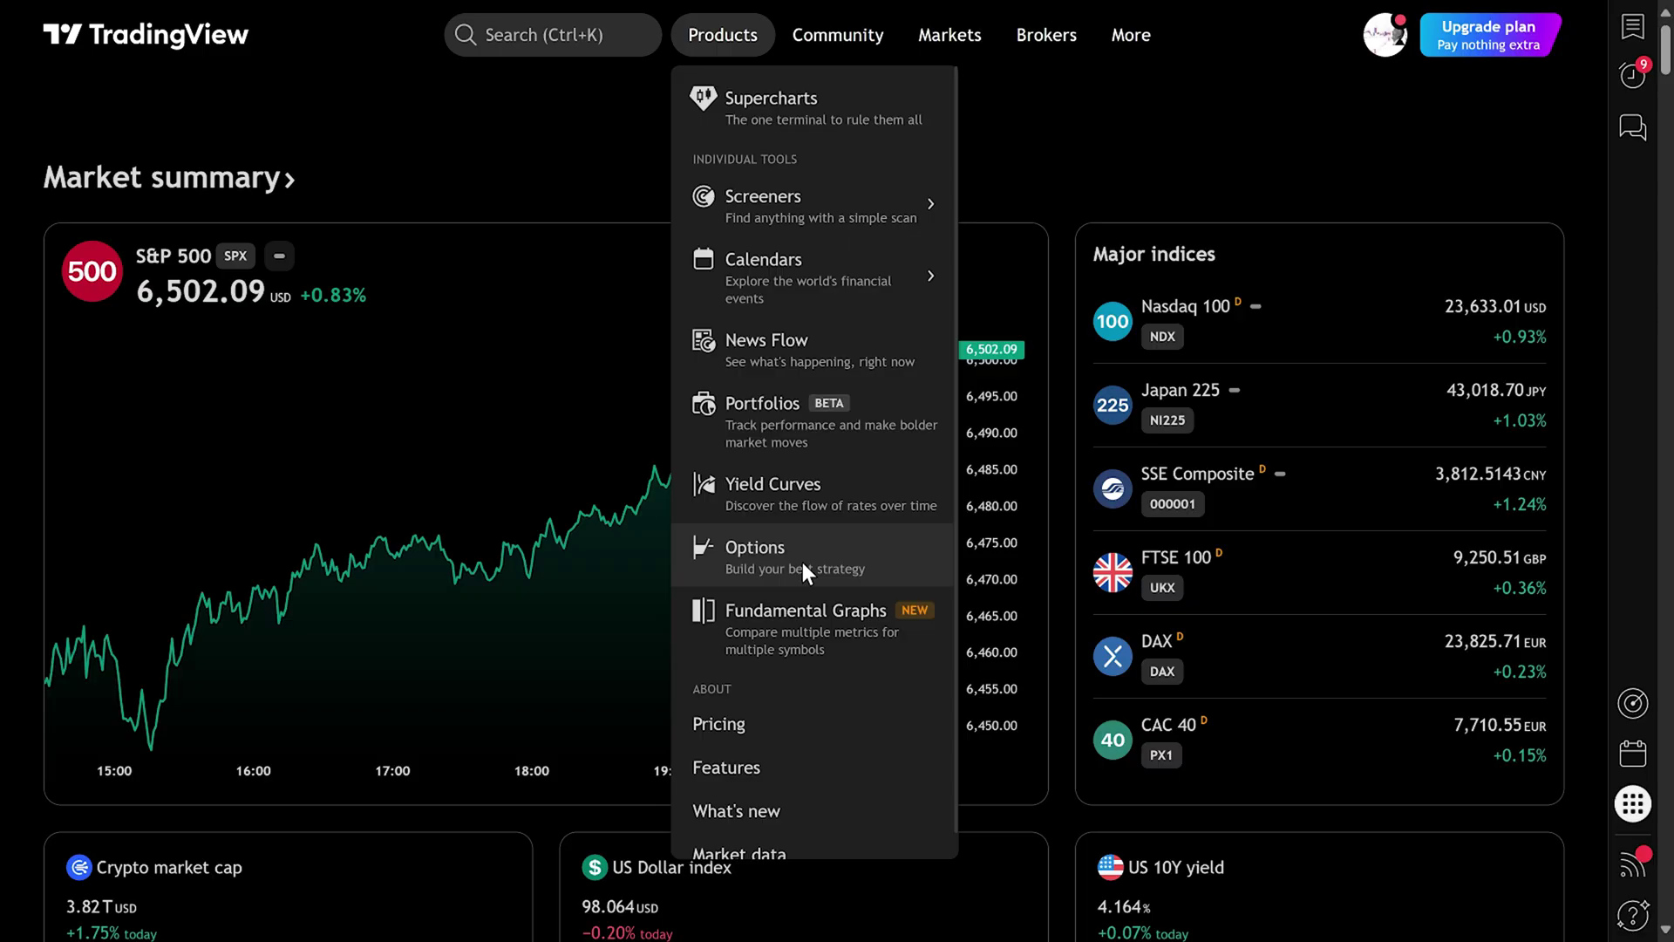
click(803, 564)
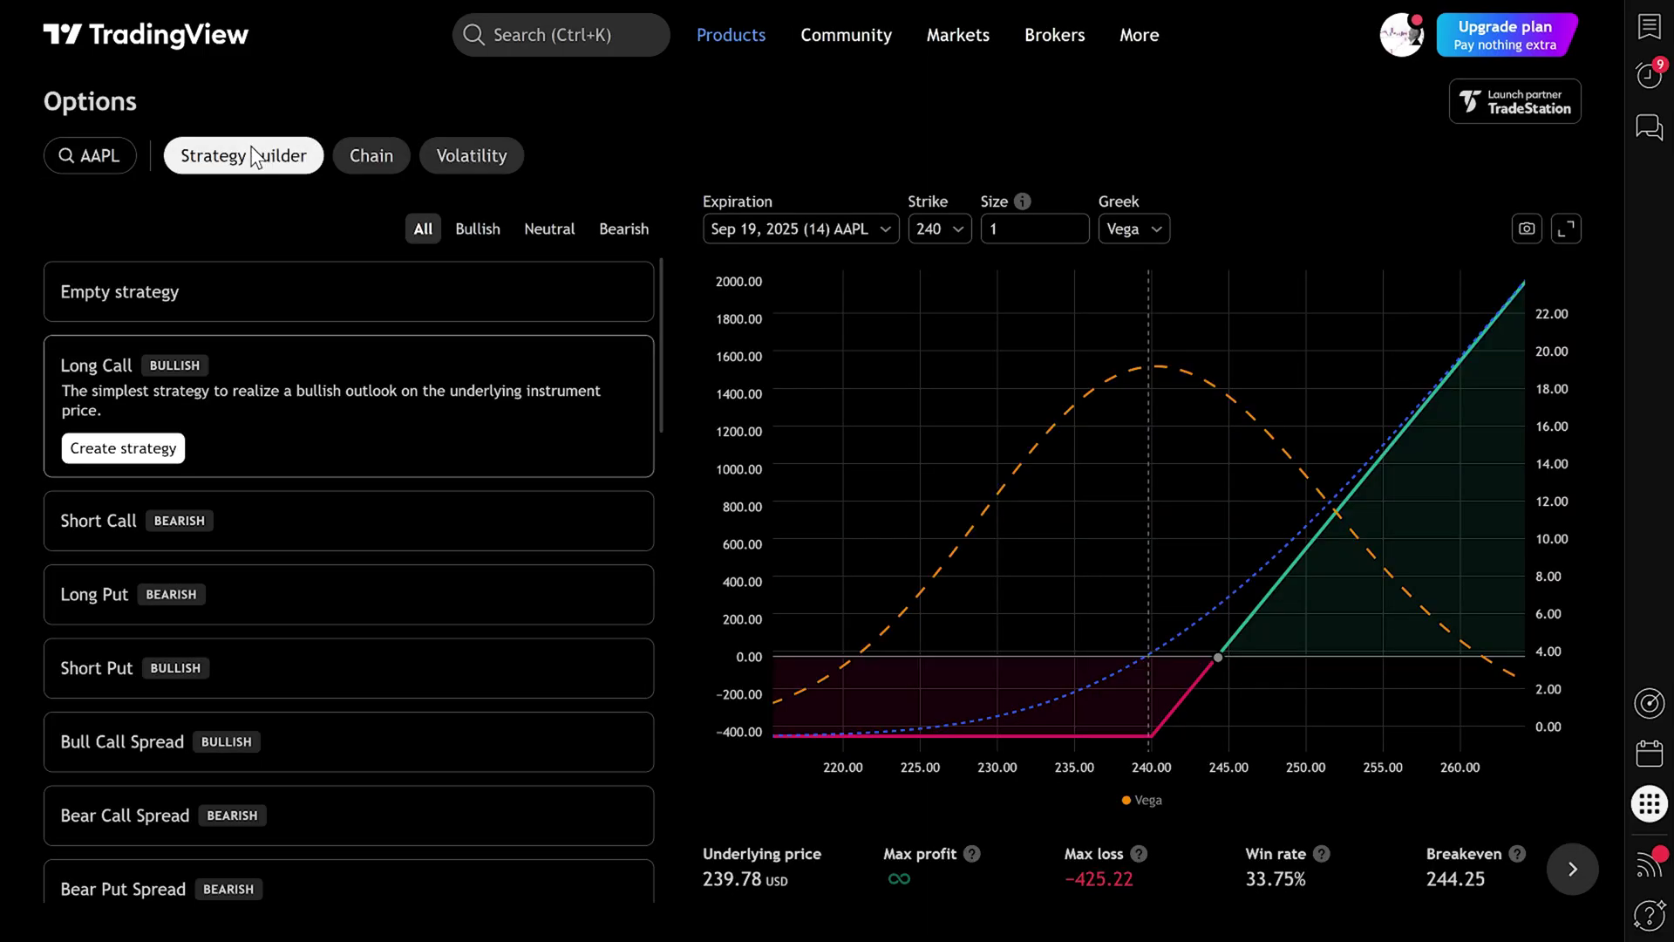
click(386, 139)
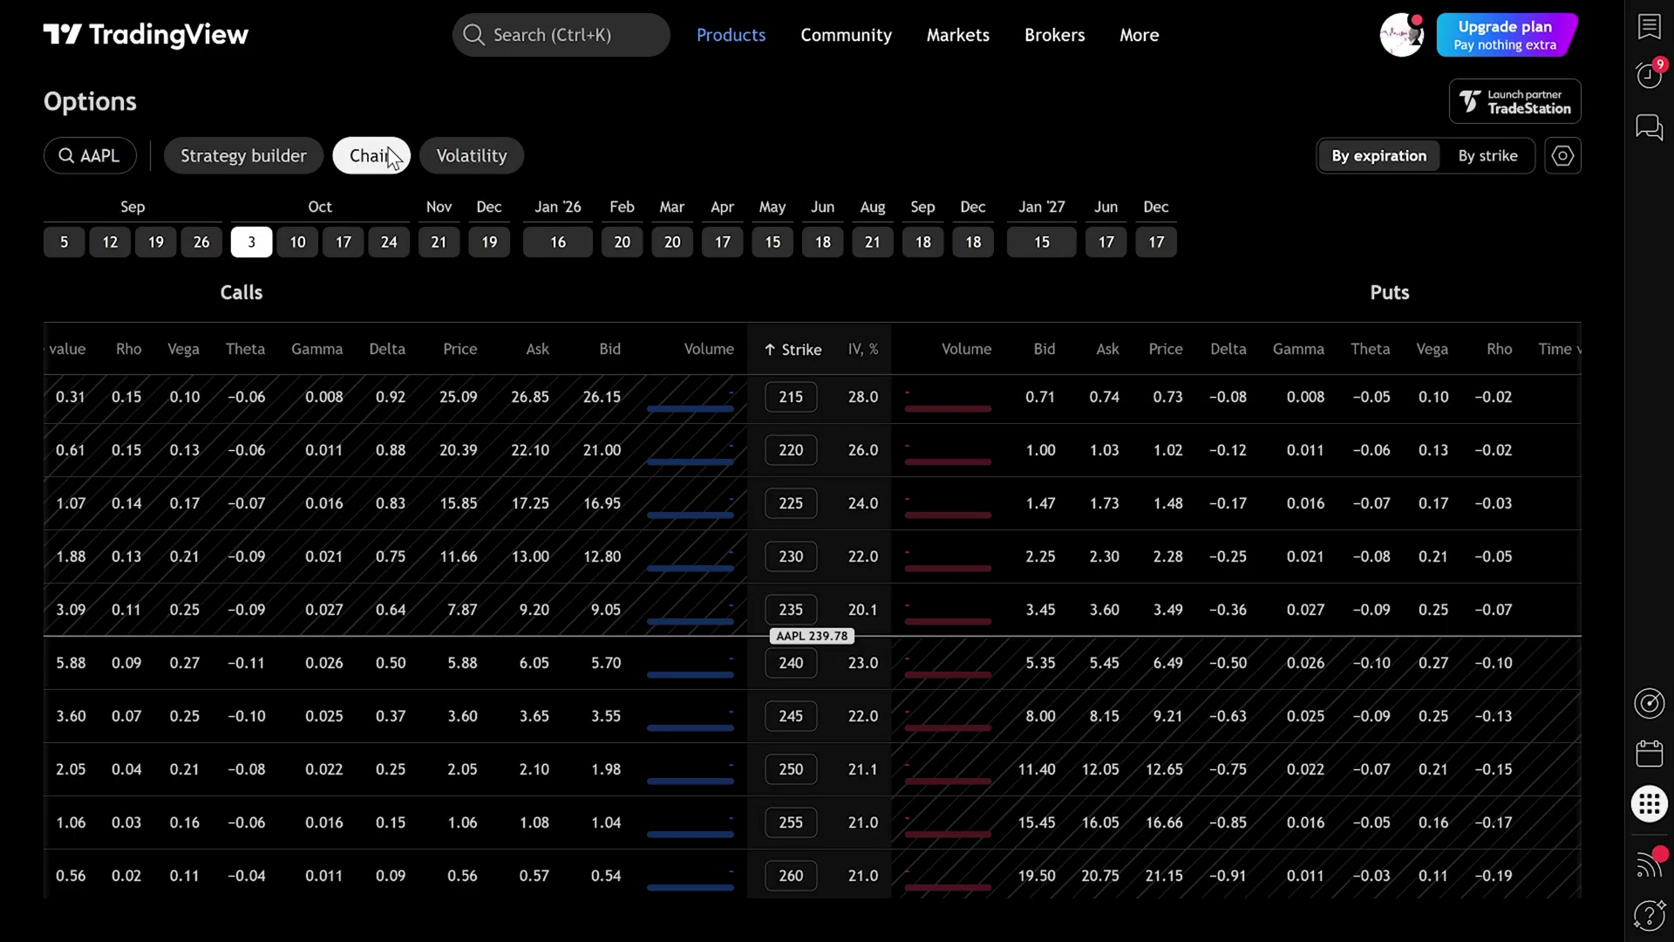
key(alt+Left)
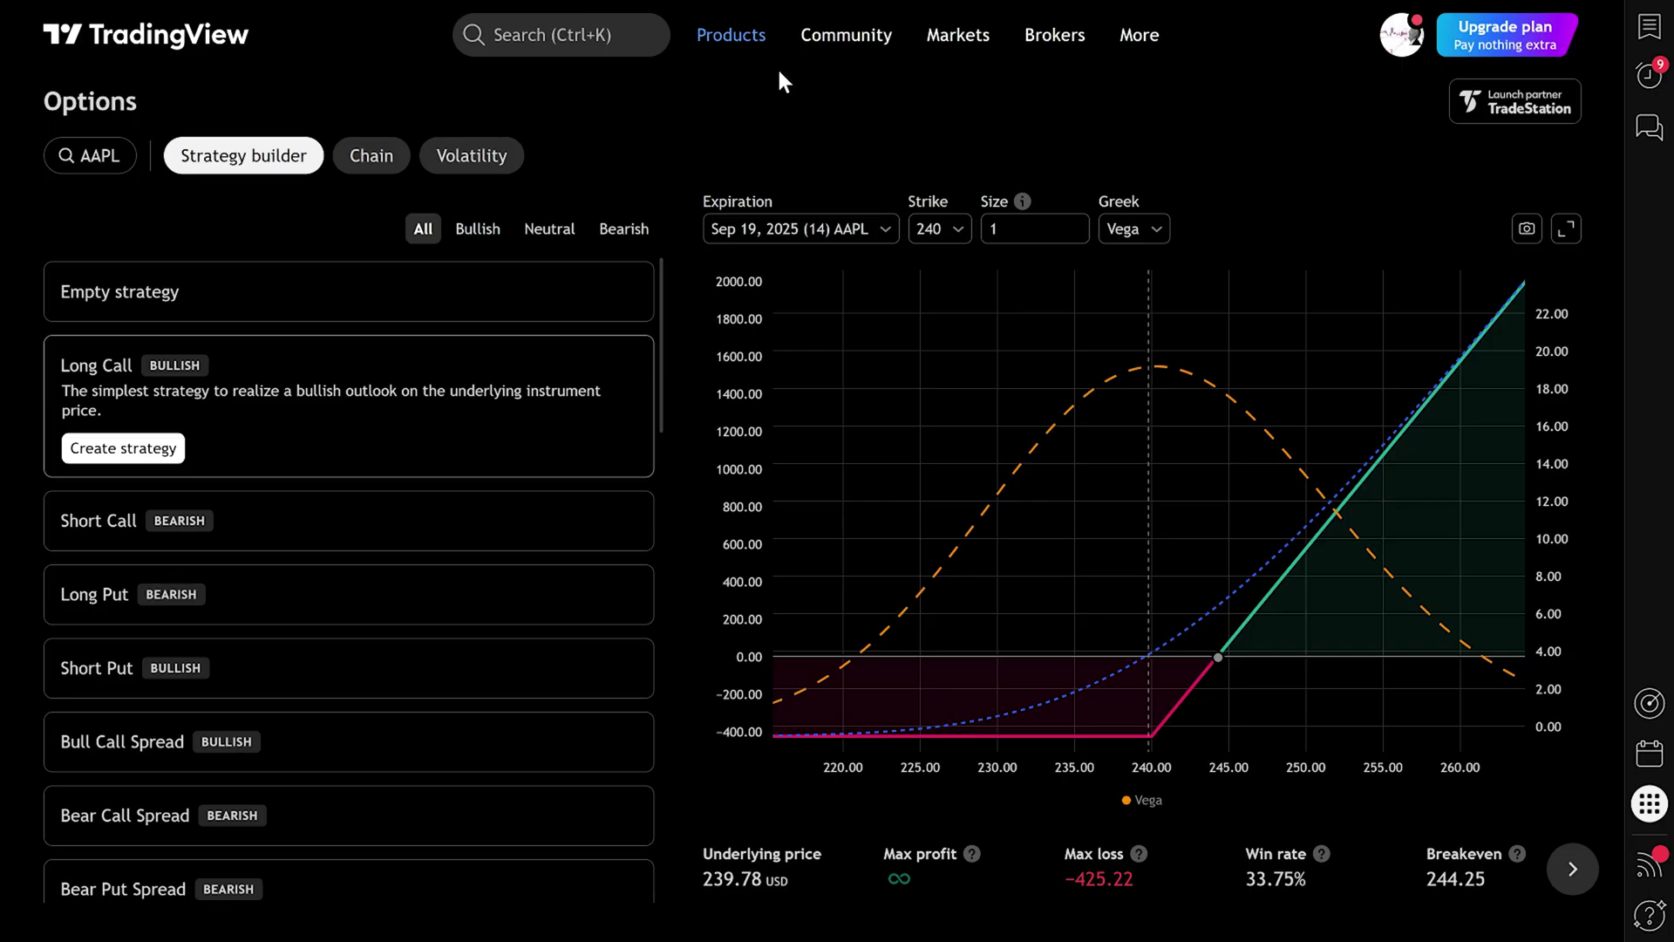
mouse_move(755, 50)
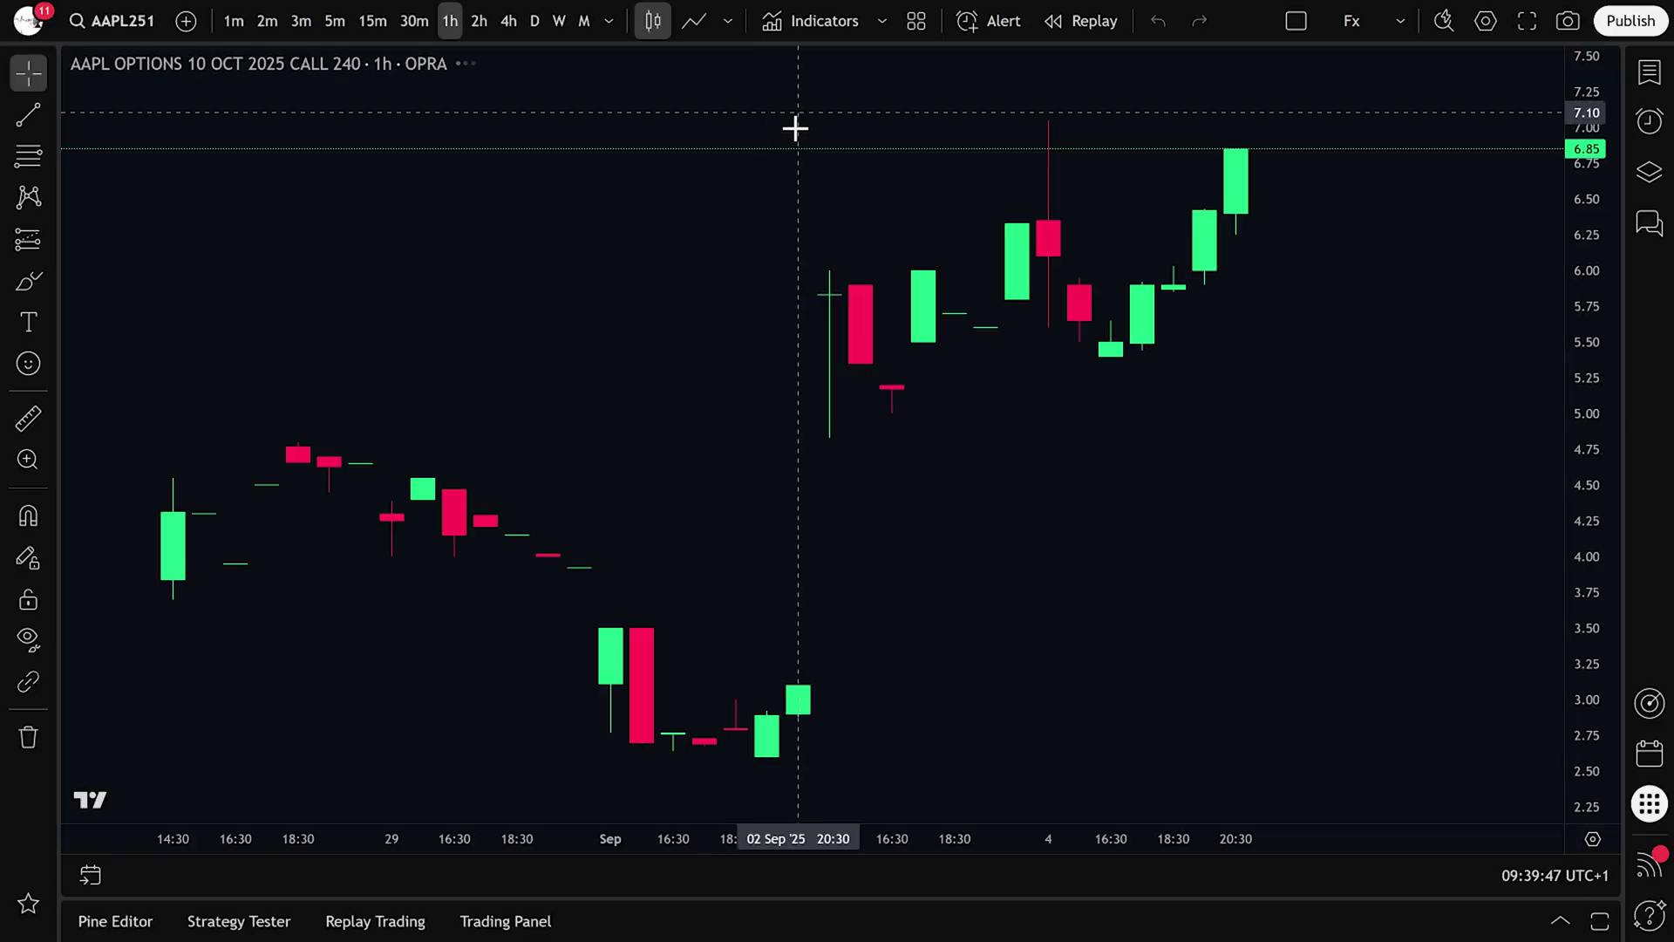
Open the Options strategy builder, view the AAPL options chain, and close the panel.
click(1648, 805)
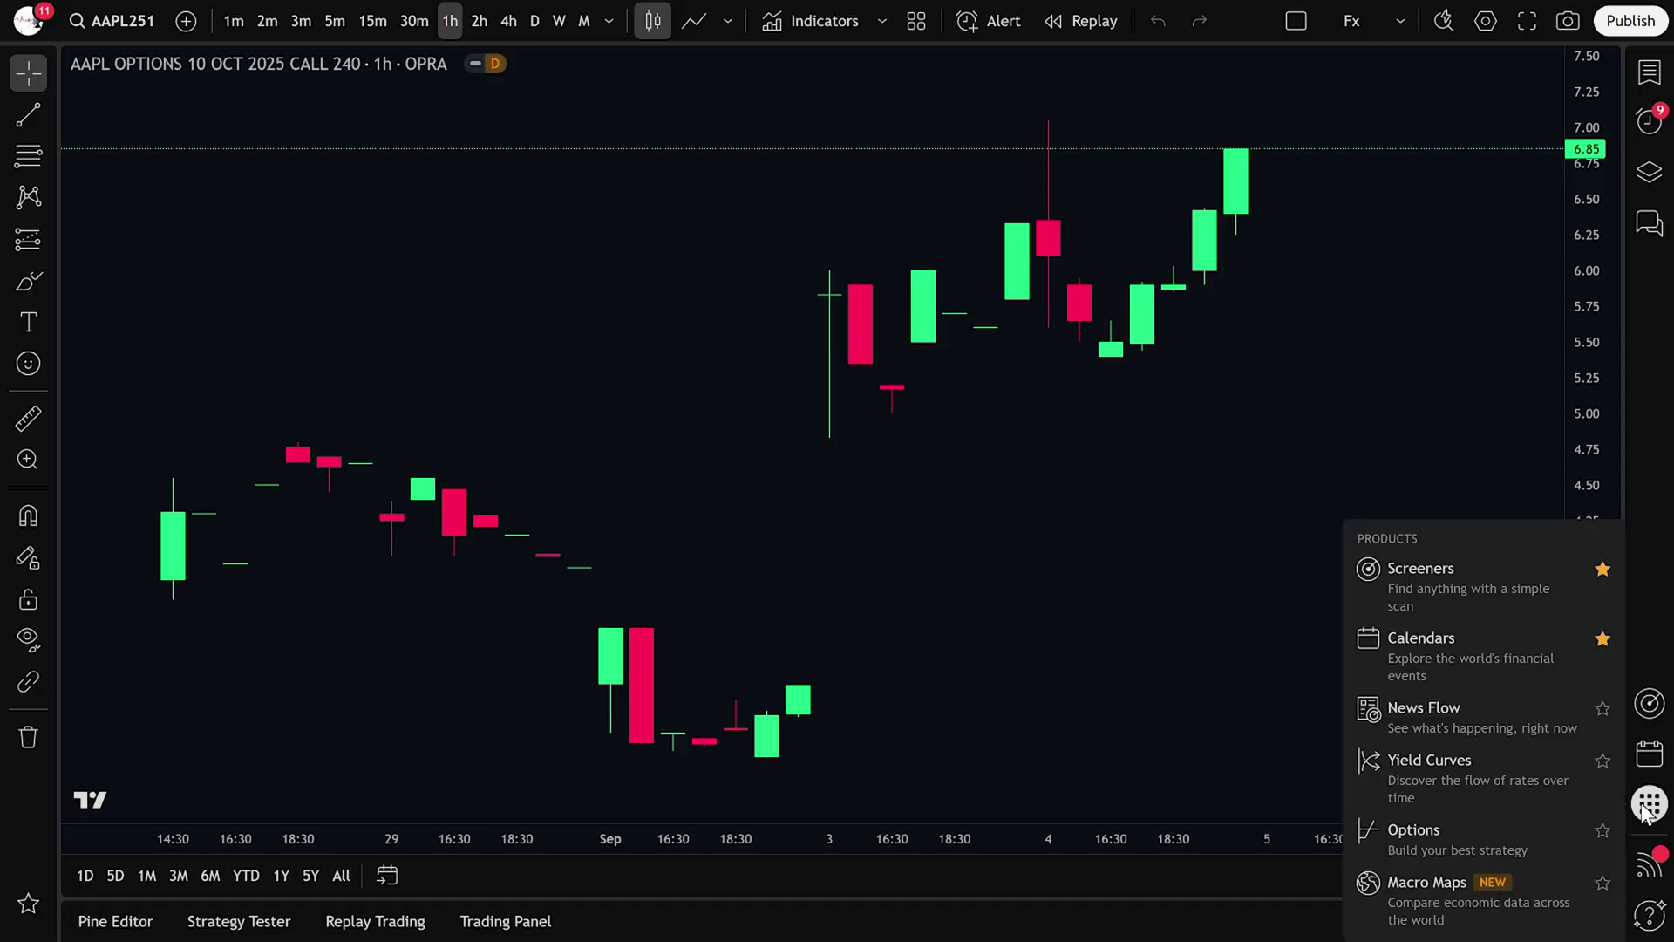
click(1445, 840)
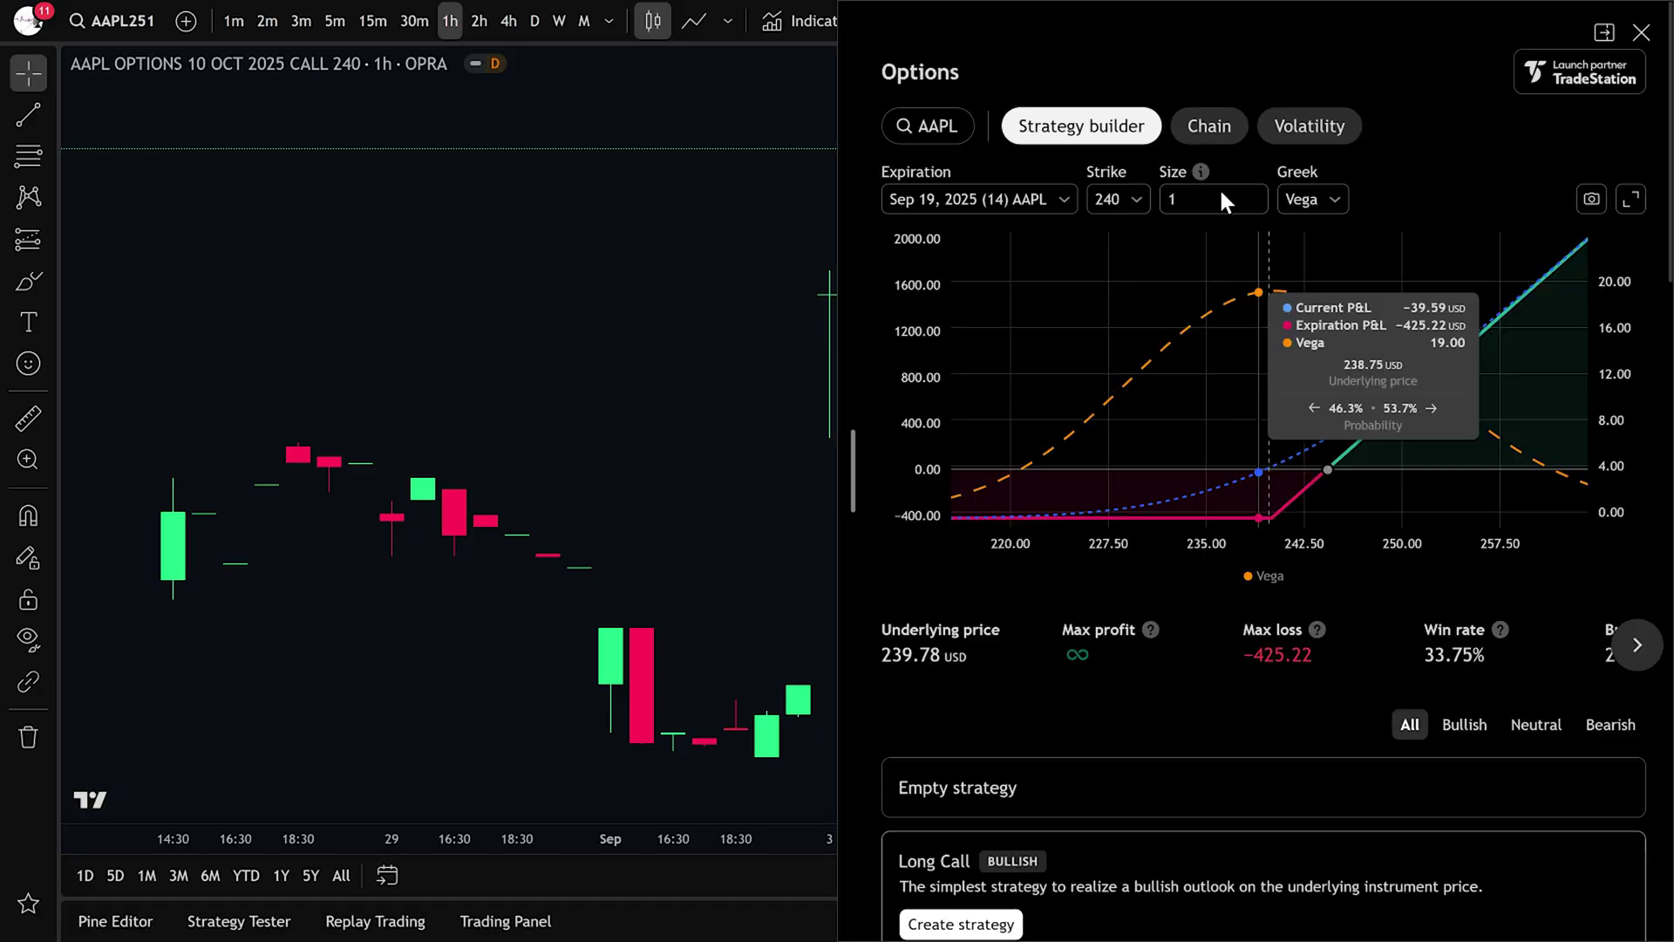
click(1206, 122)
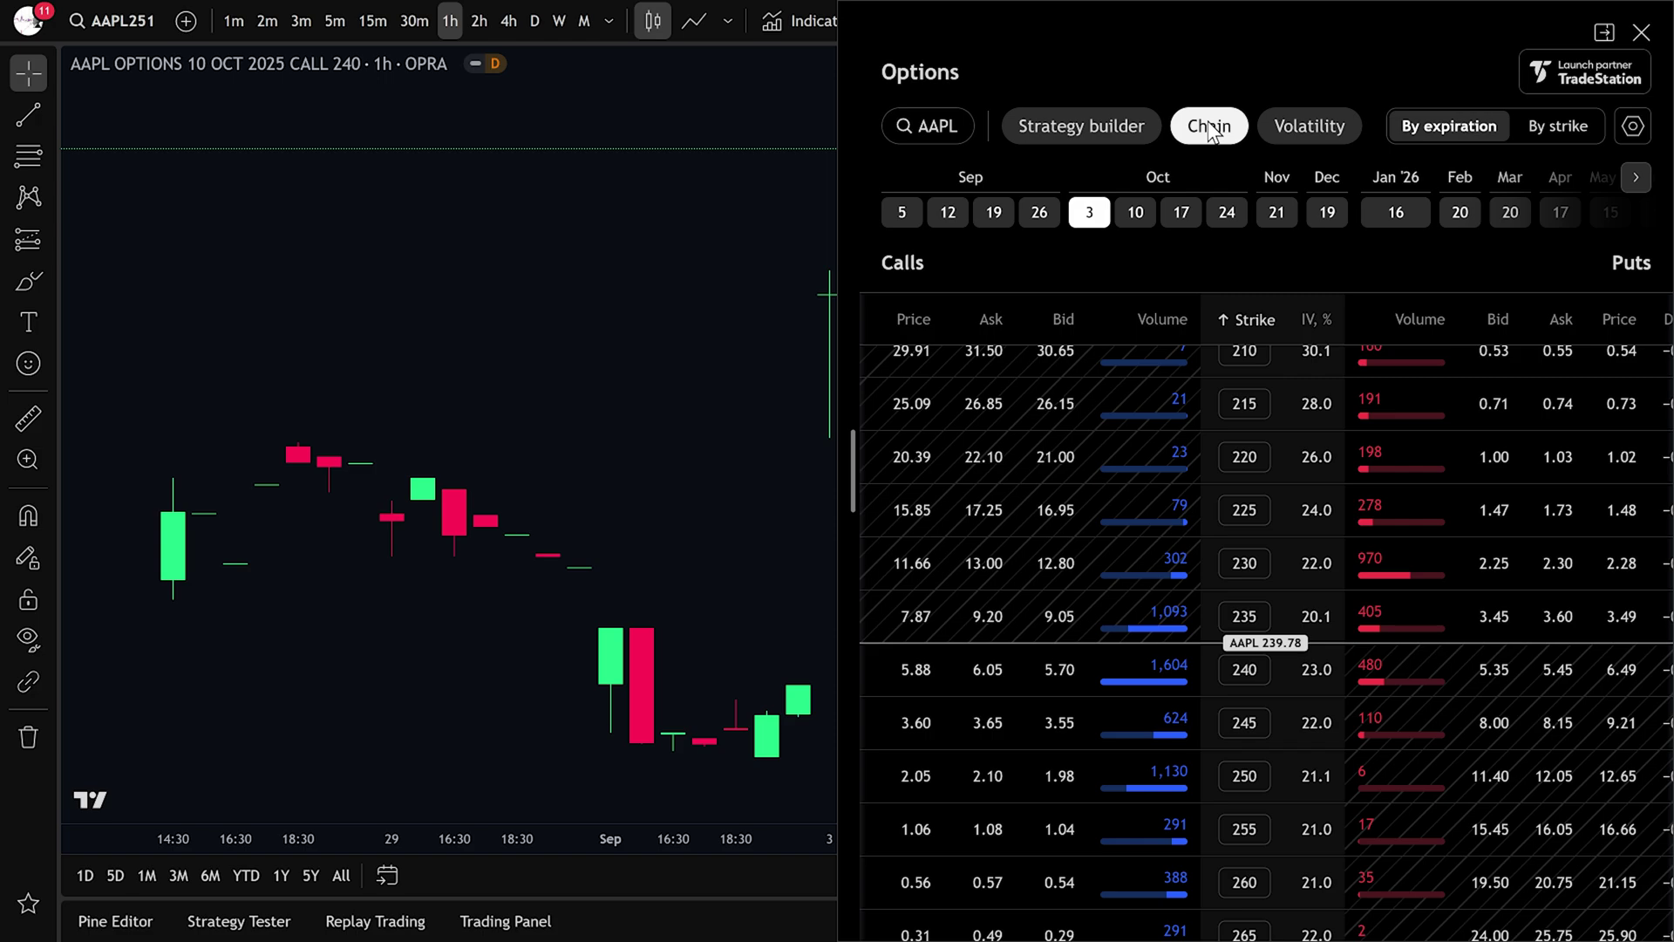
click(1642, 34)
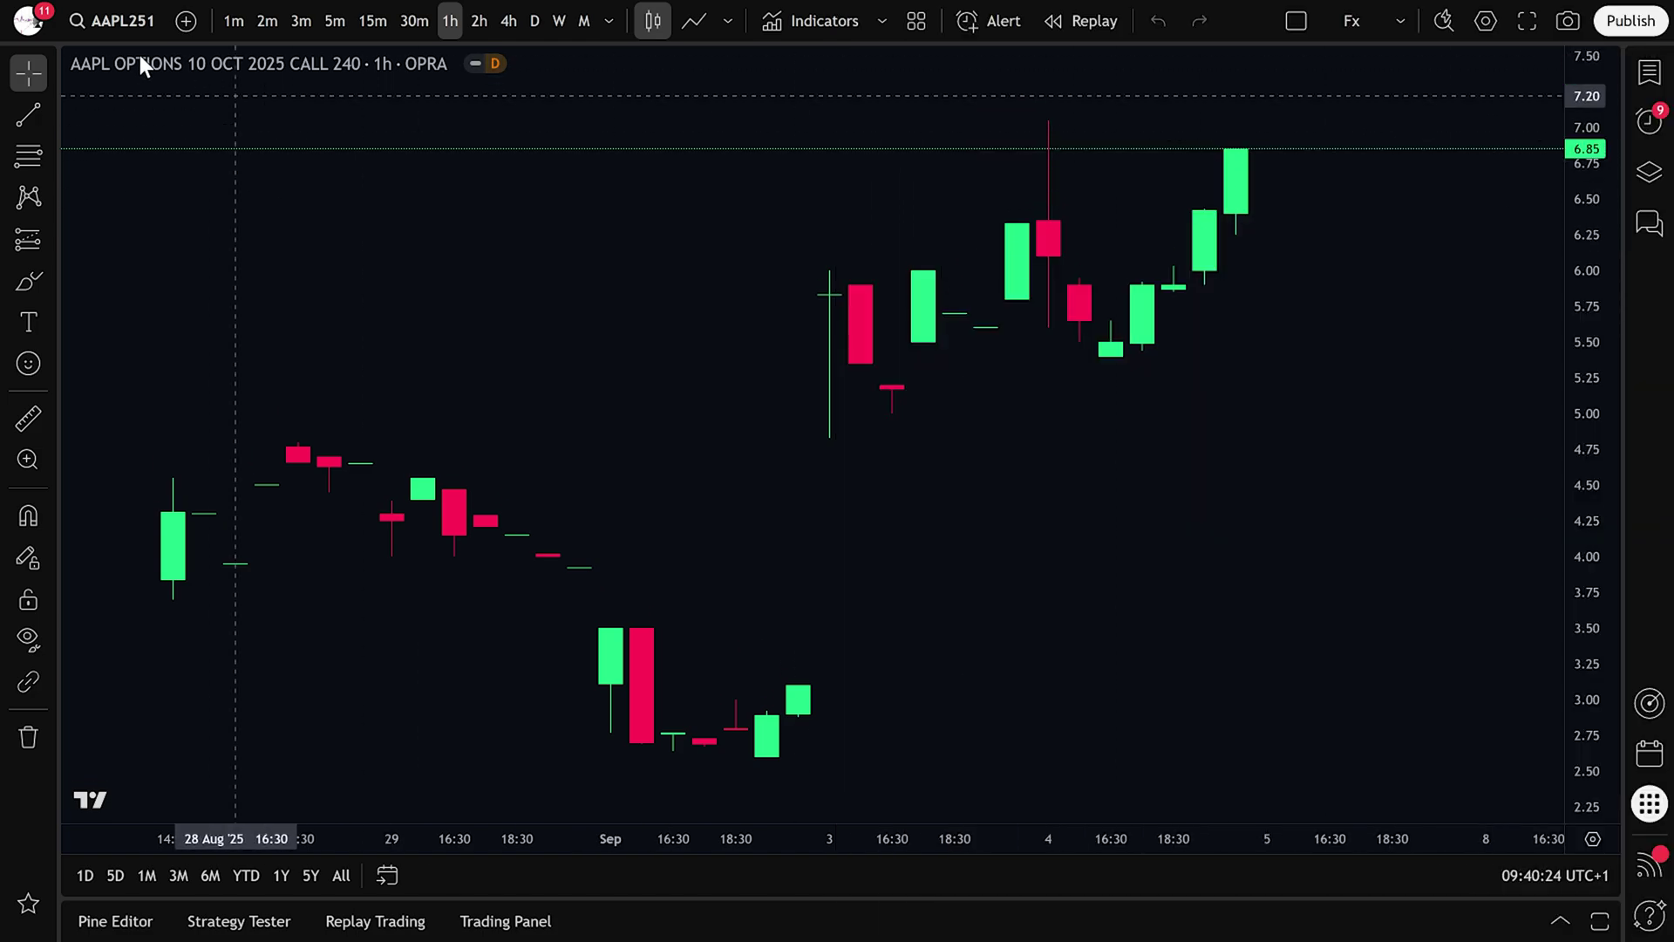
Replace the symbol with TESLA and open the Tesla, Inc. options list.
click(129, 21)
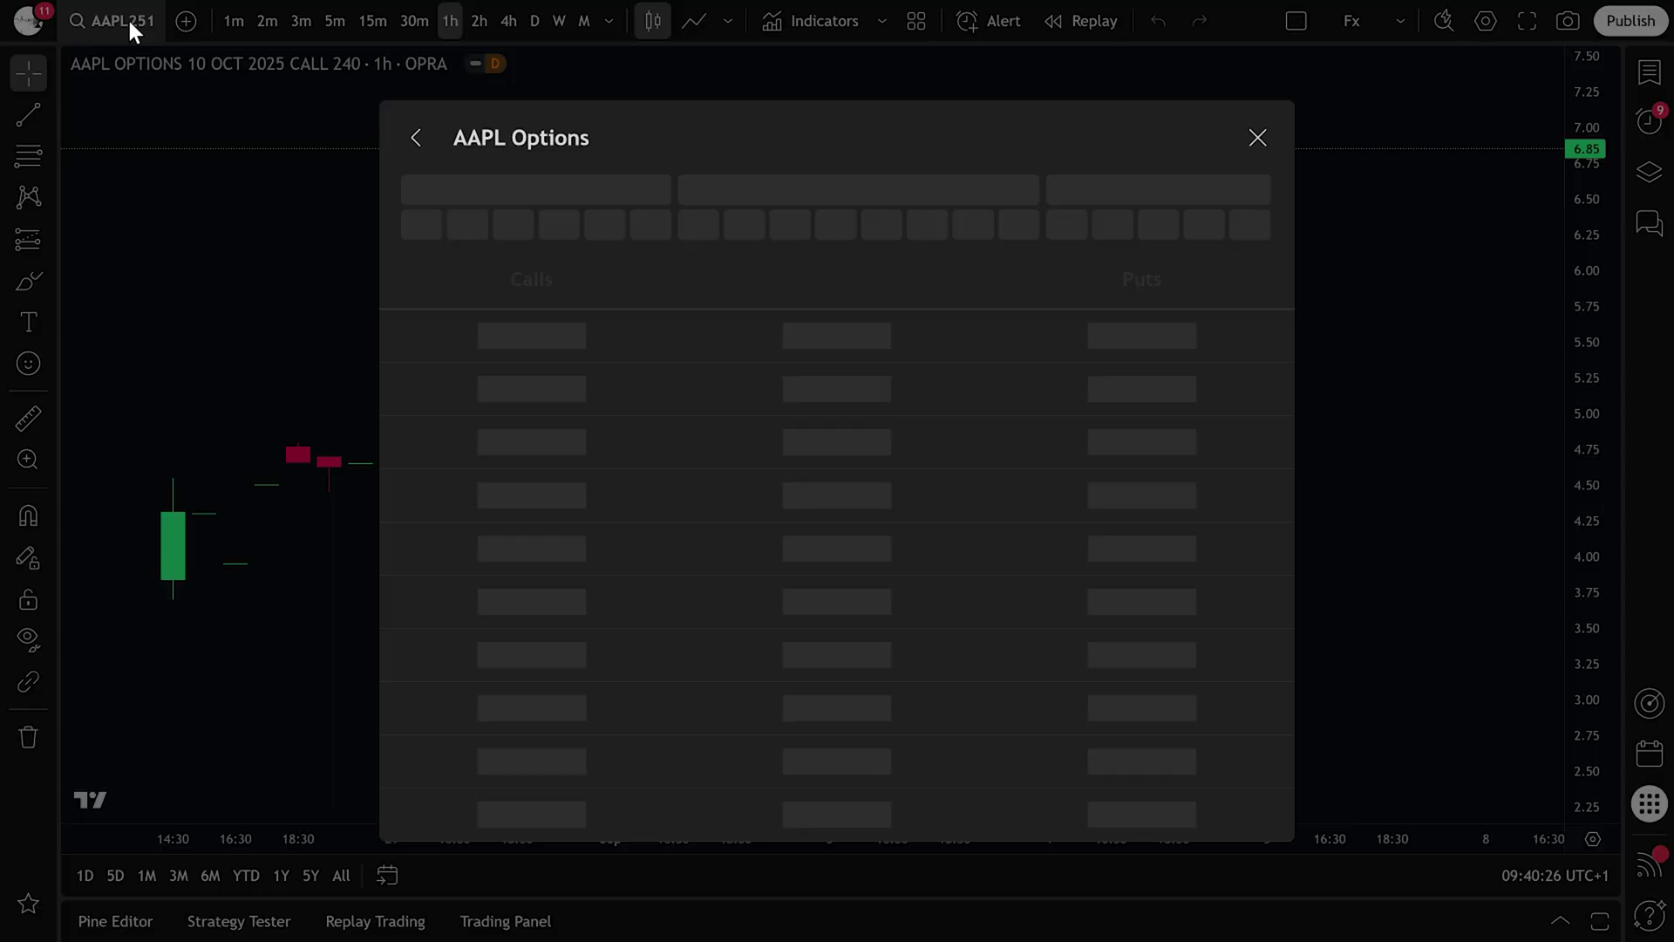
drag(559, 196, 472, 193)
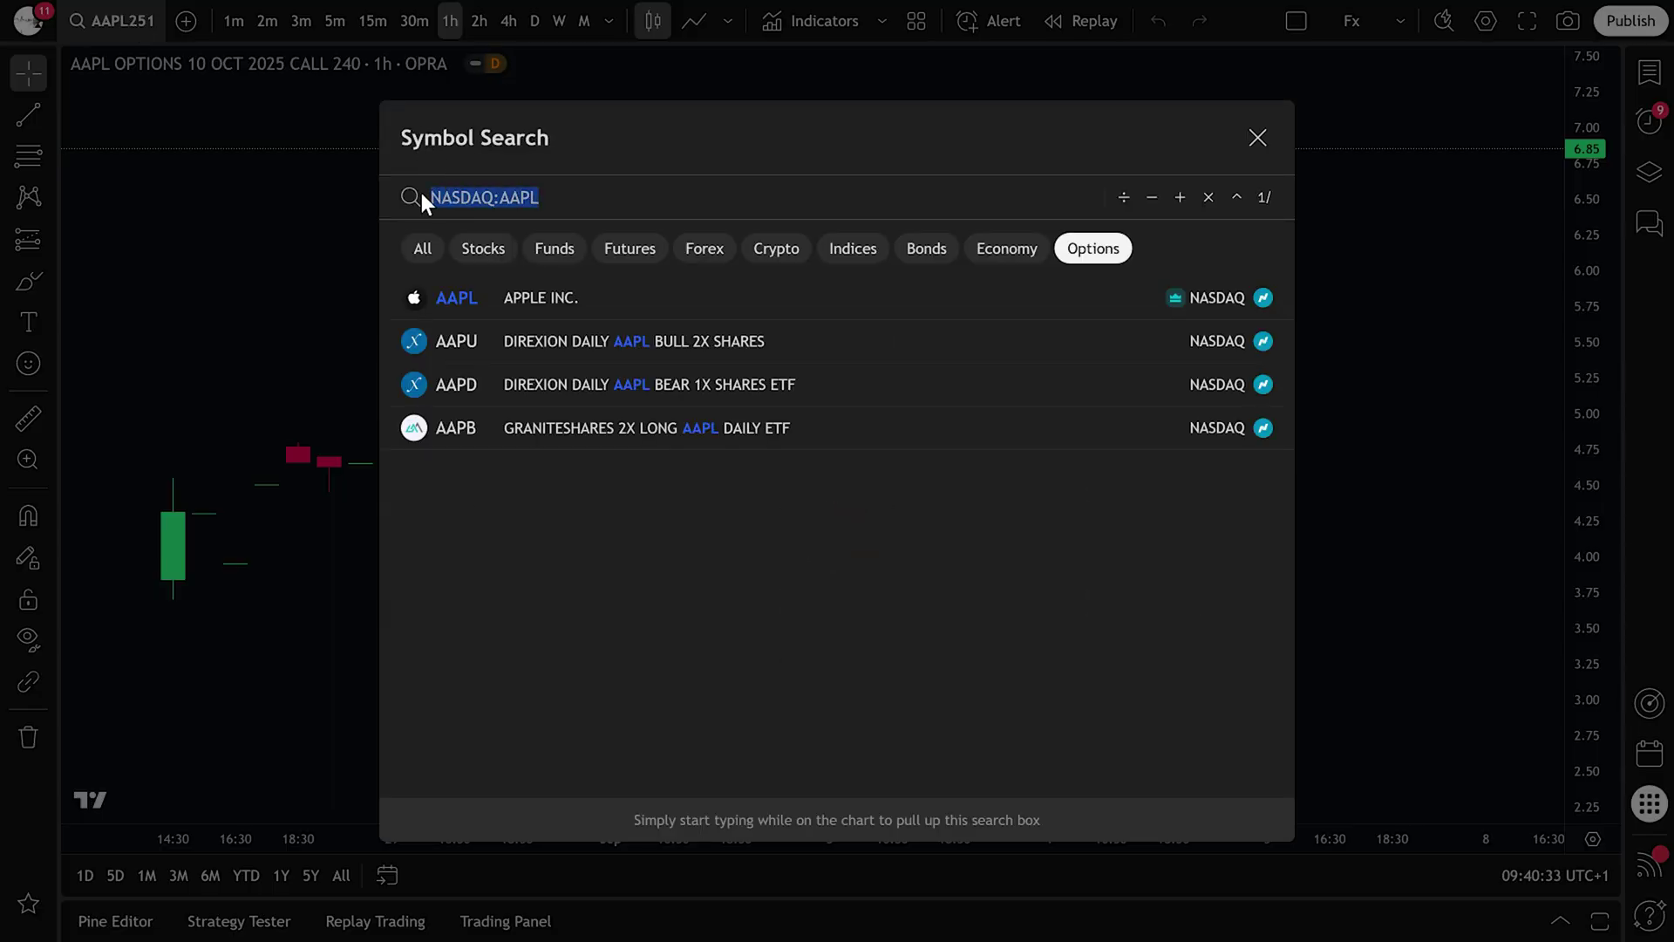
text(TESLA)
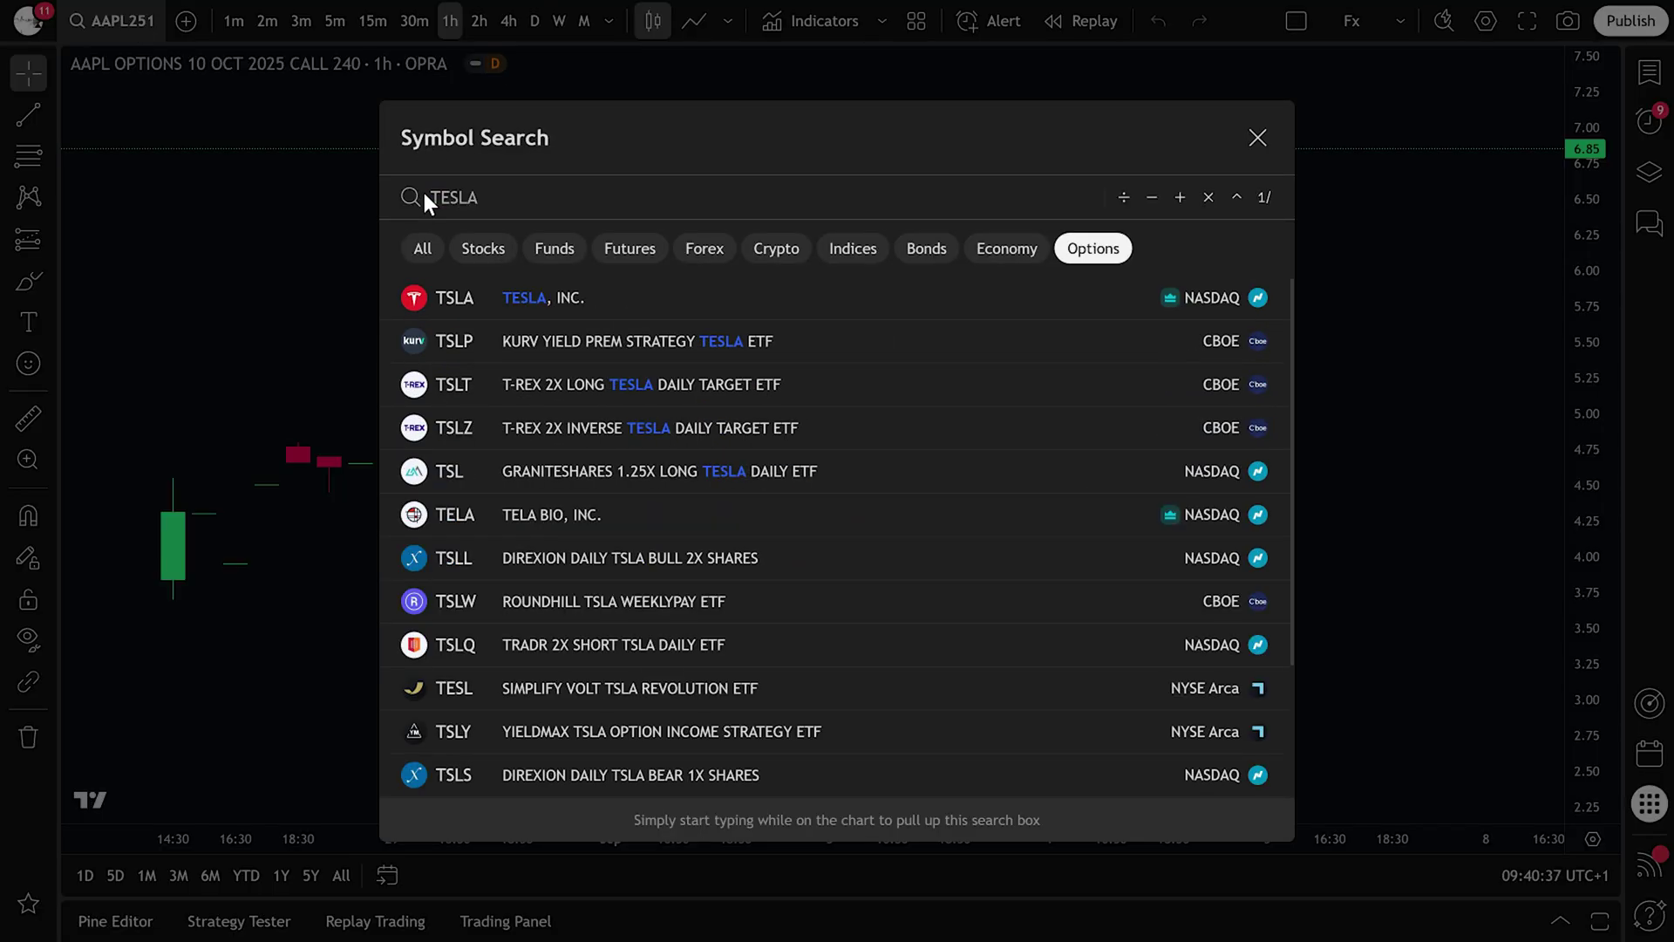
click(582, 297)
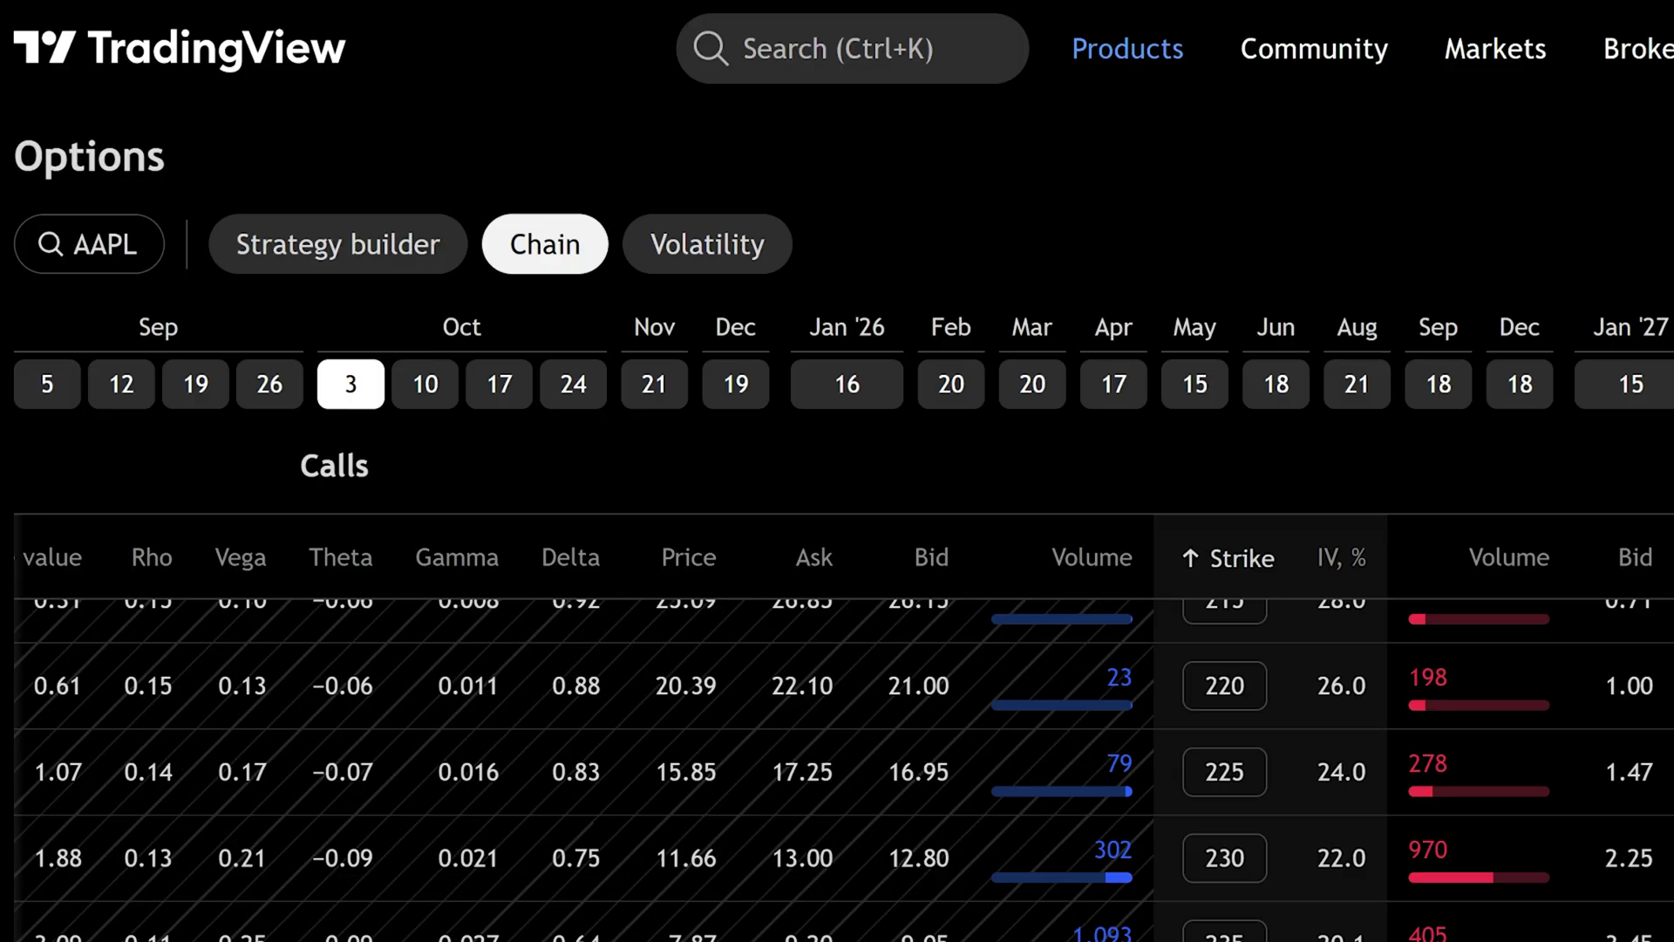
Switch the options chain expiry from Oct 10 to Oct 24.
click(425, 394)
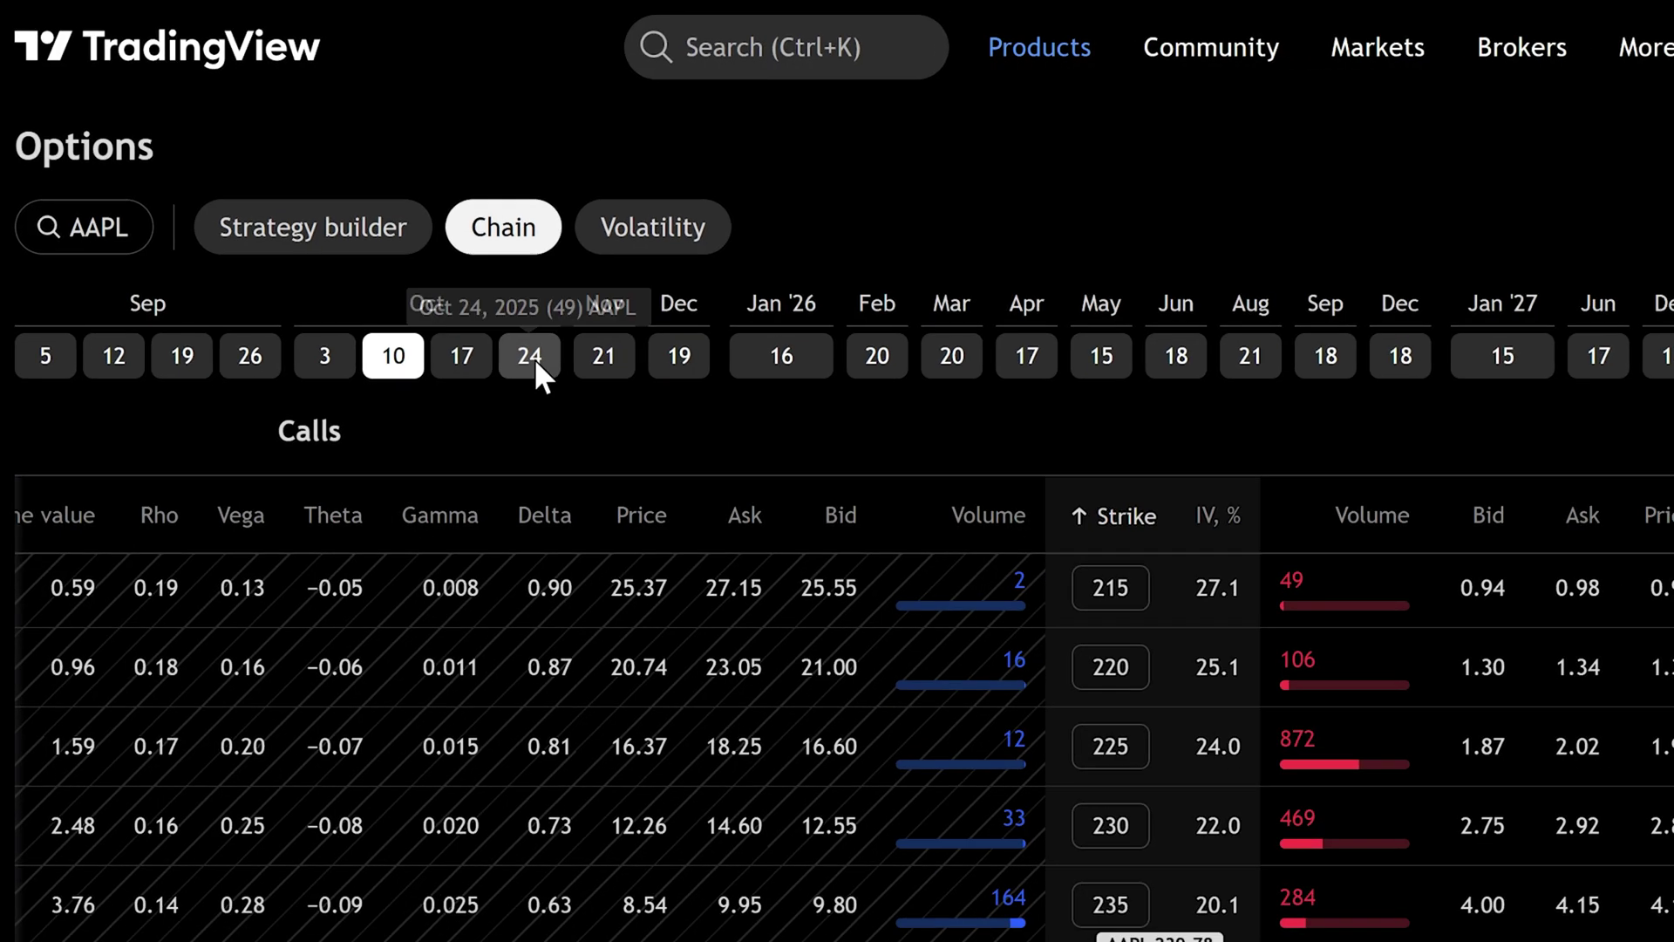
click(575, 387)
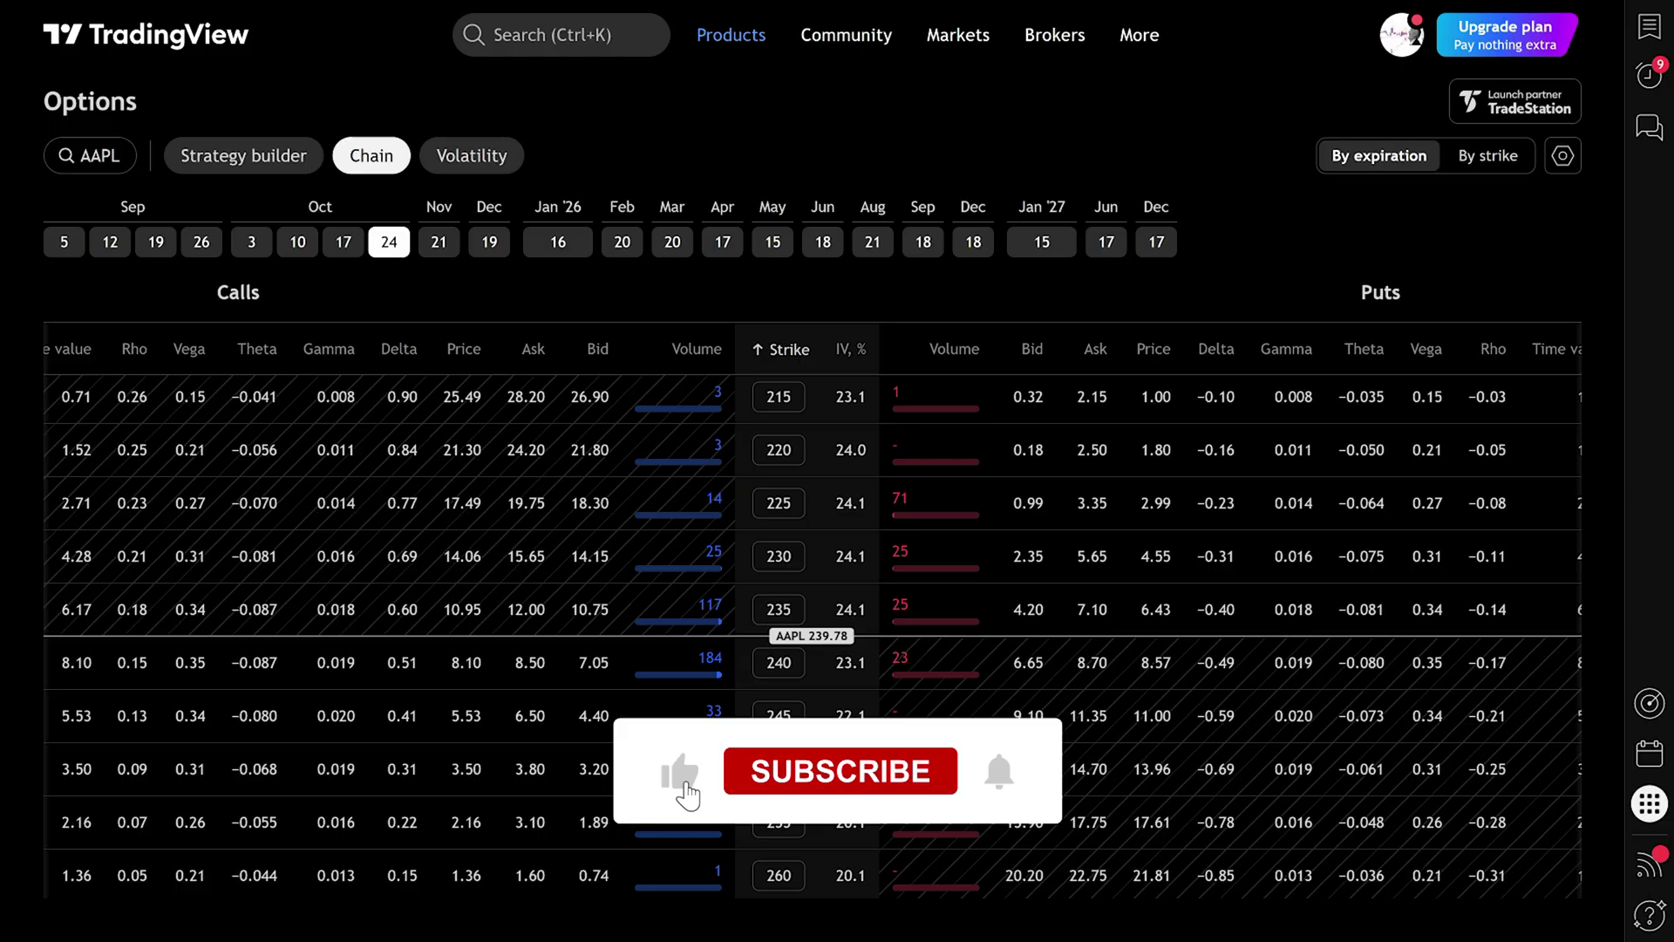
Open the Trading Panel broker list and try connecting to TradeStation.
mouse_move(723, 44)
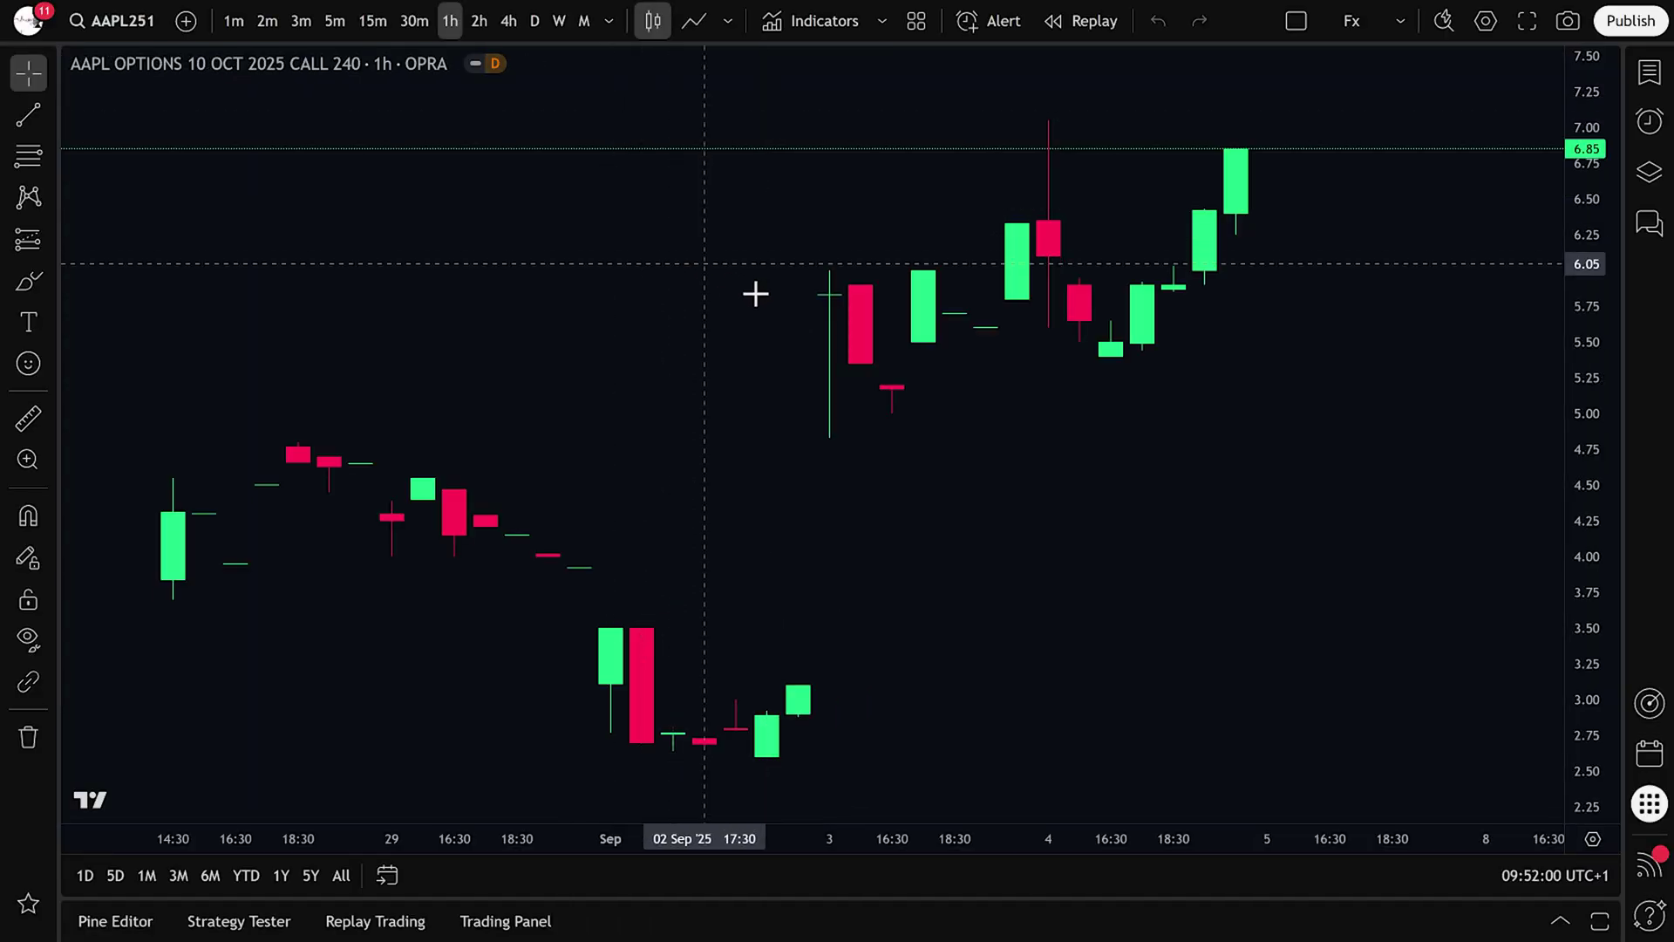
click(505, 924)
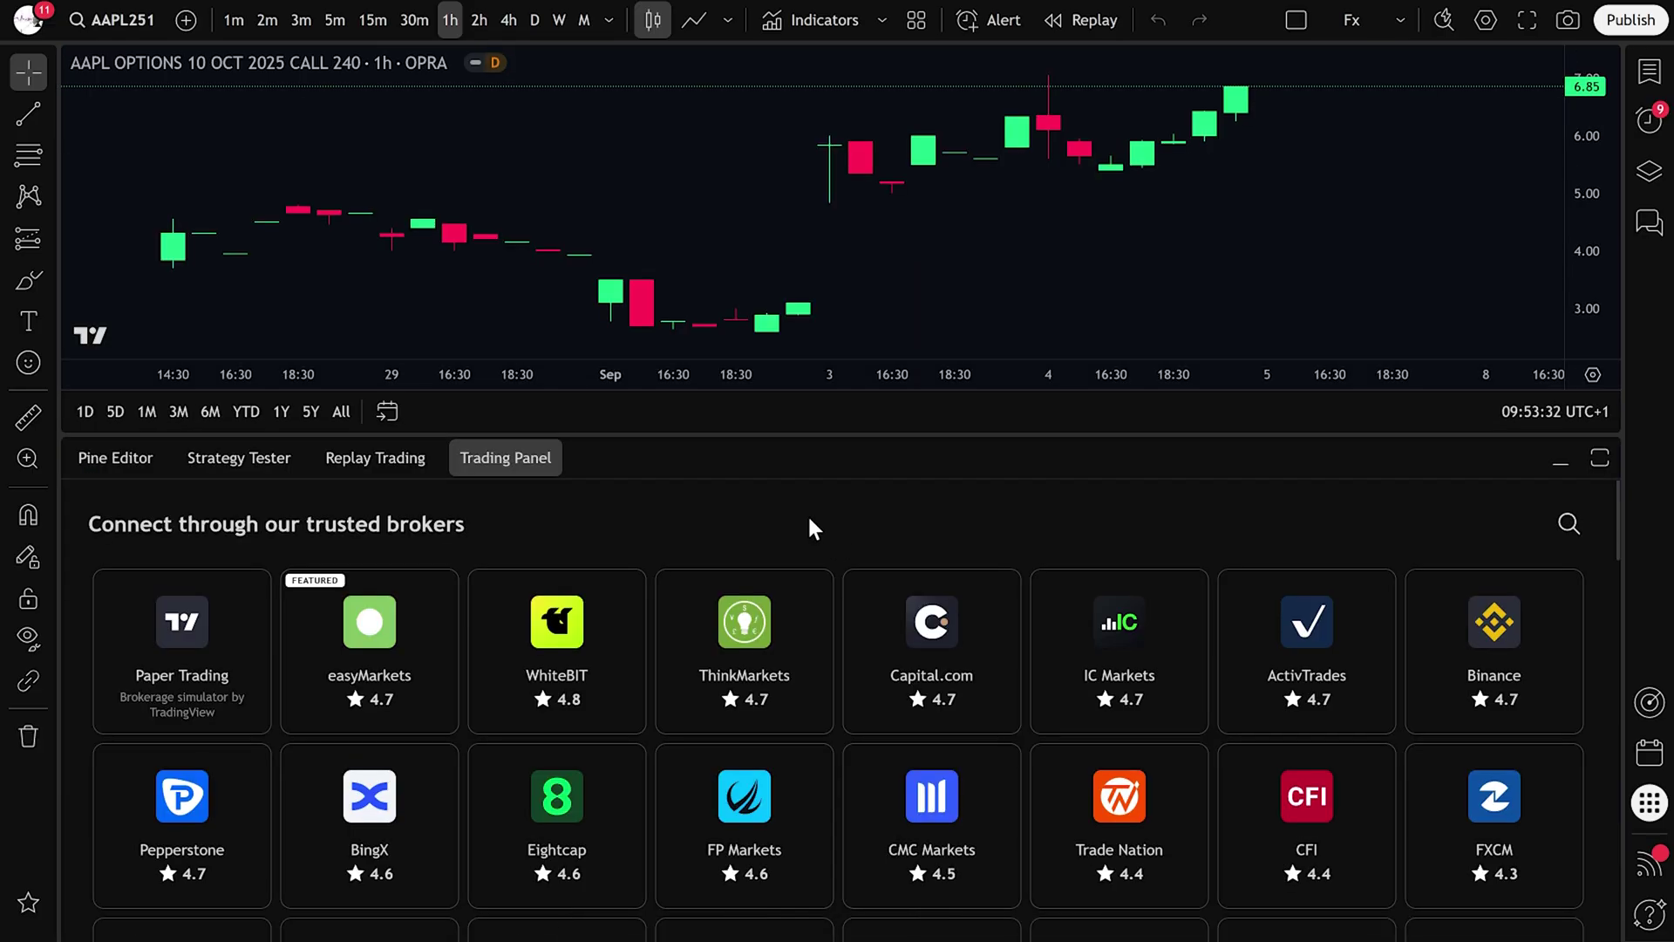
scroll(809, 521, down, 5)
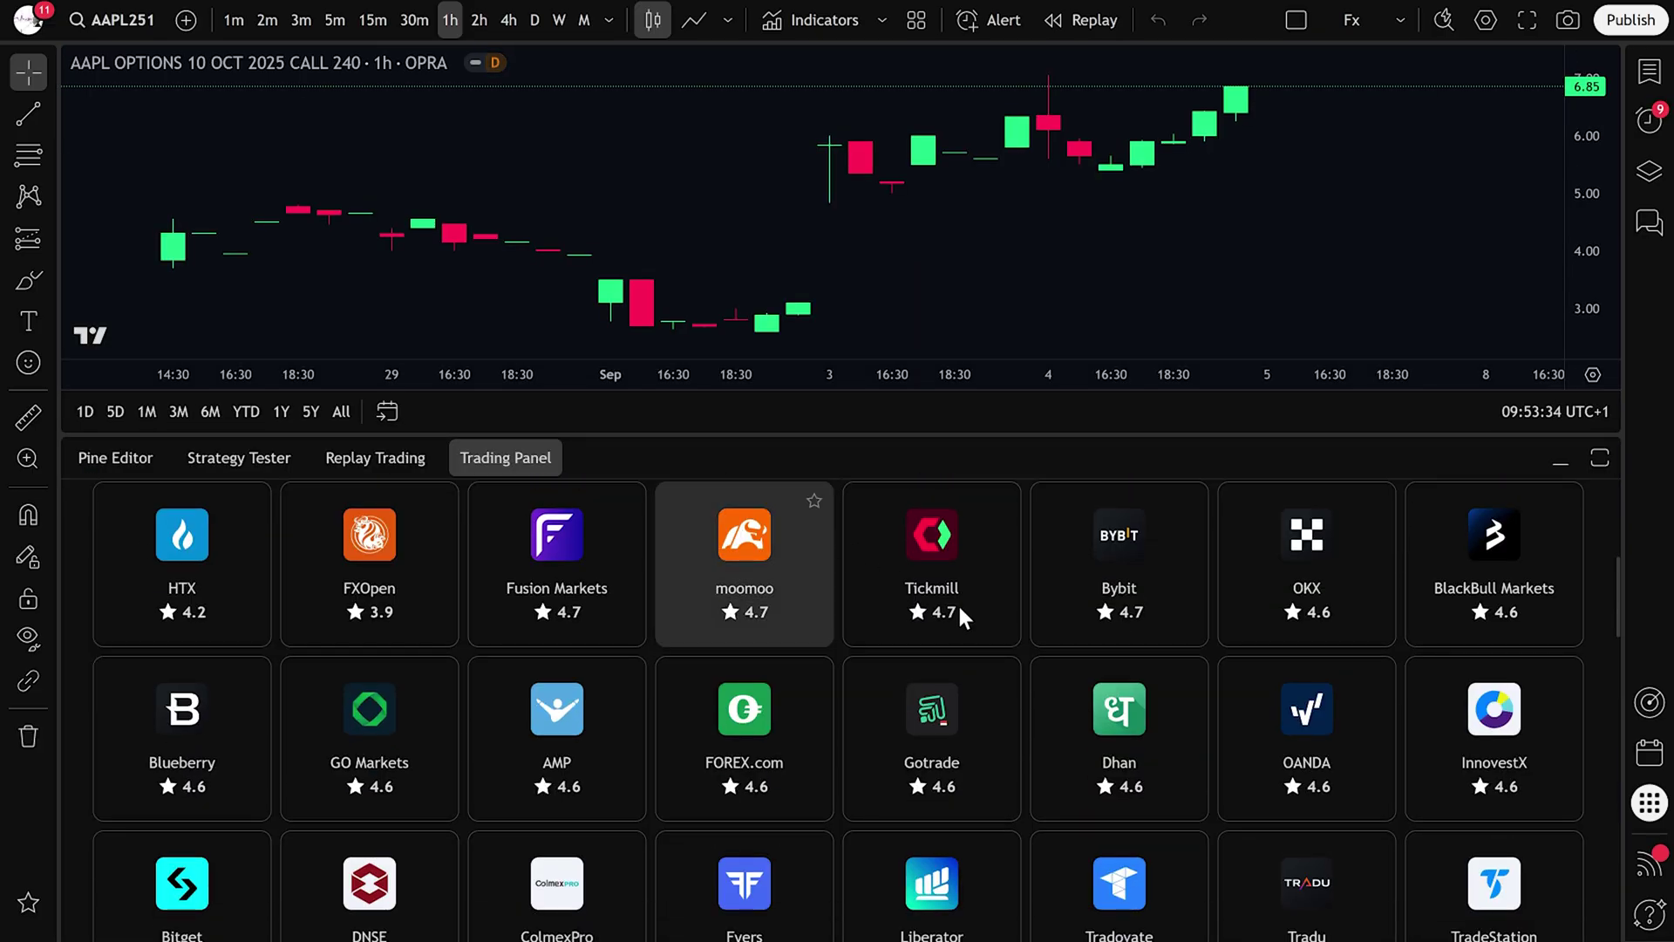
scroll(977, 610, down, 1)
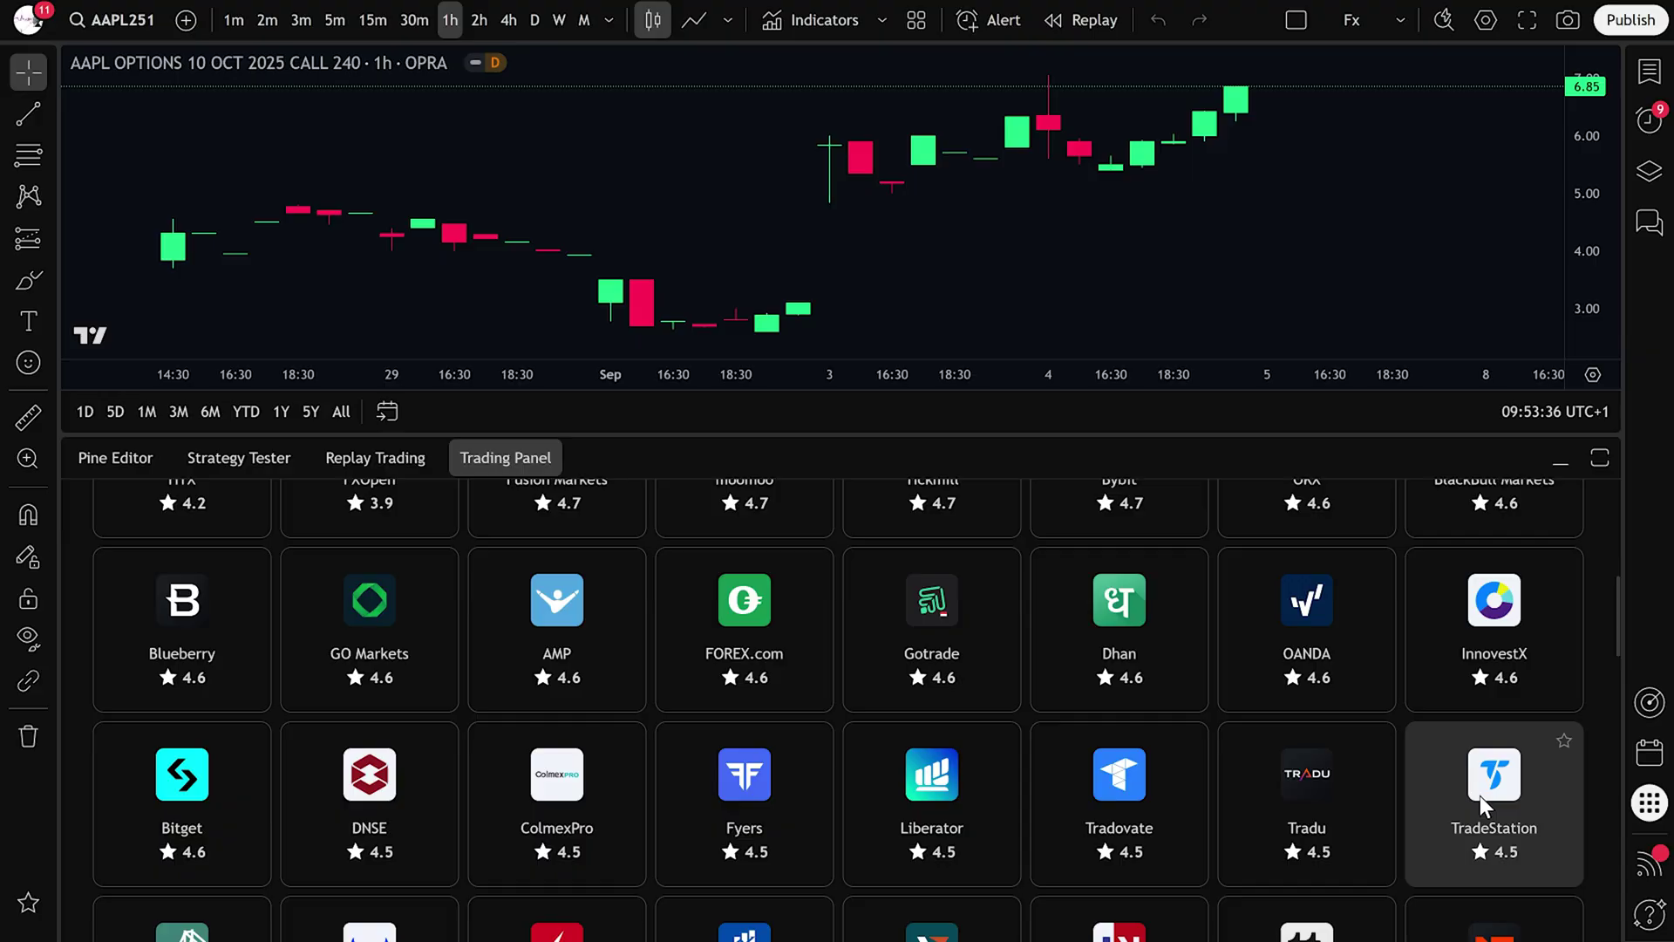
click(1479, 796)
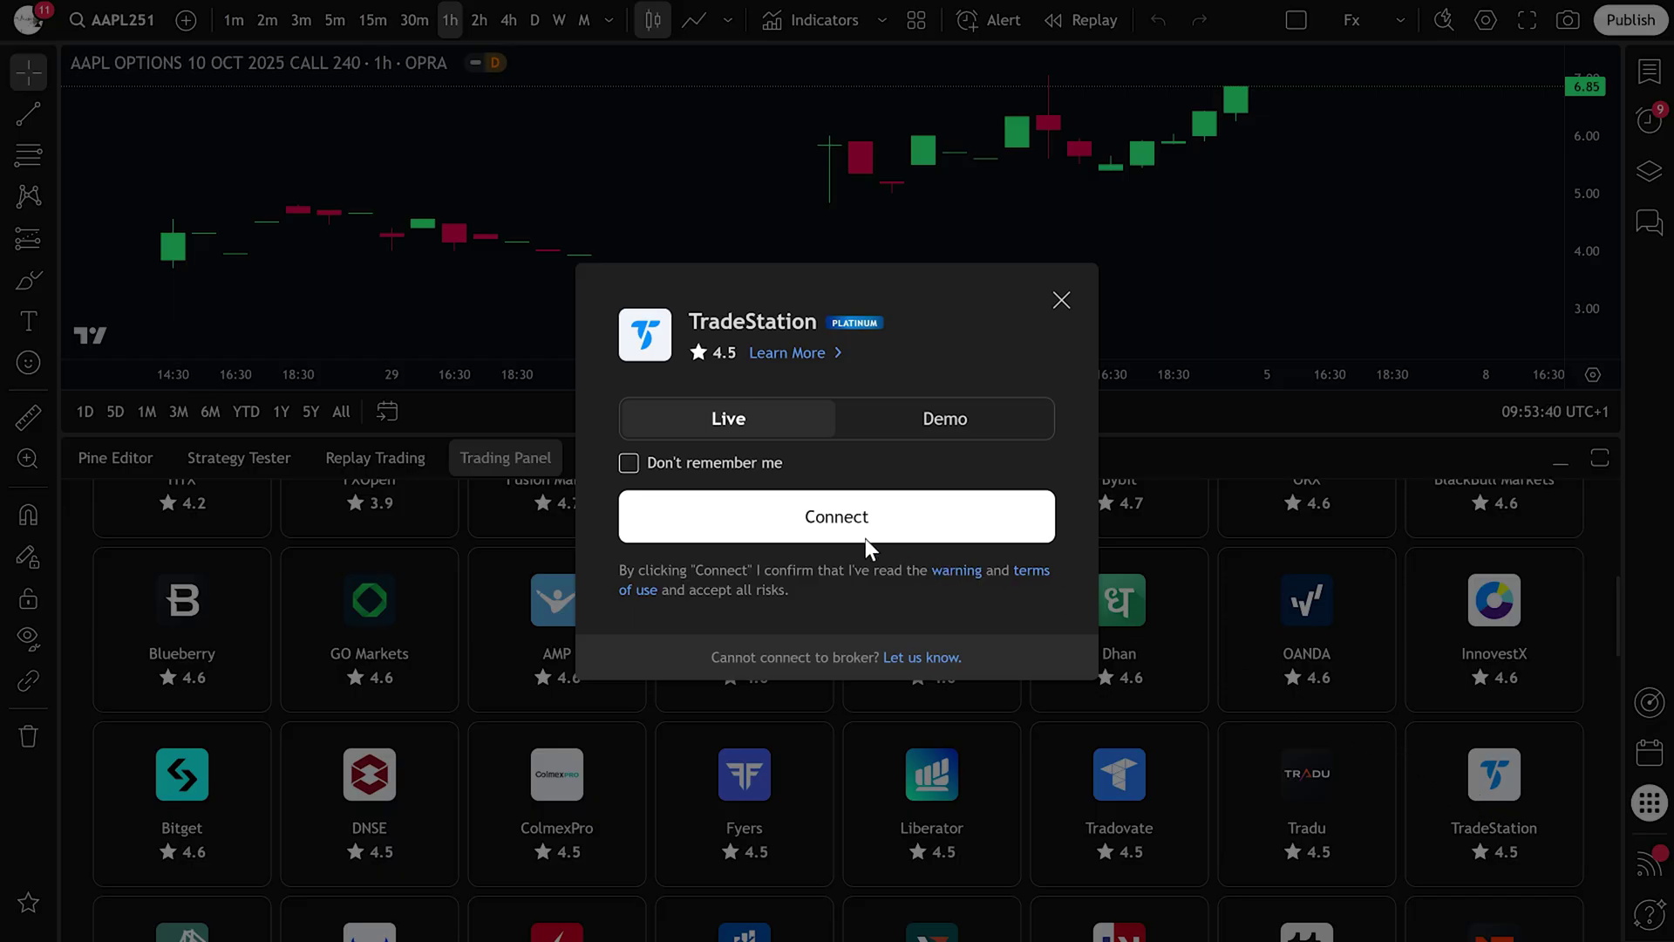
click(871, 507)
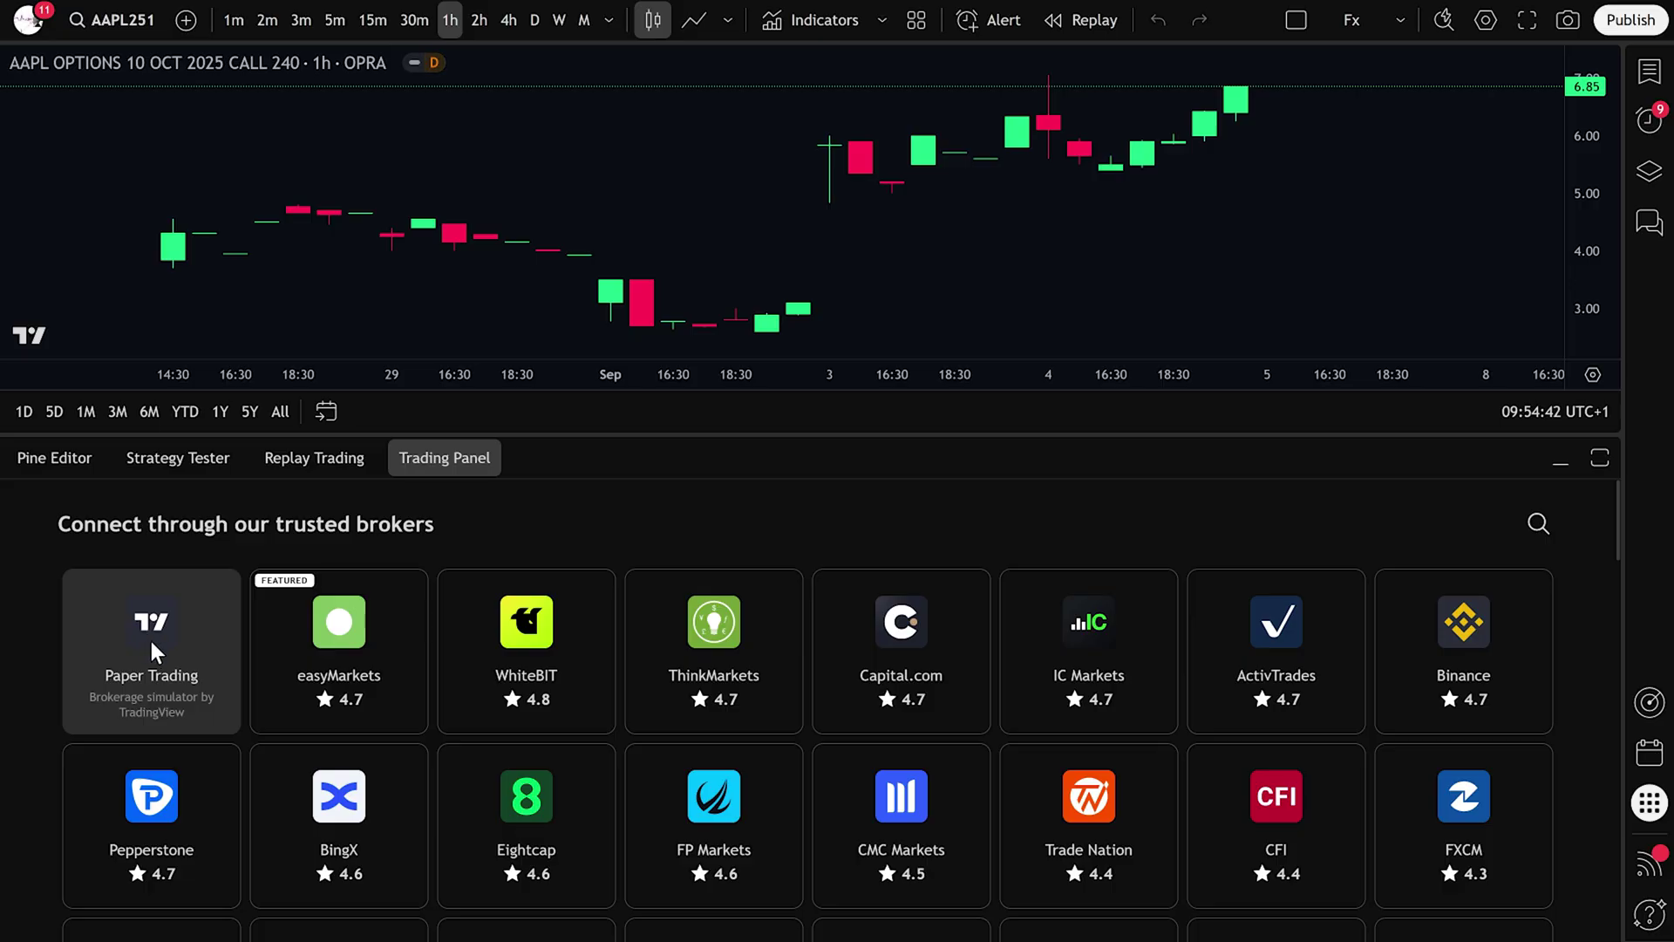
Connect the Paper Trading simulator account.
click(150, 639)
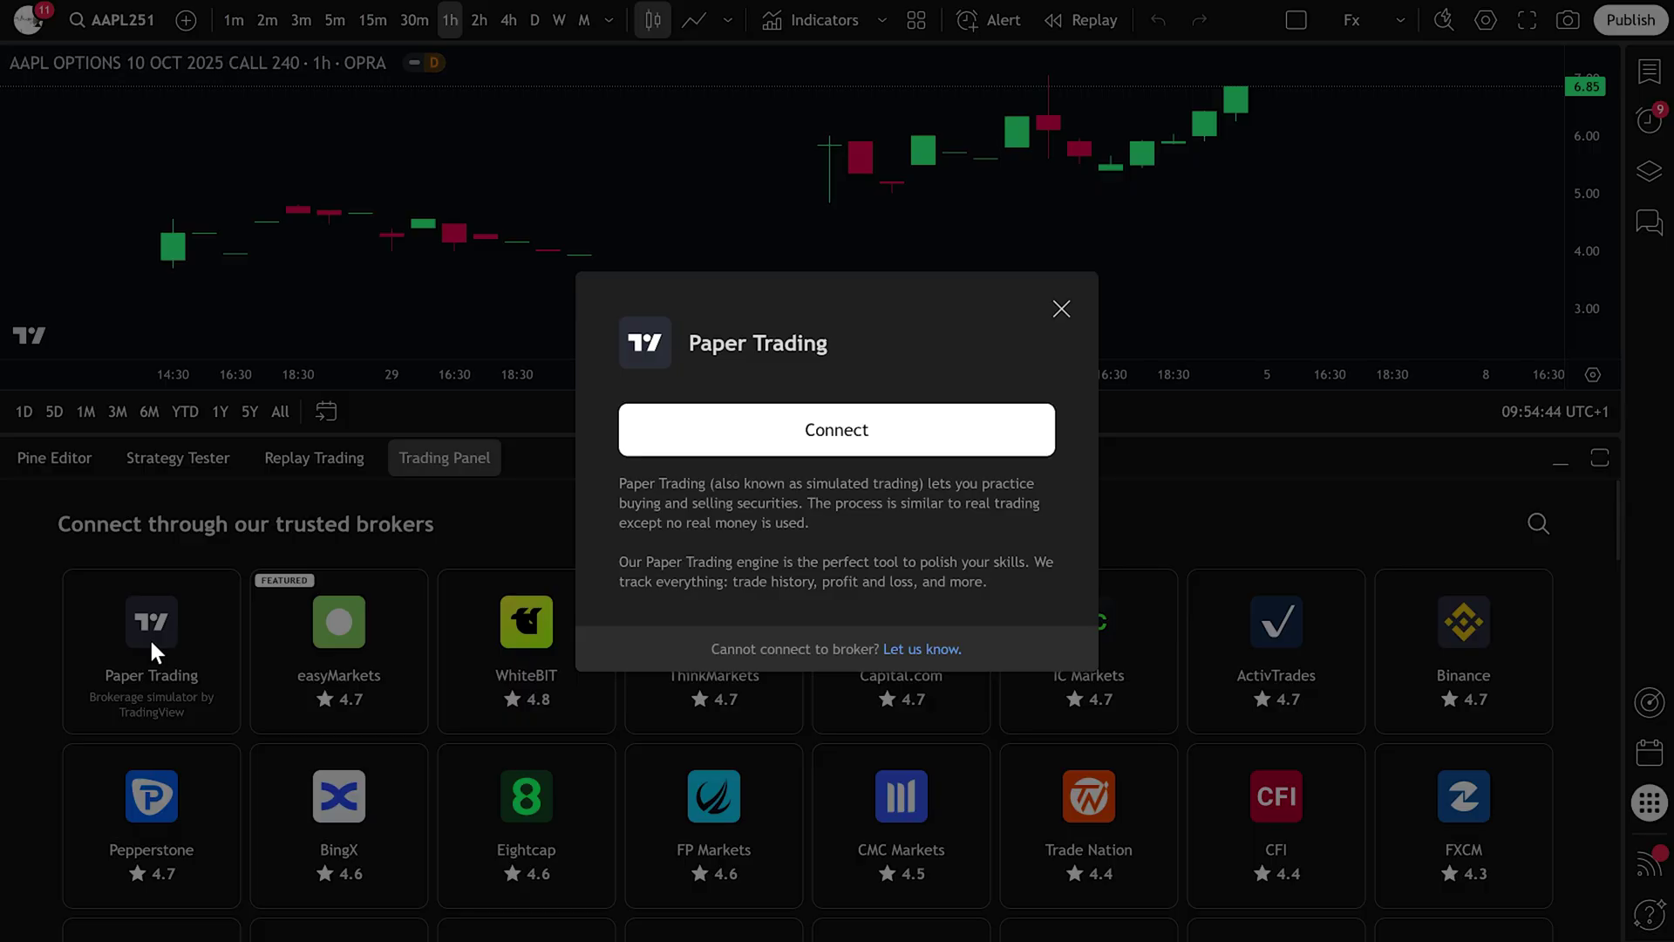
click(794, 427)
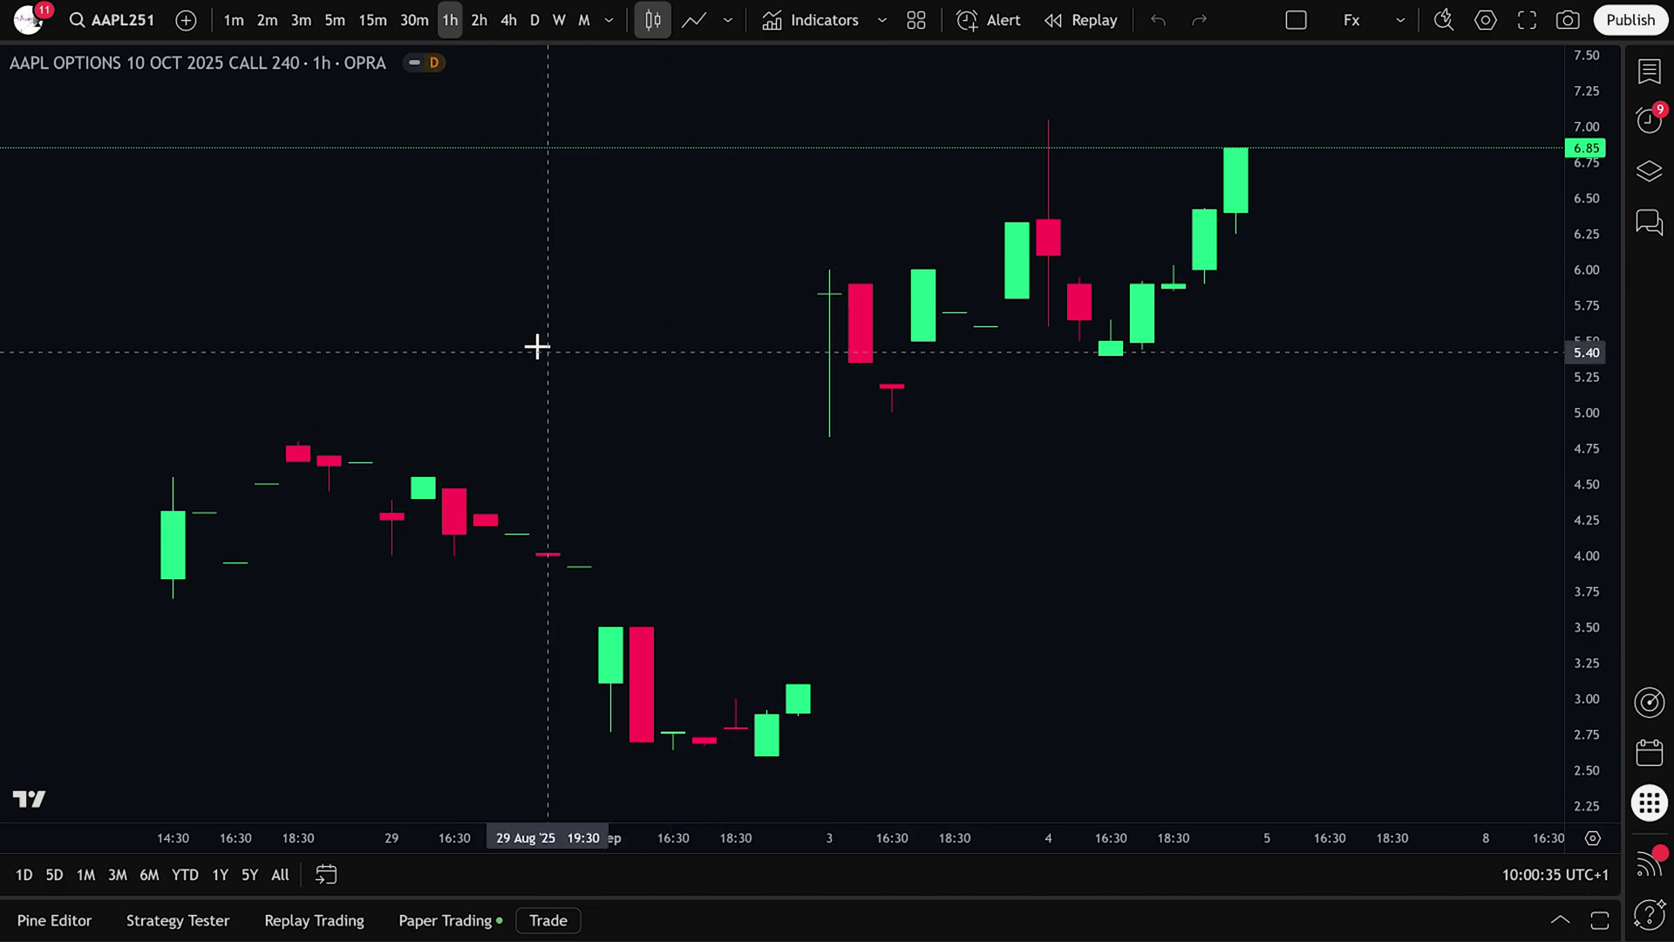
Search TESLA and load the TSLA 24 Oct 2025 Call 340 contract onto the chart.
click(98, 21)
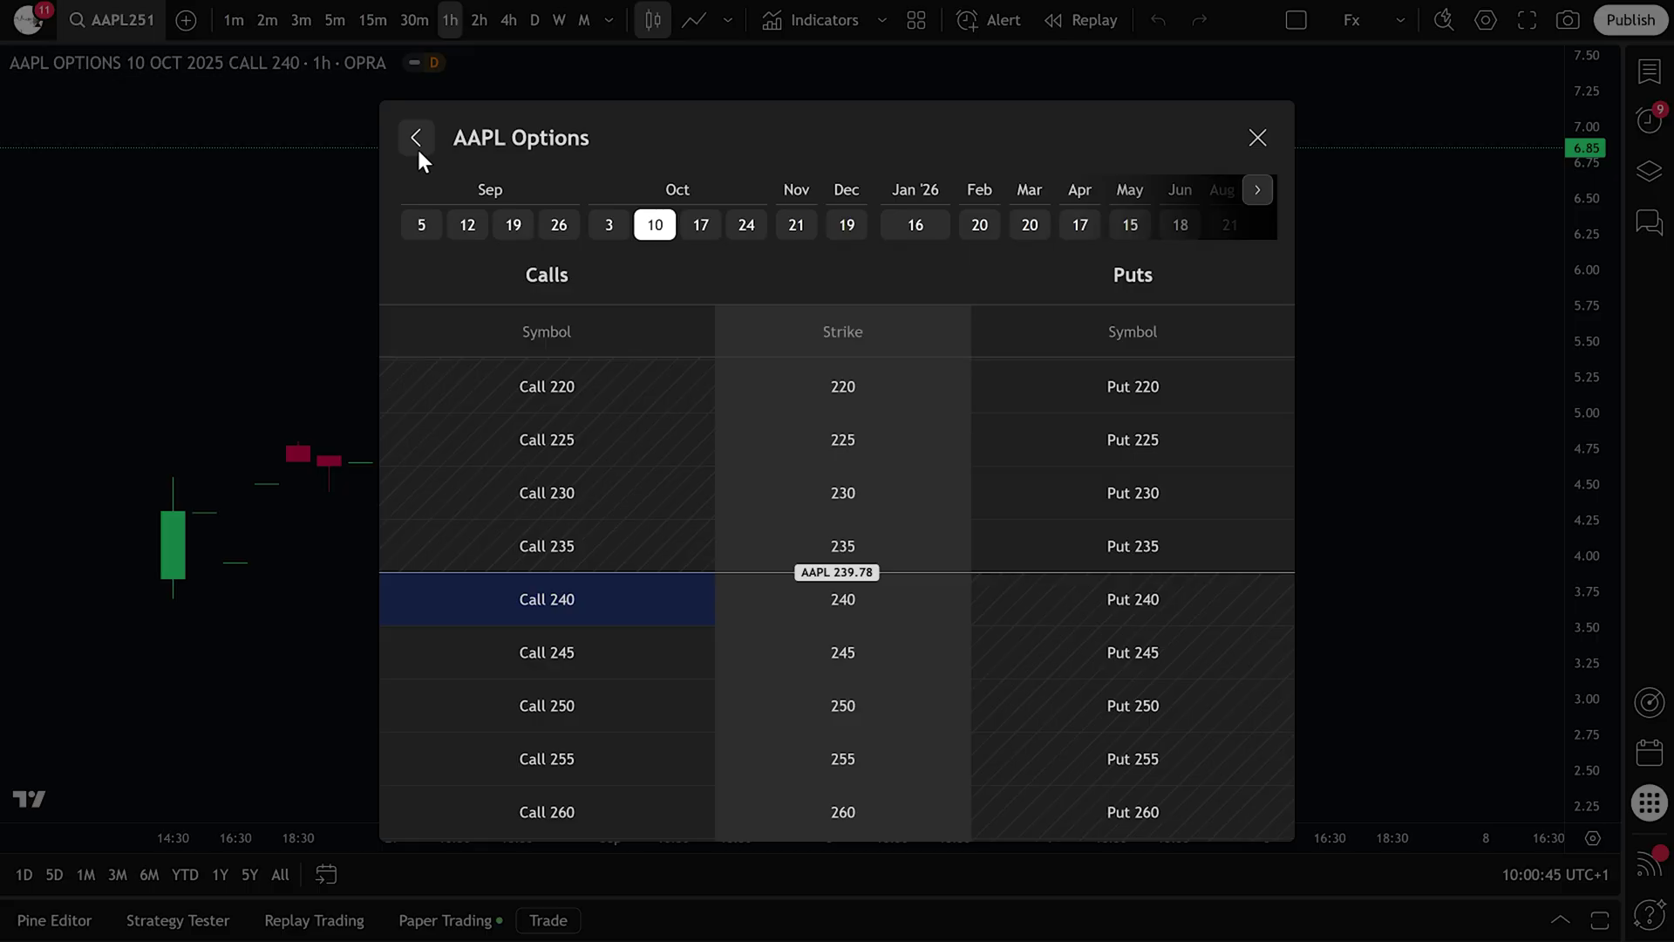
click(416, 147)
text(TESLA)
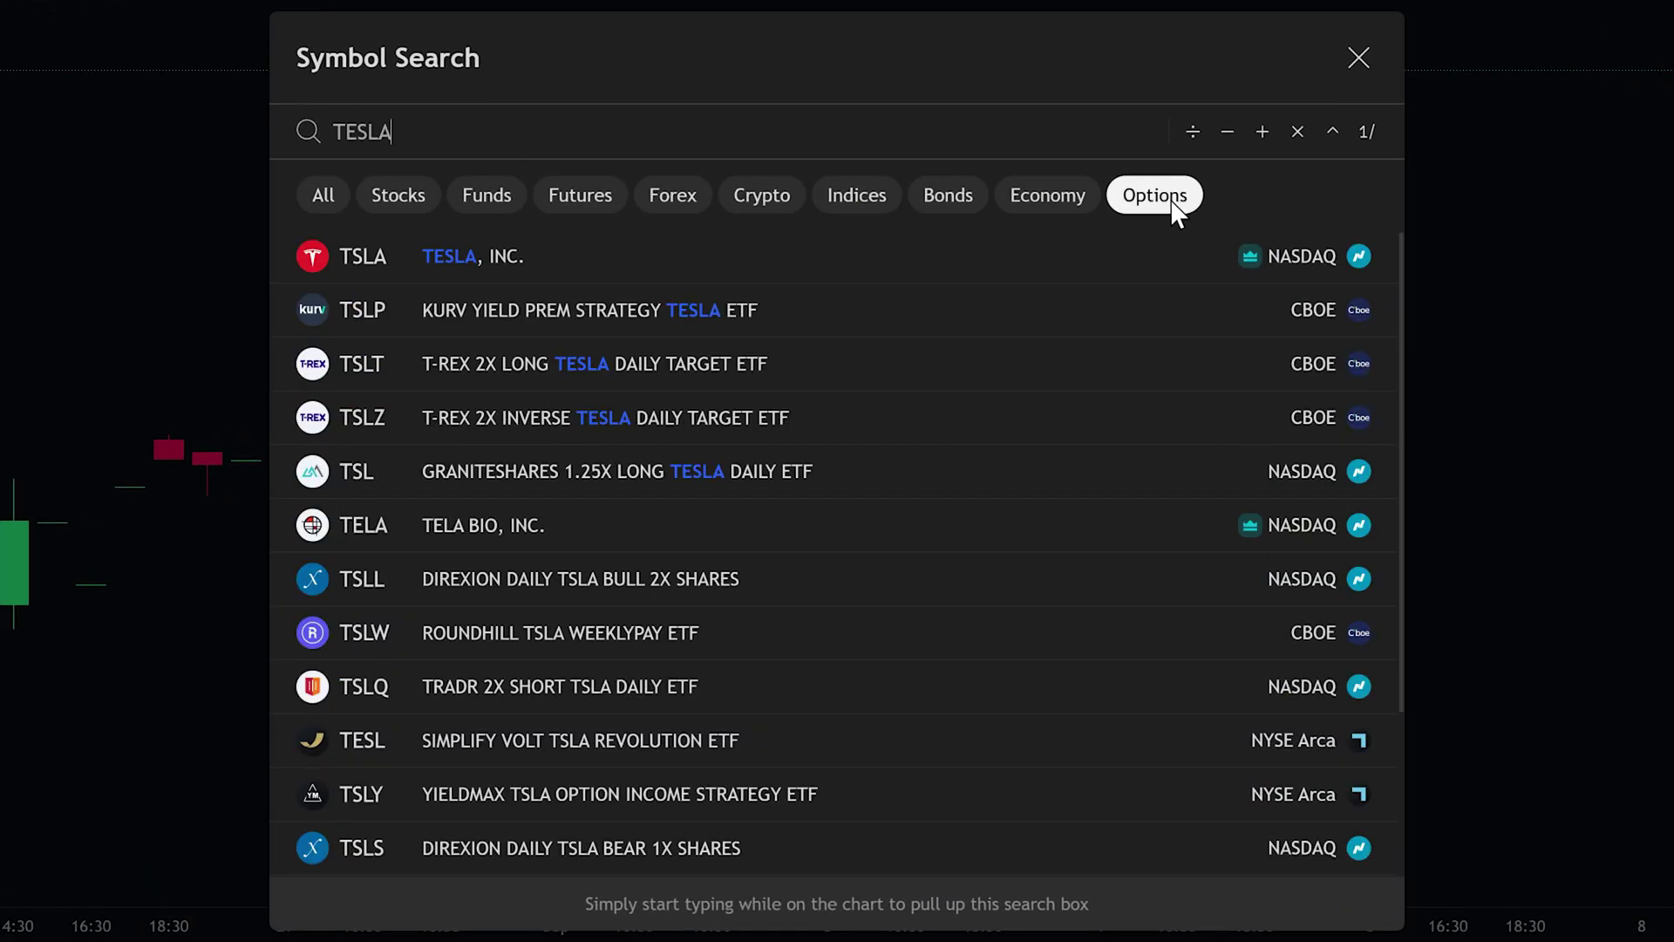
click(525, 249)
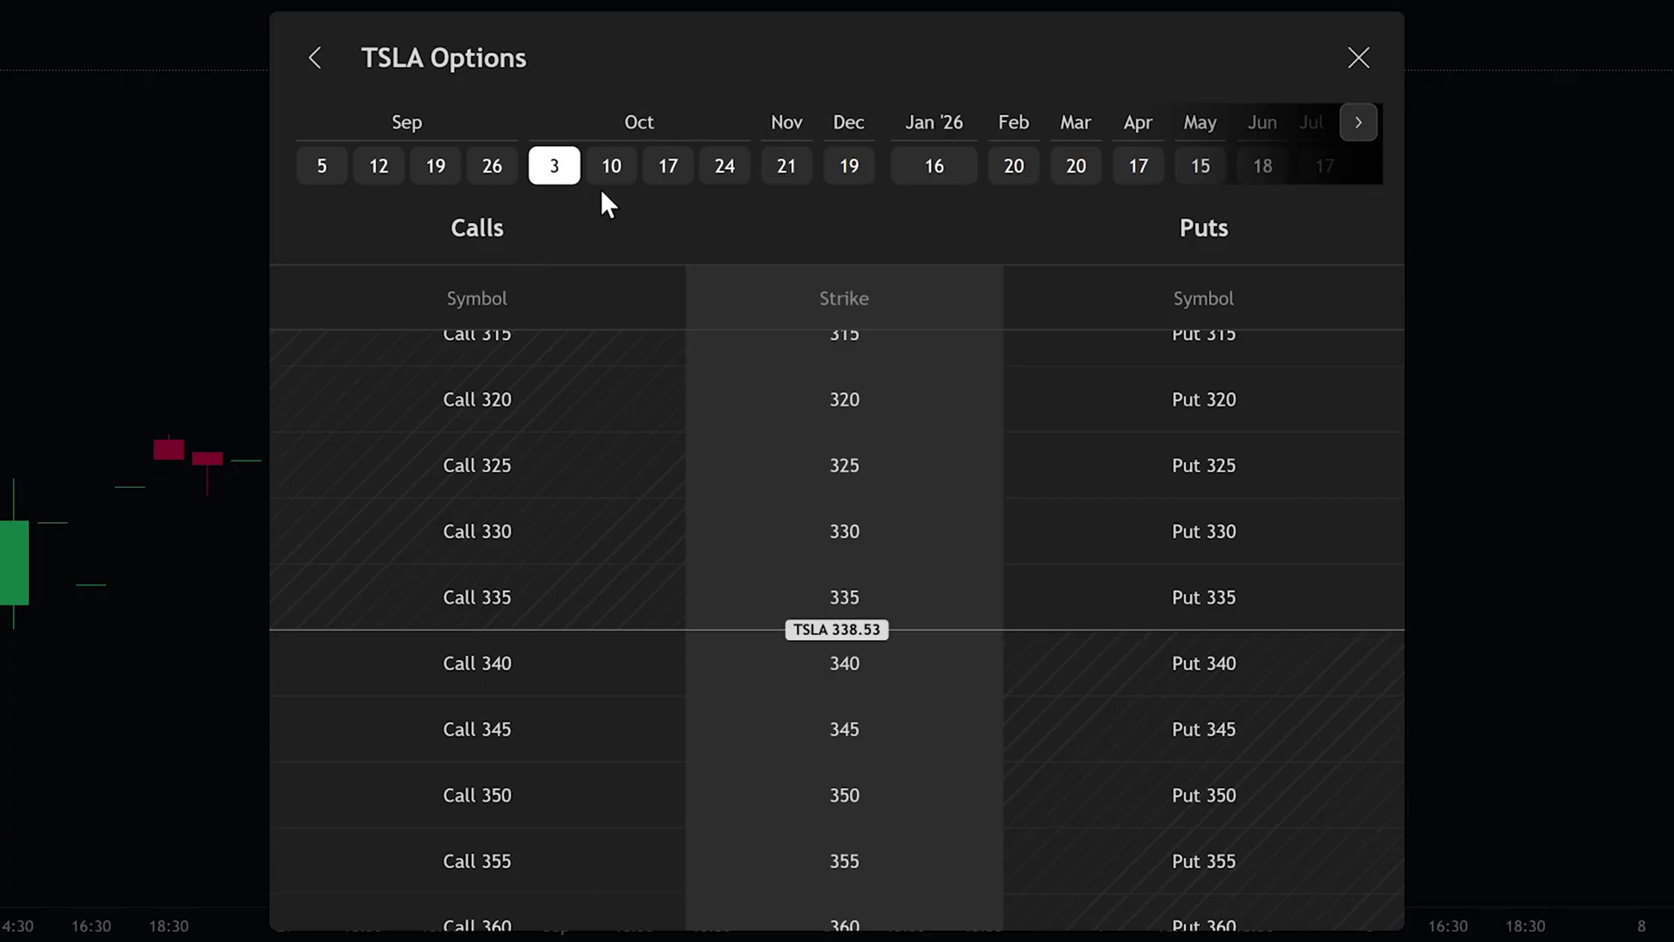
click(723, 171)
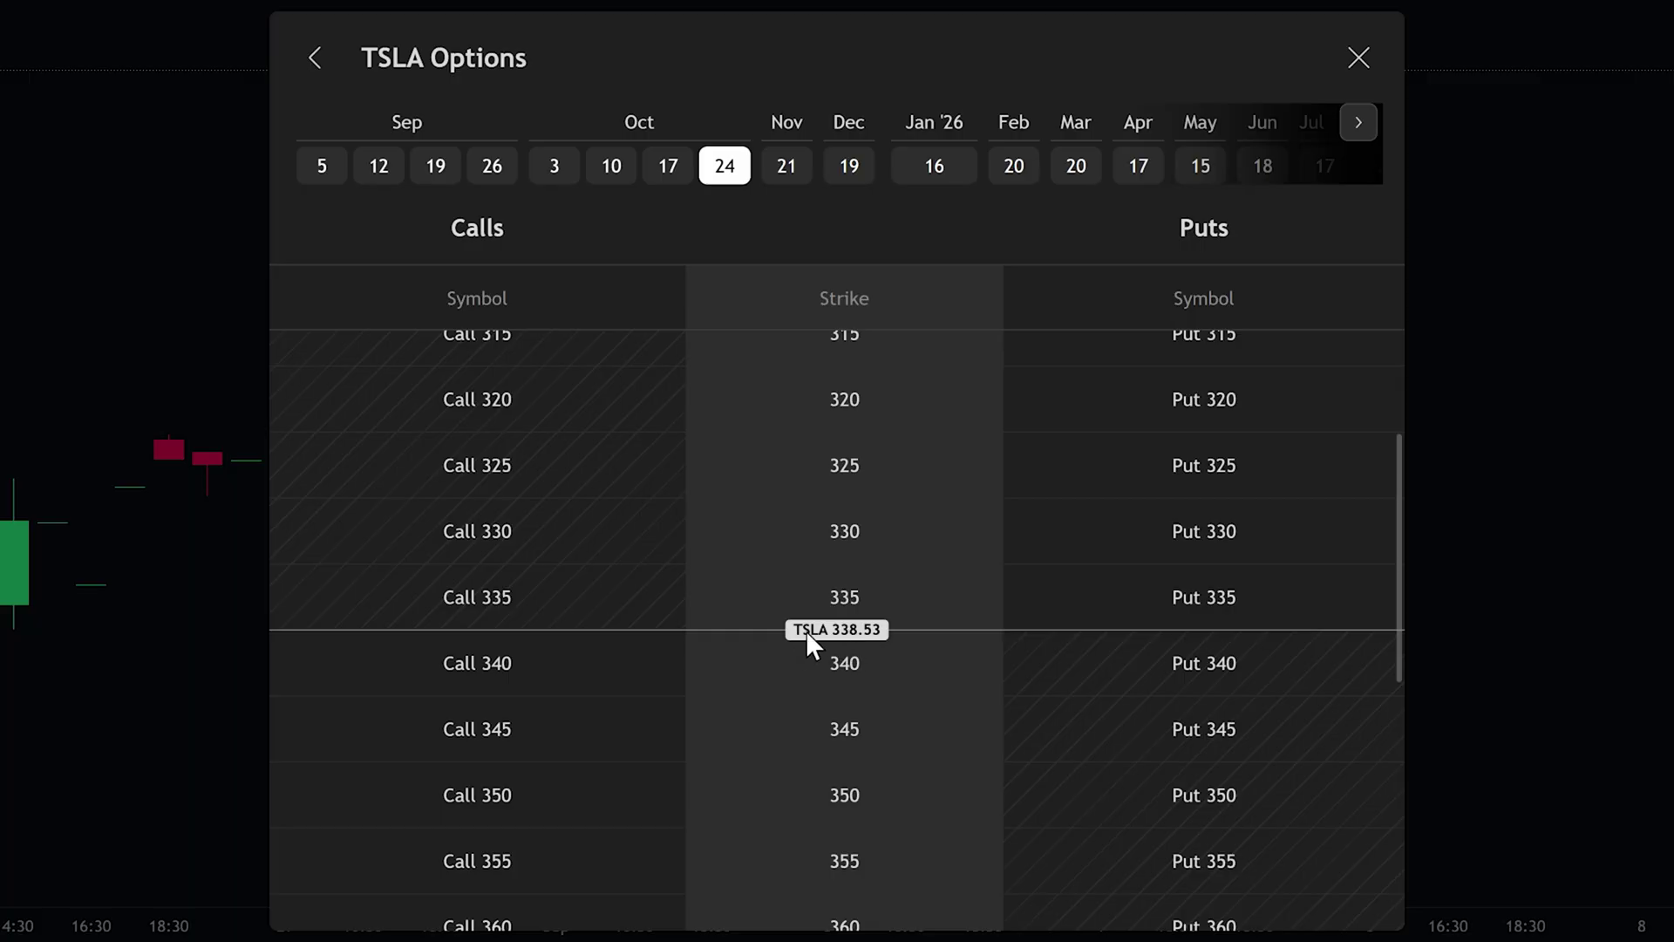
click(510, 666)
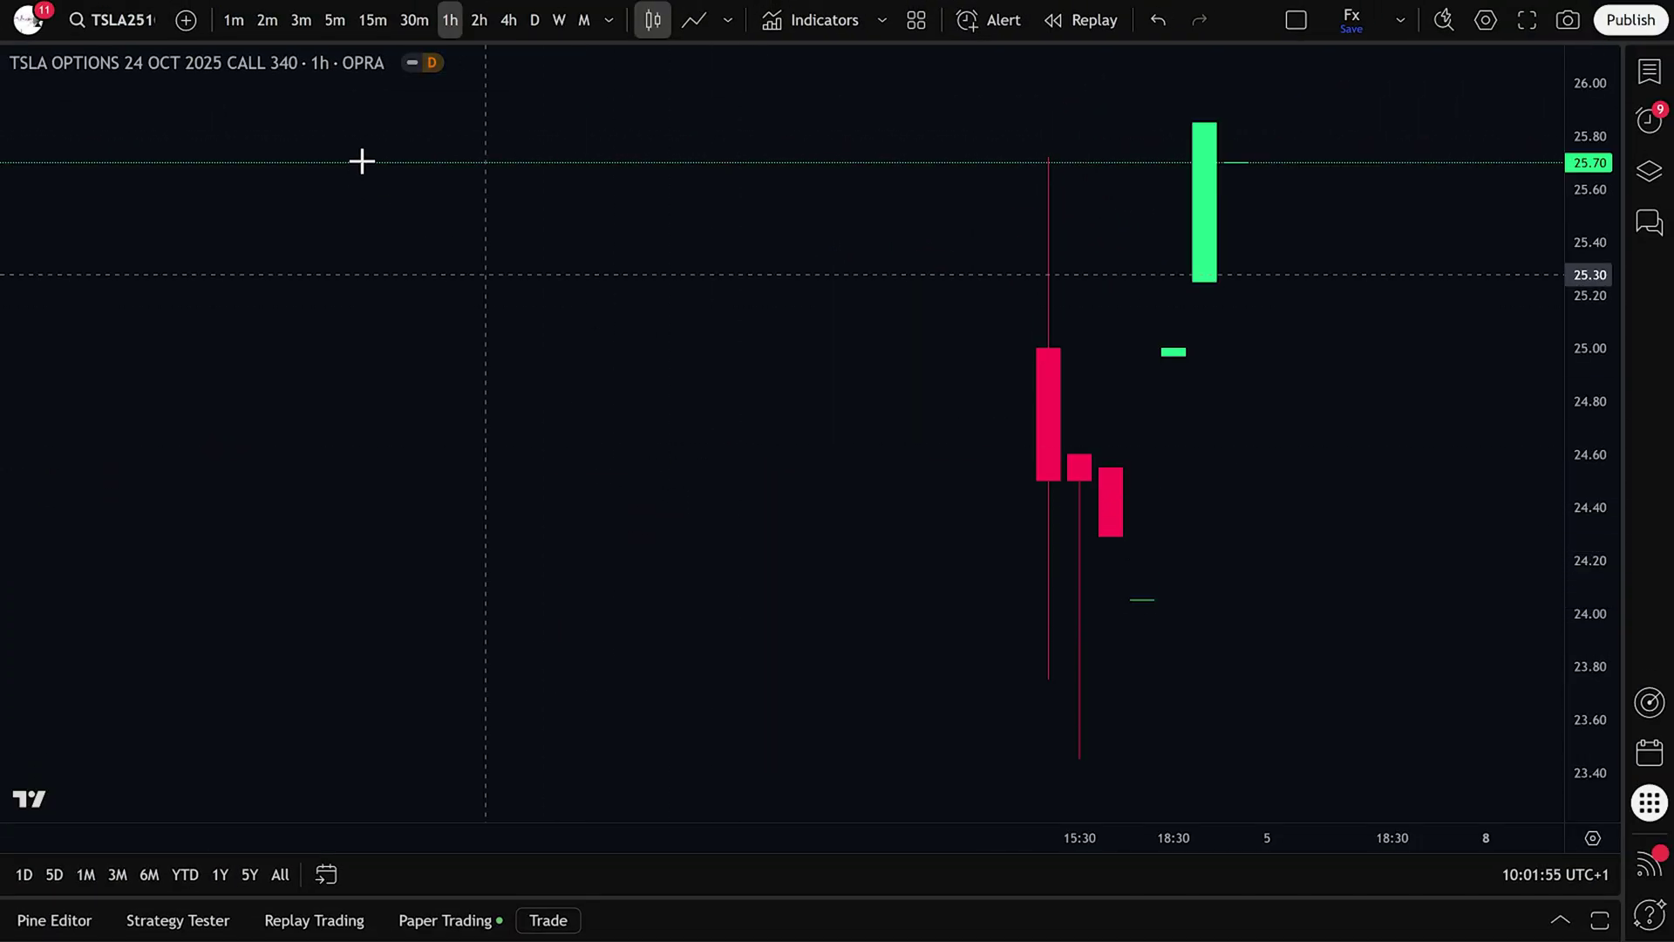
Switch to 15-minute candles and set the order ticket to a 1-unit Market buy.
click(379, 28)
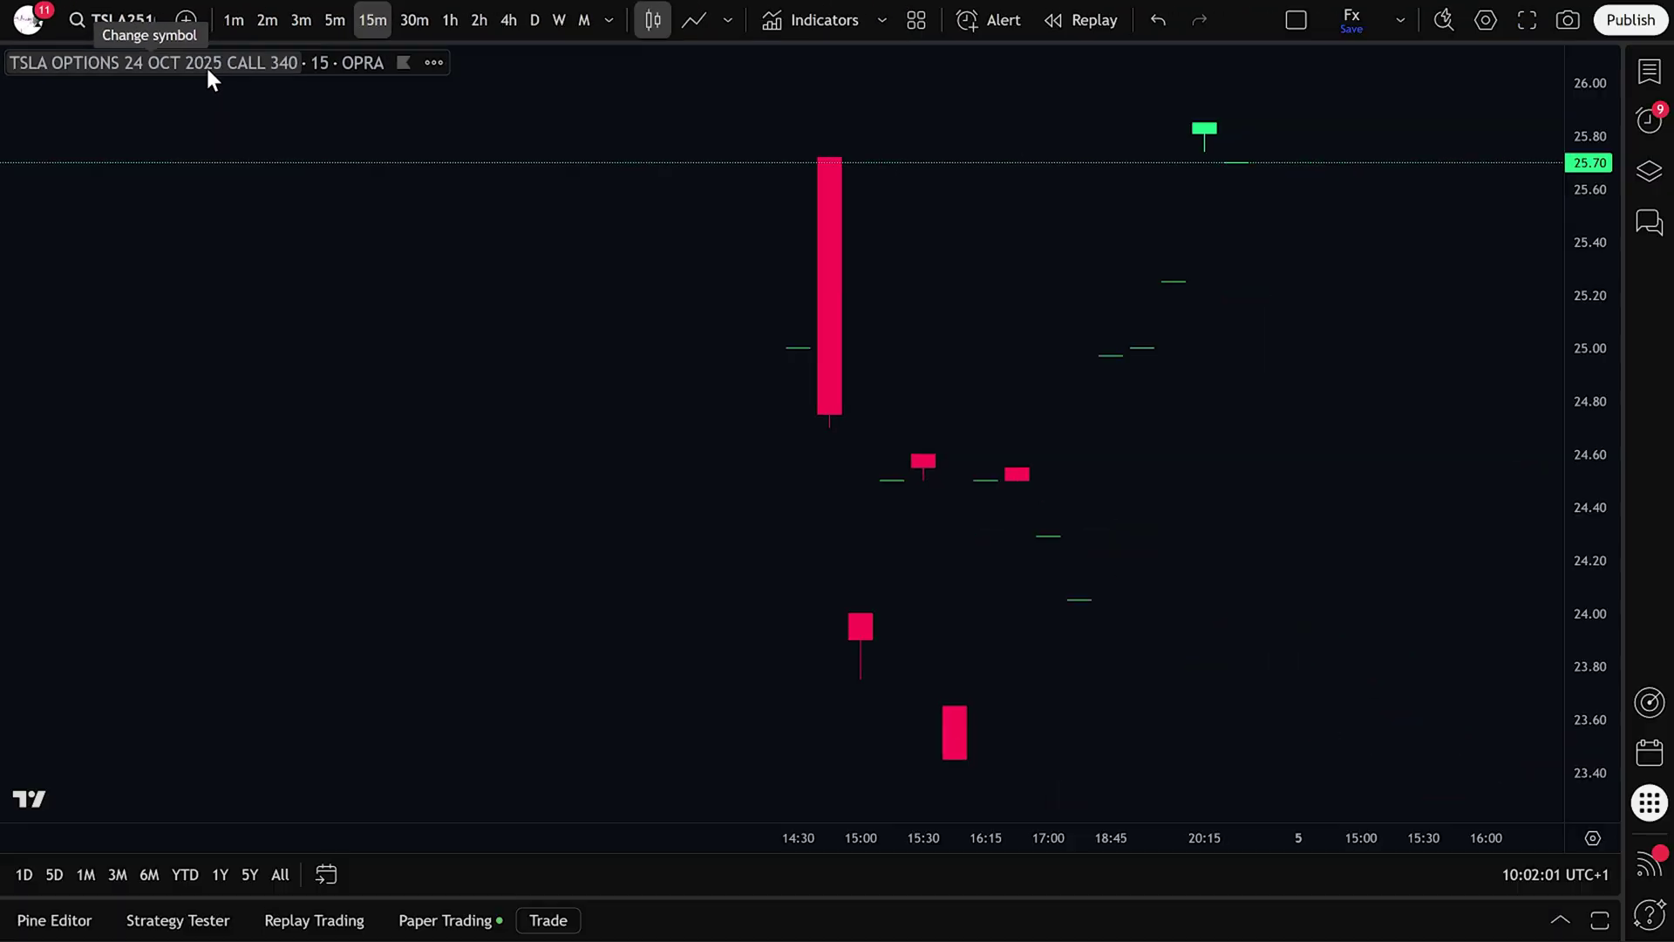
scroll(564, 605, up, 1)
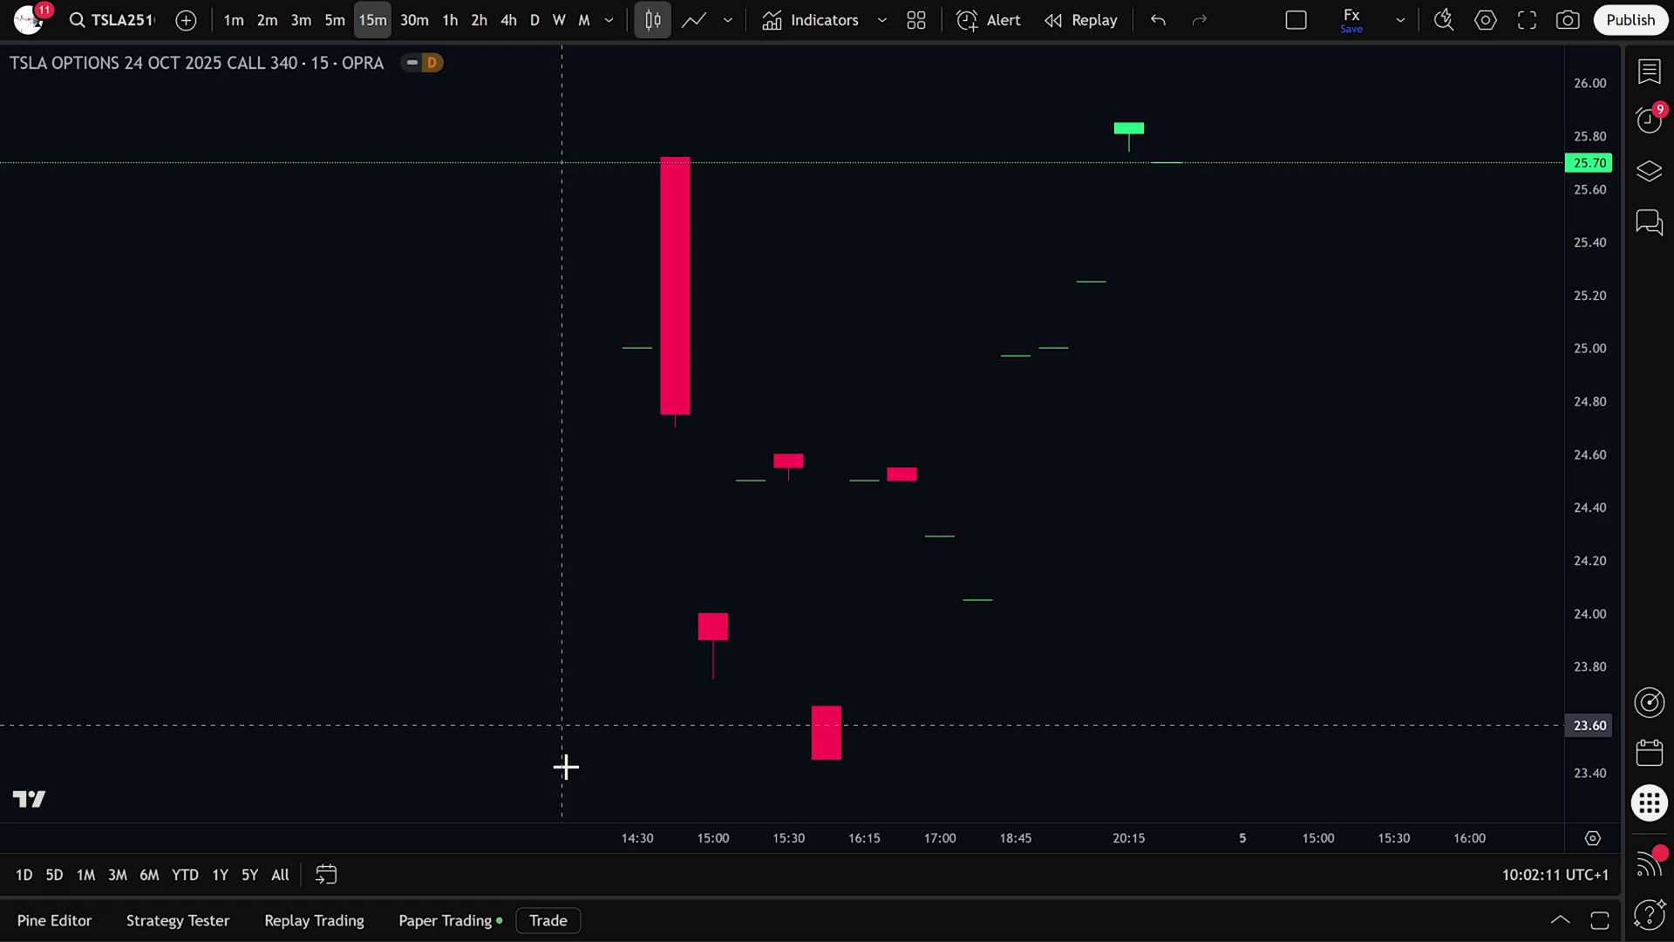
click(558, 920)
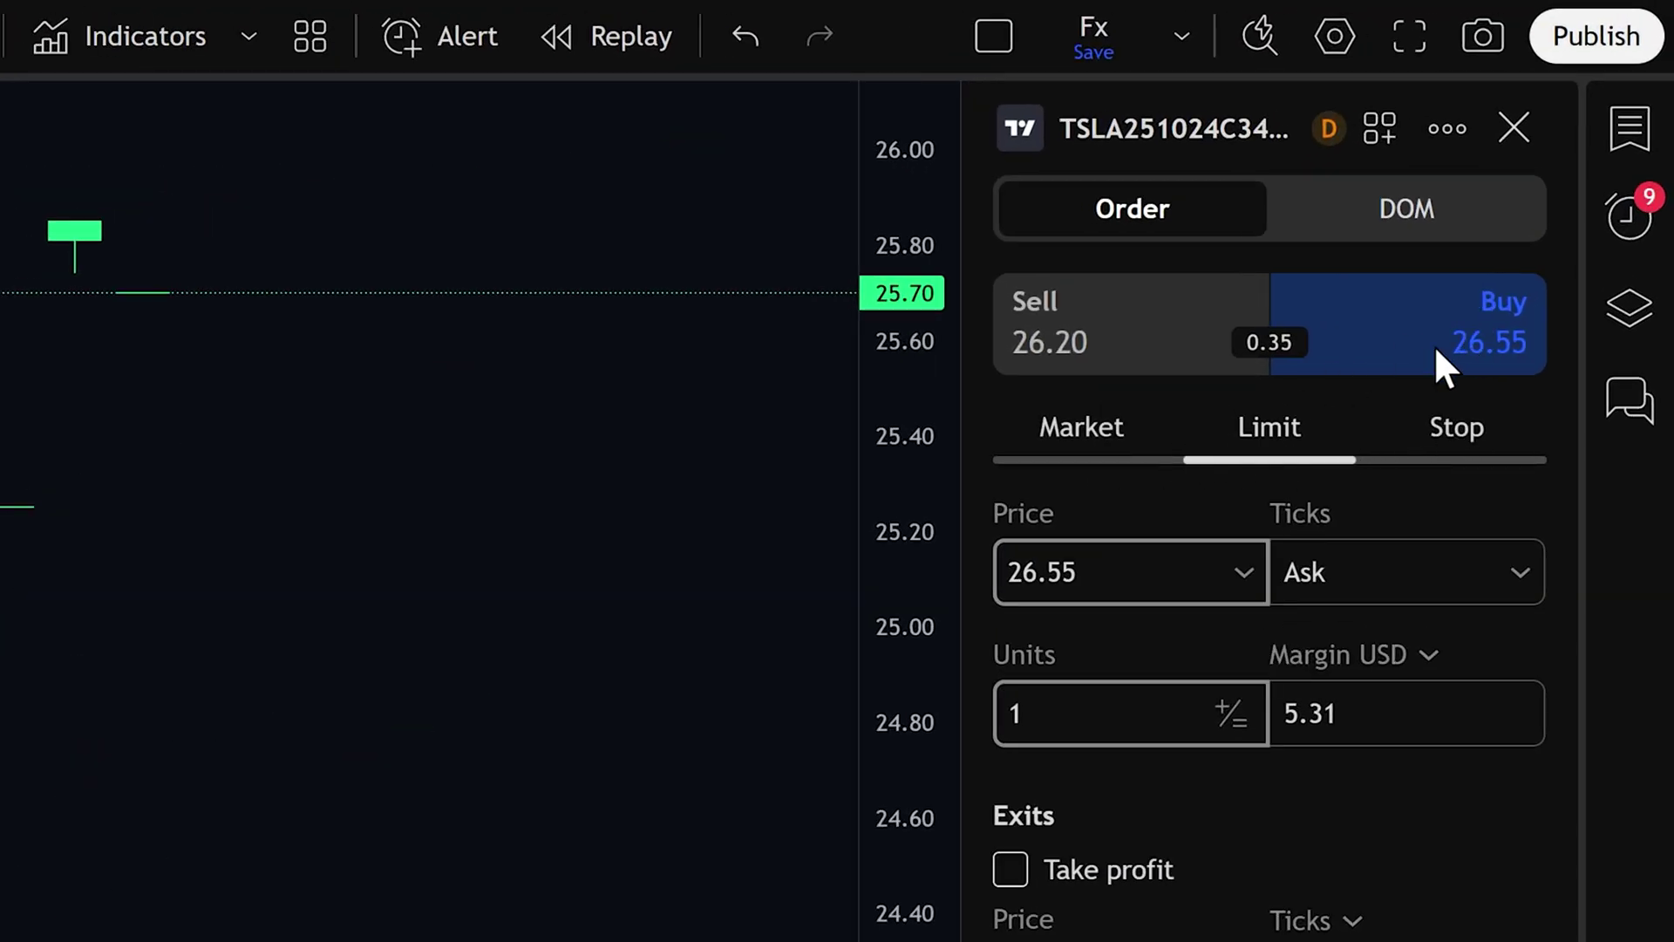
click(1064, 328)
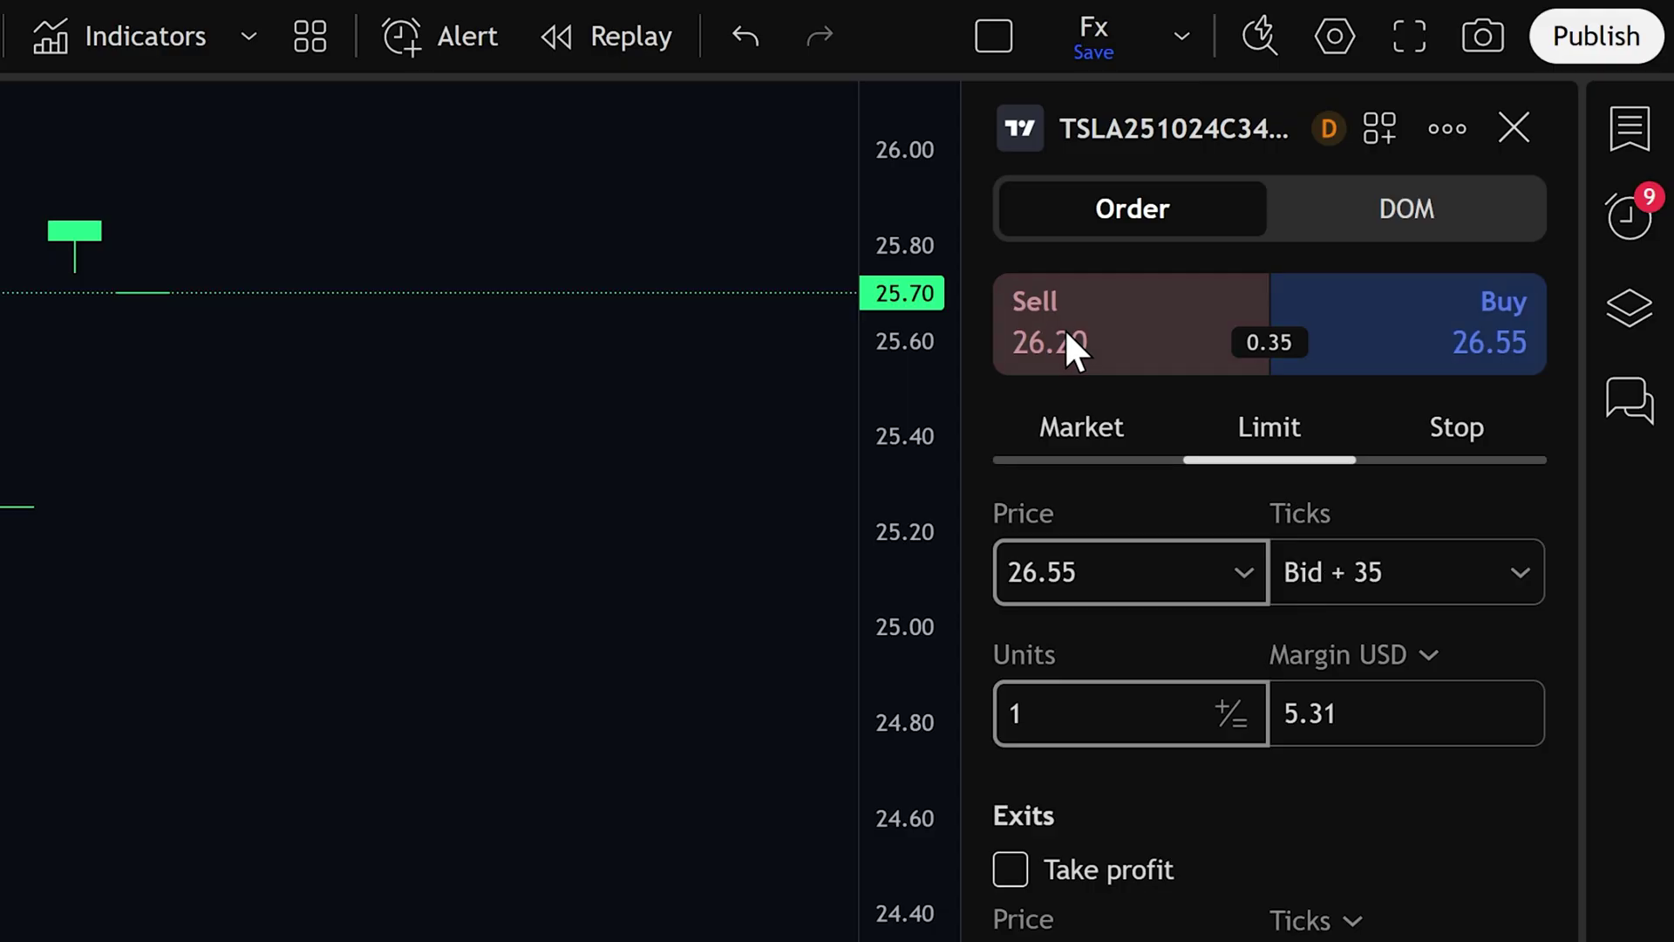
click(1404, 322)
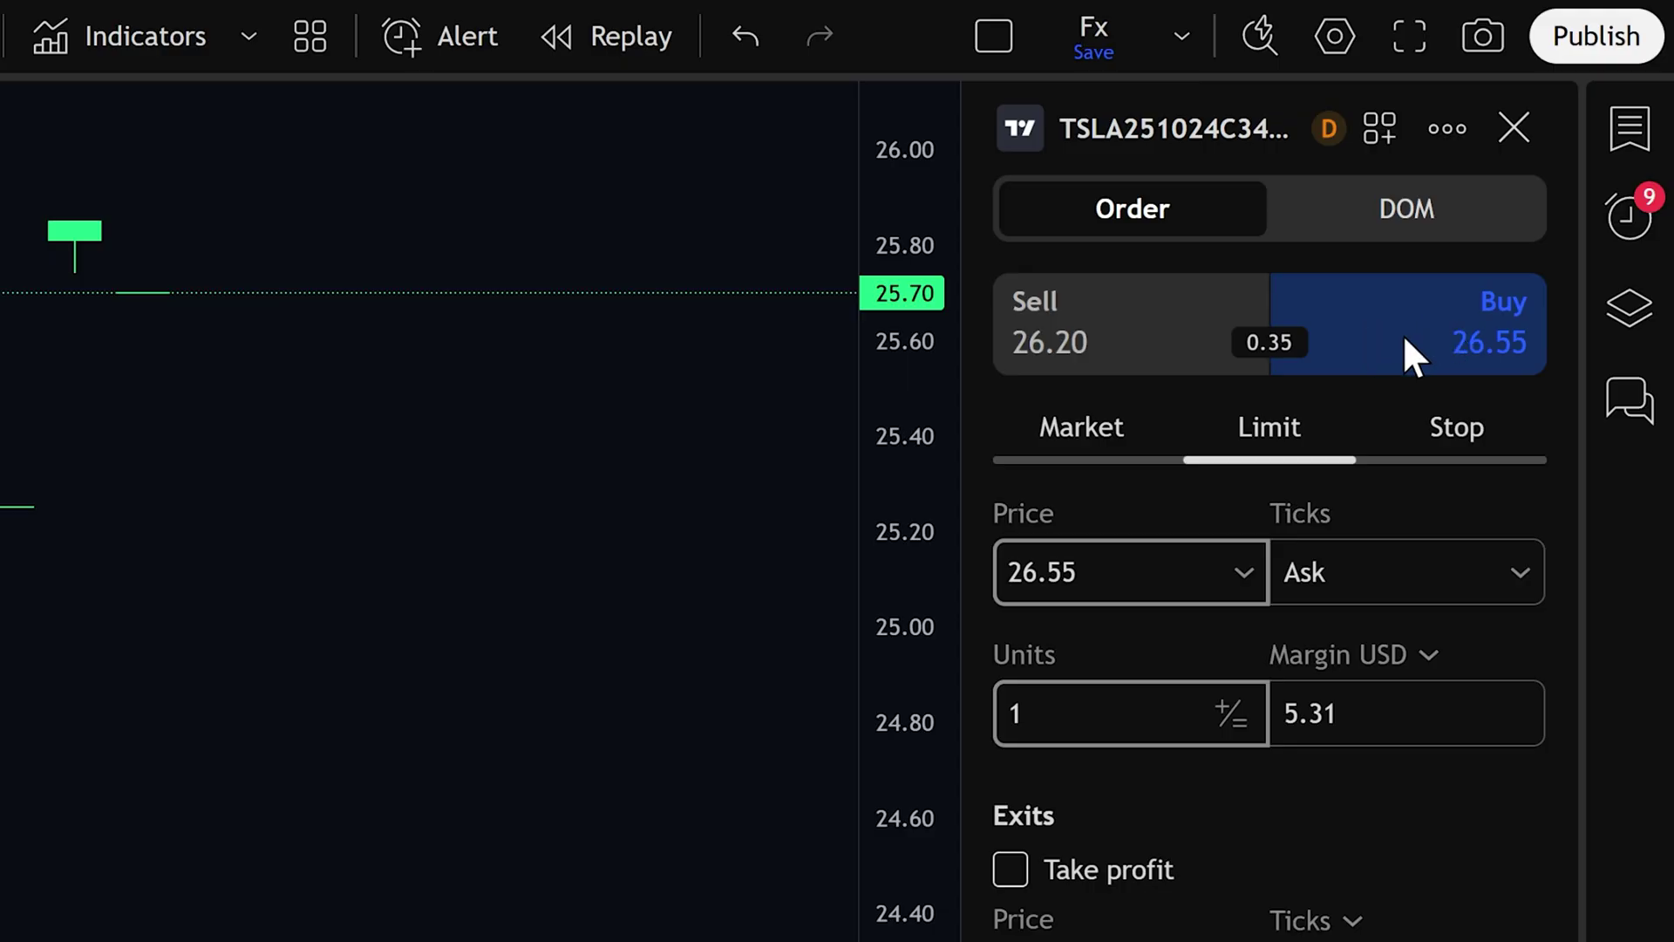
click(1123, 440)
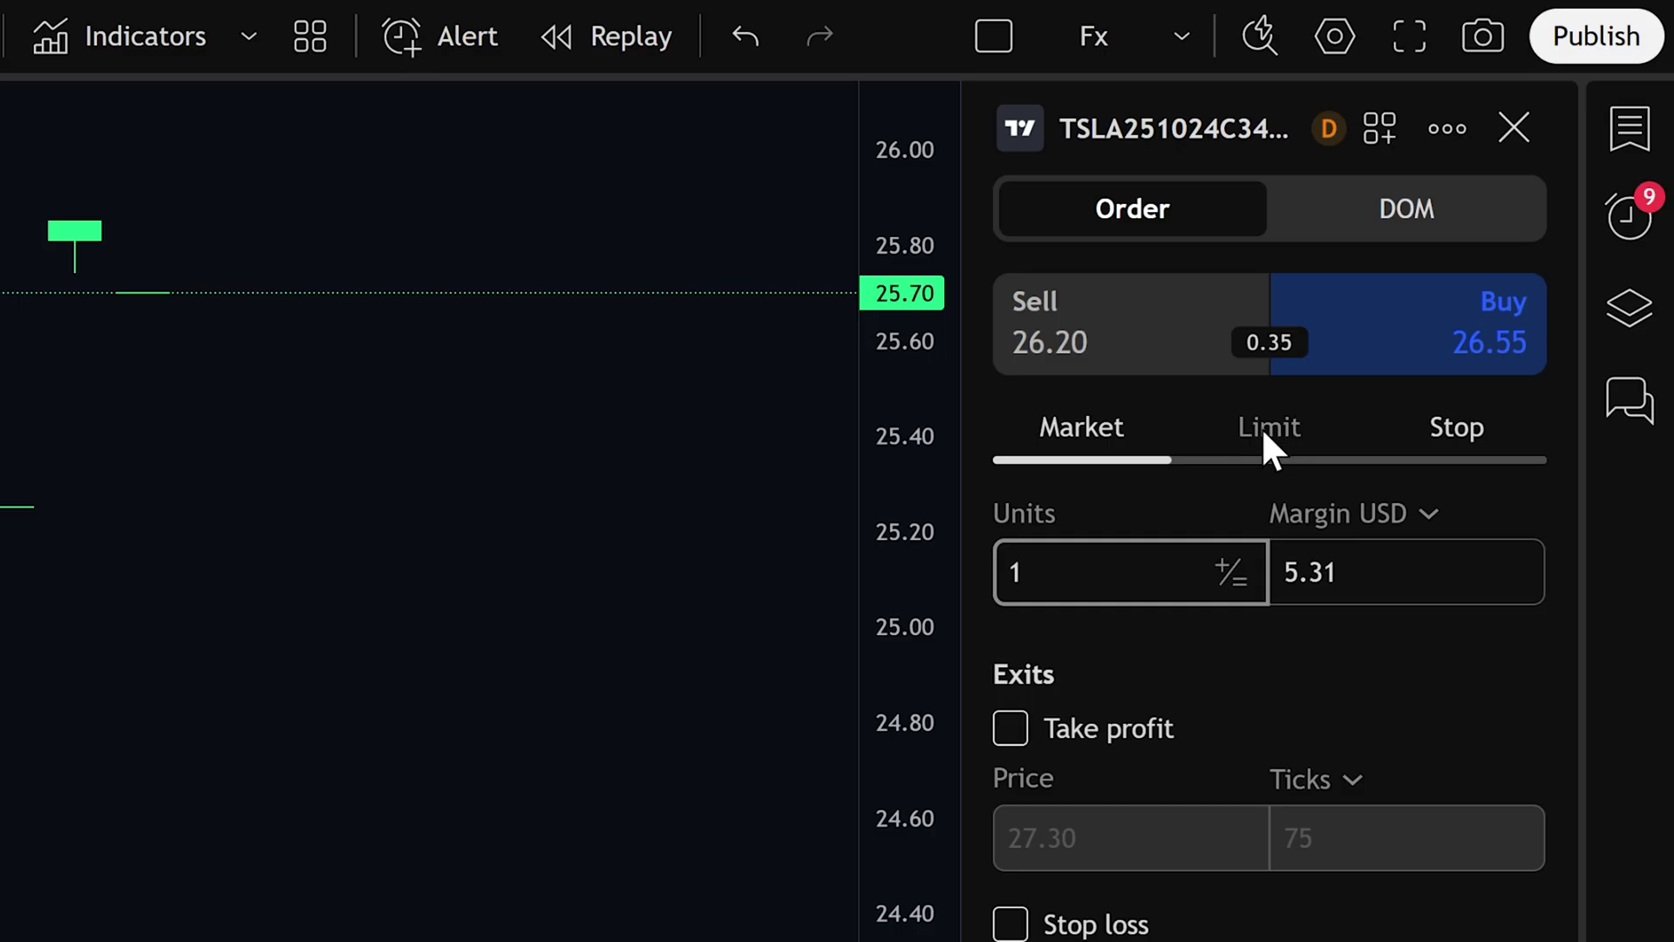
Make it a Limit buy at 25.50 for 2 units.
click(1262, 426)
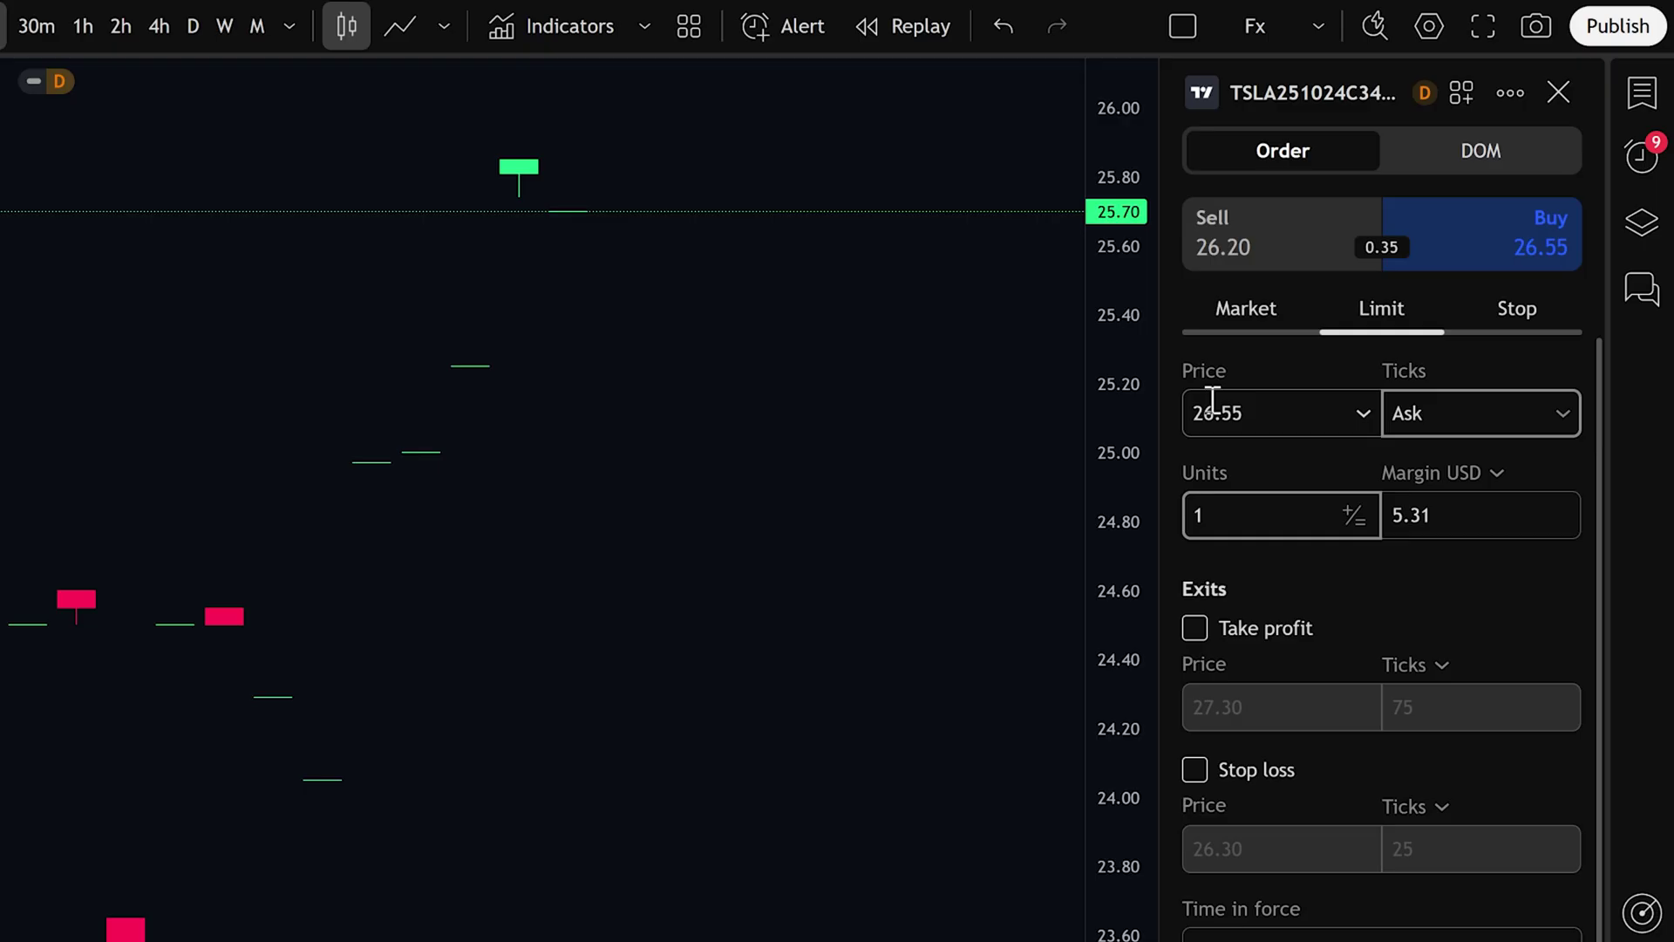
click(1186, 419)
text(2)
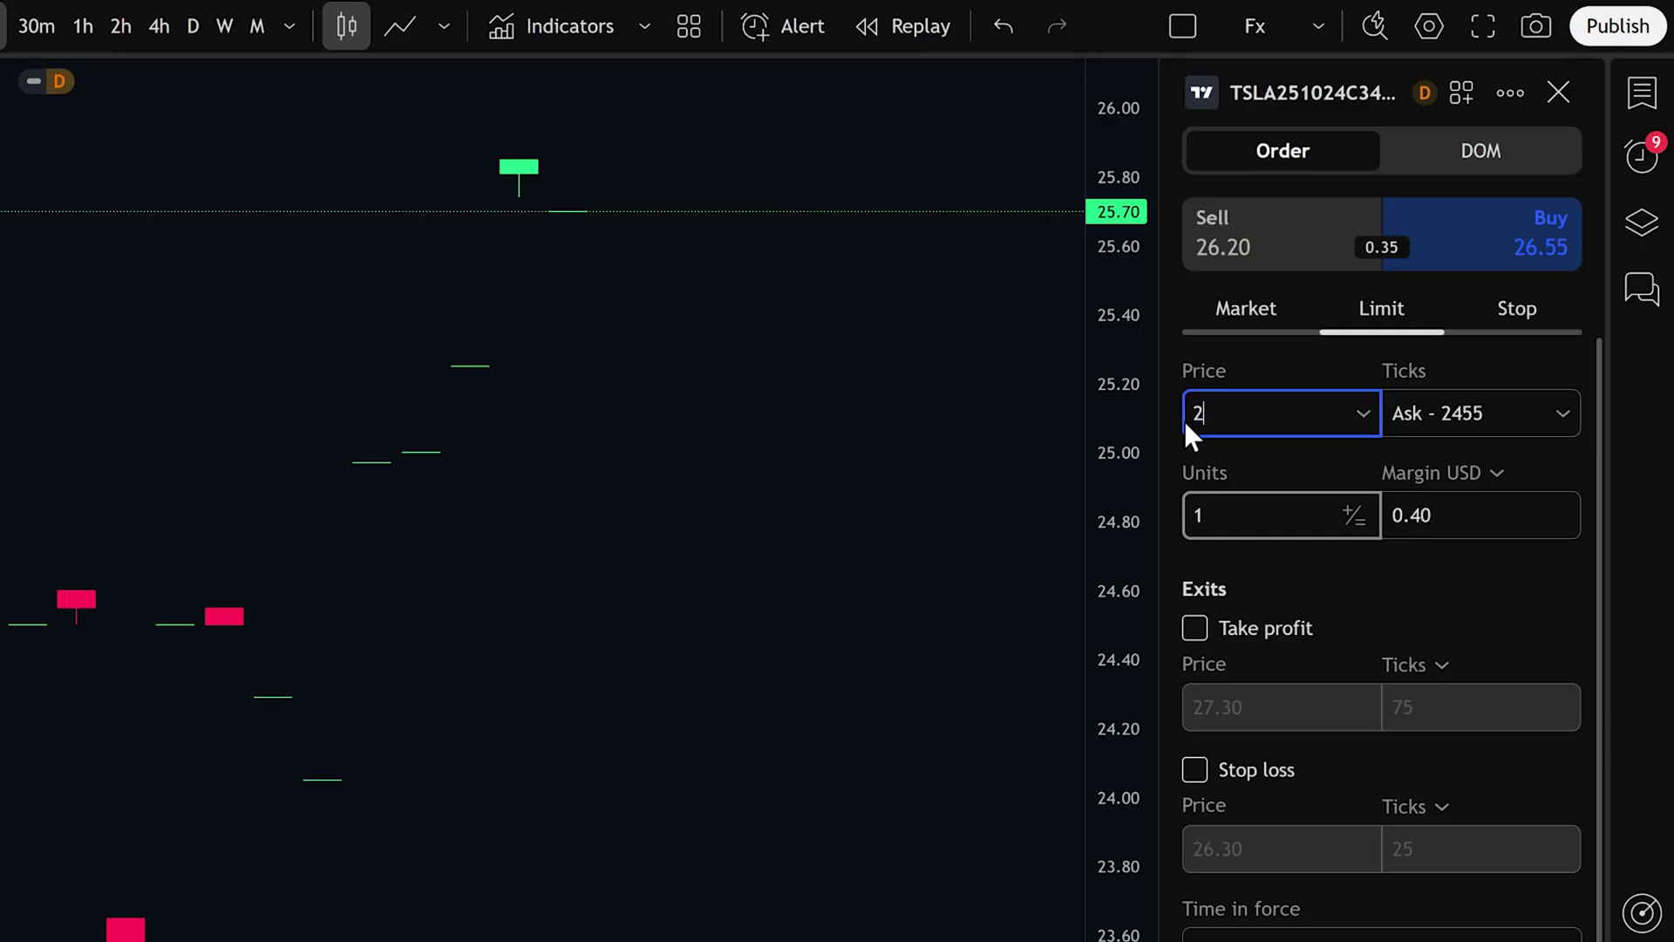
text(5.)
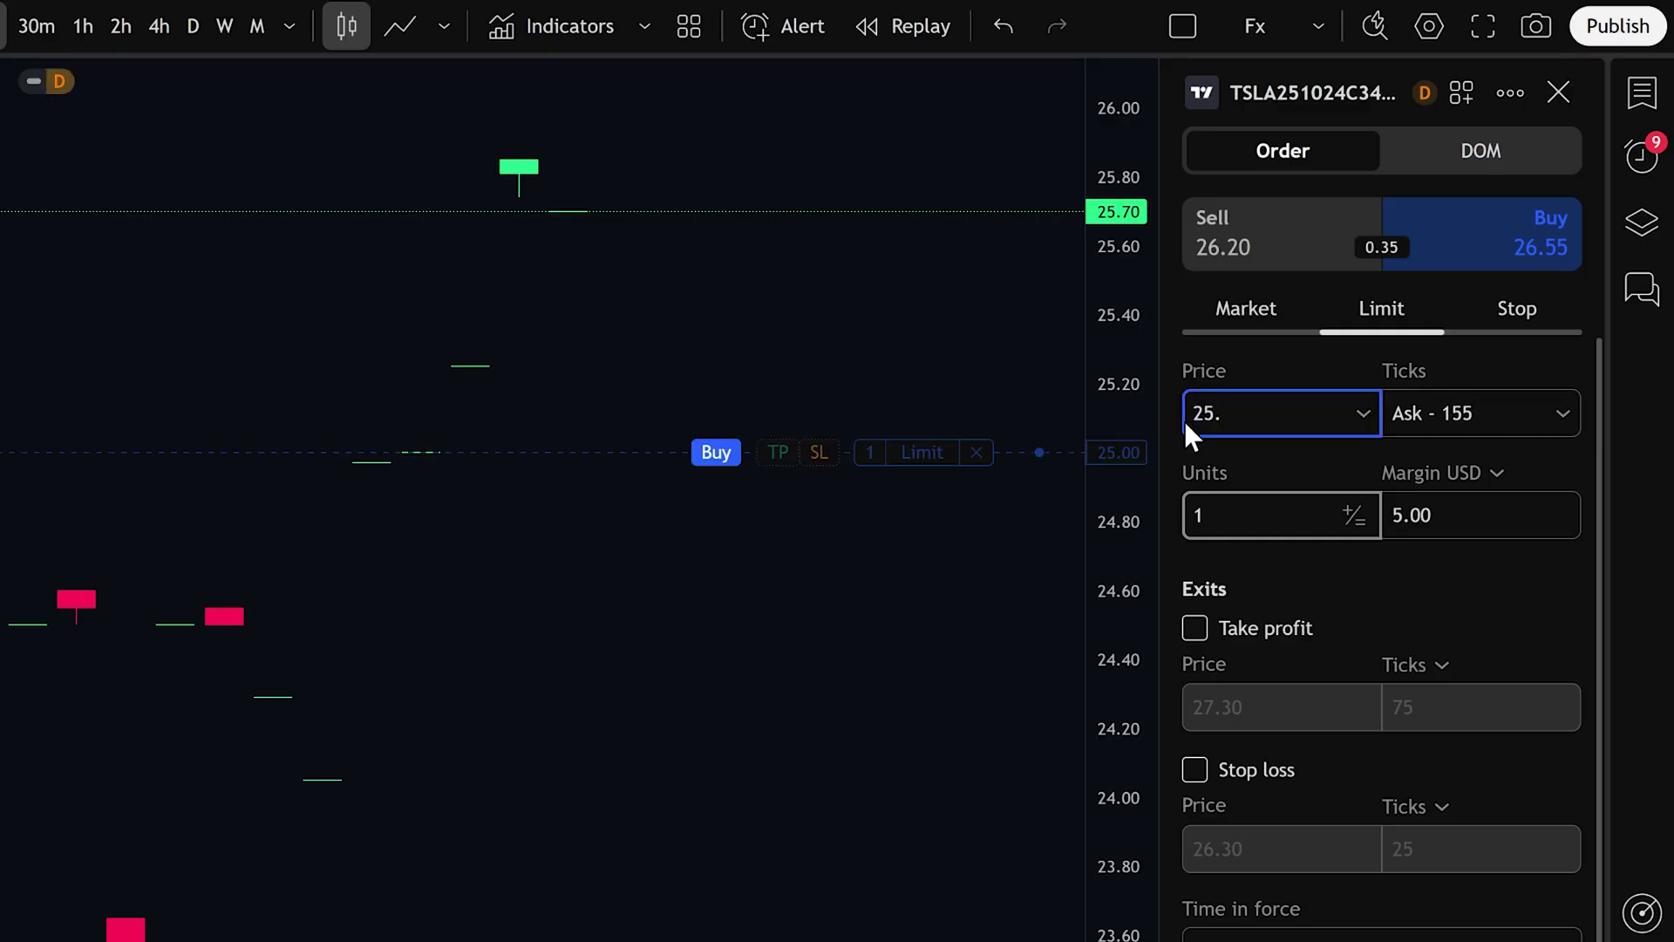
text(50)
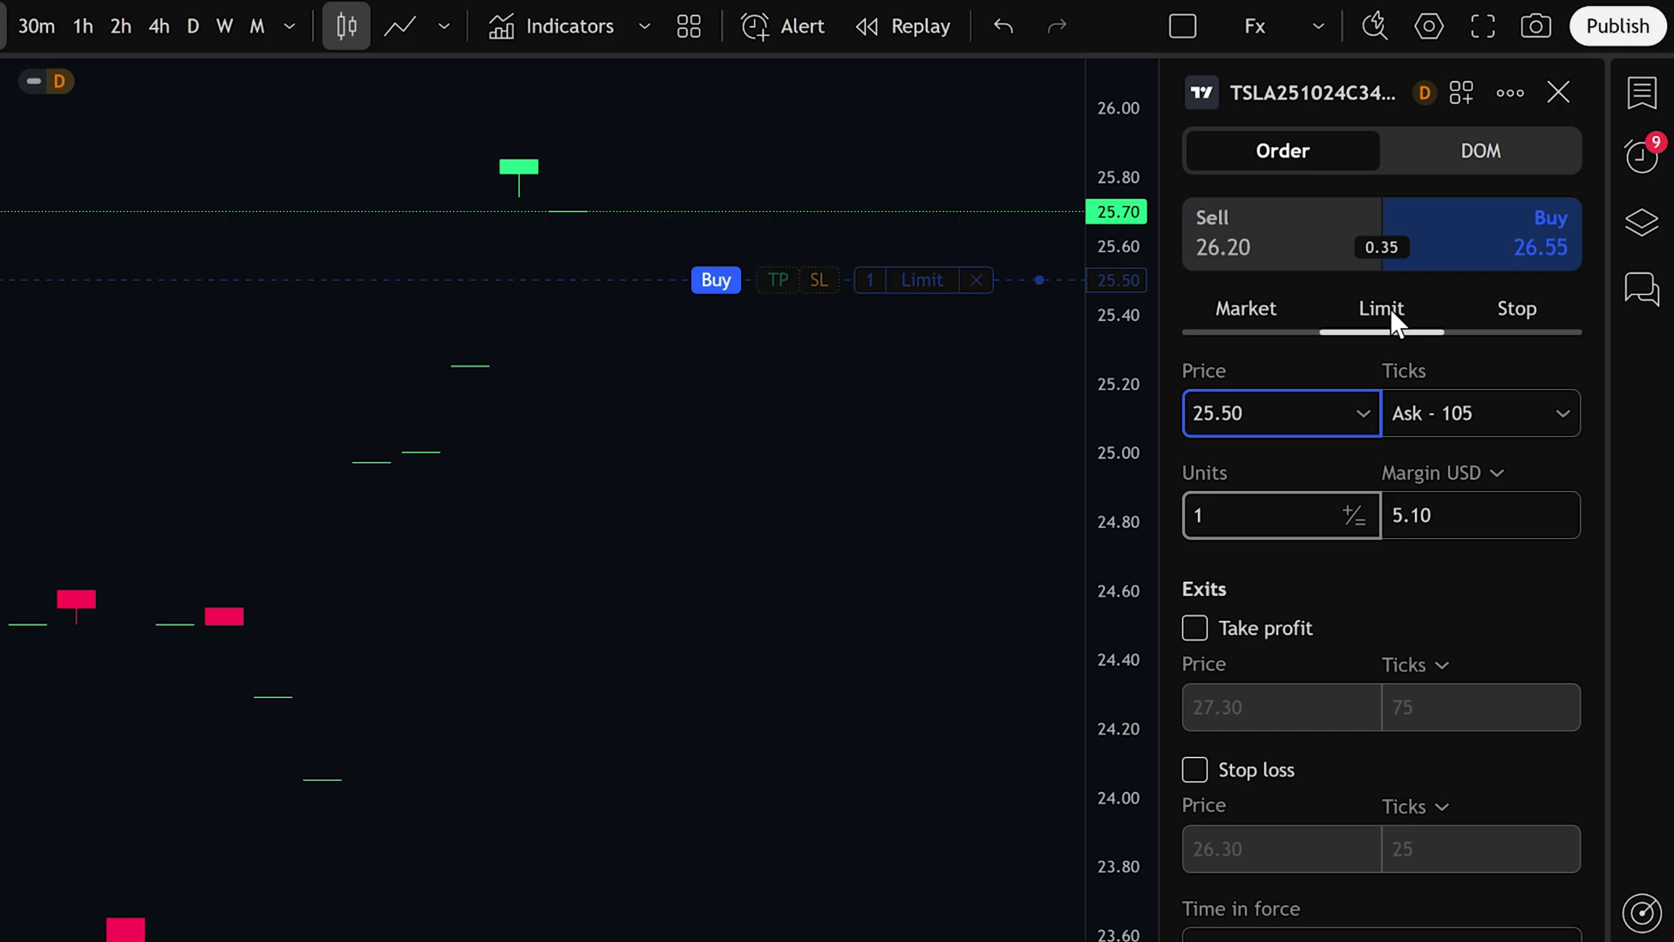
click(1213, 515)
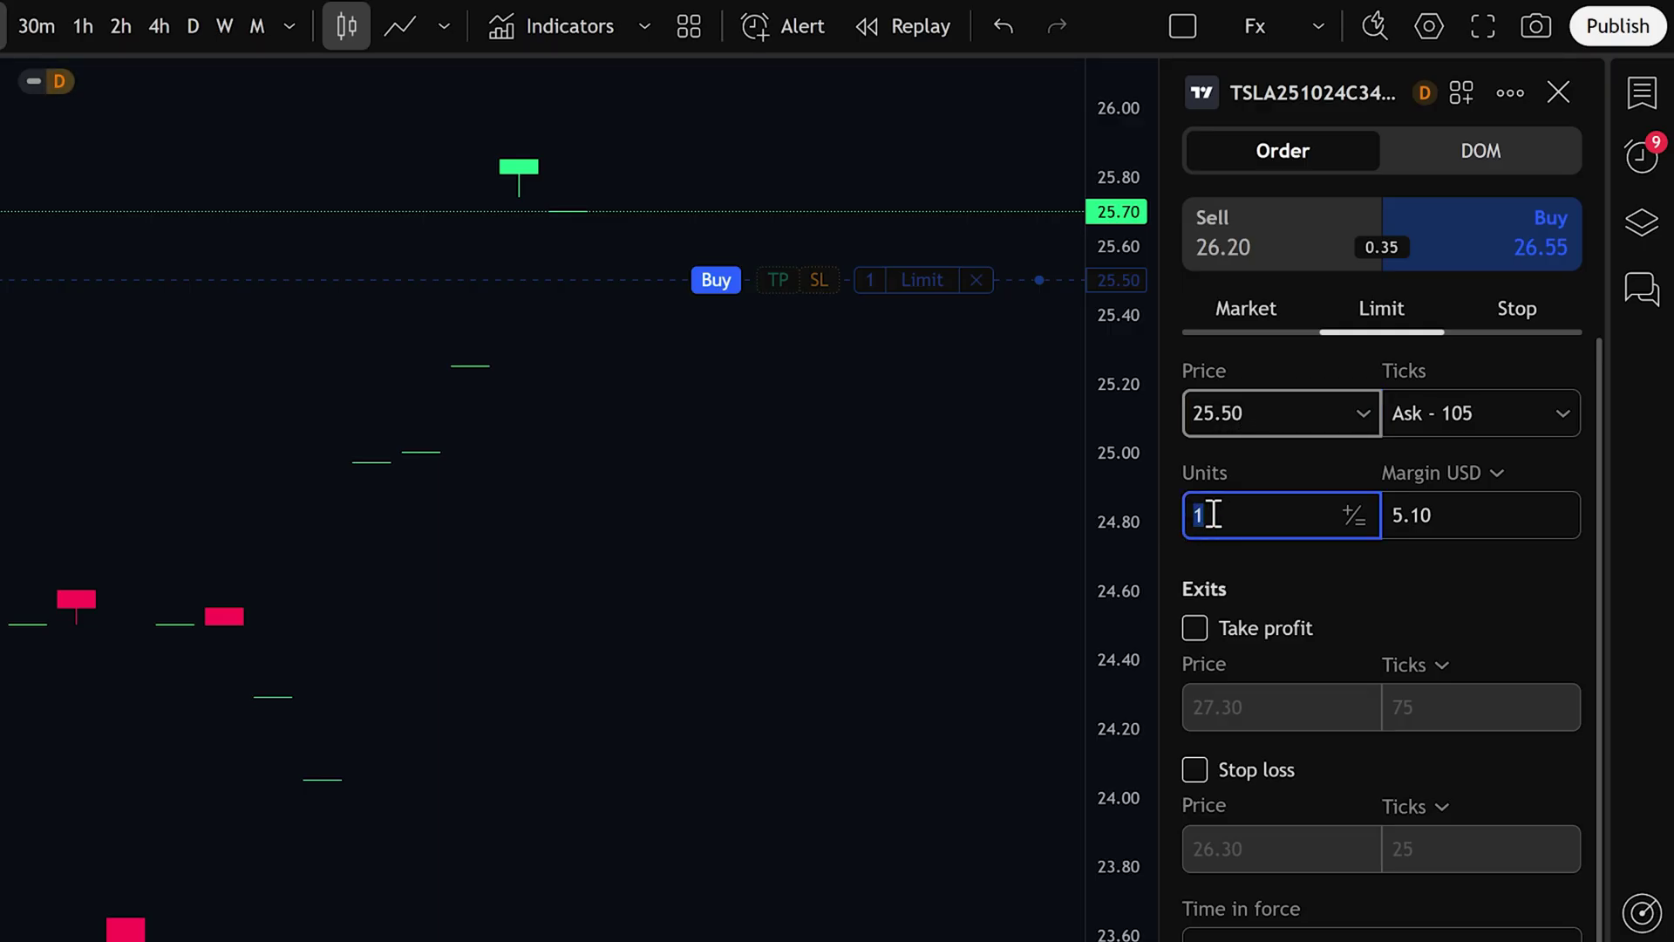
text(2)
Set the order's time in force to Day, briefly trying Week.
scroll(1316, 602, down, 2)
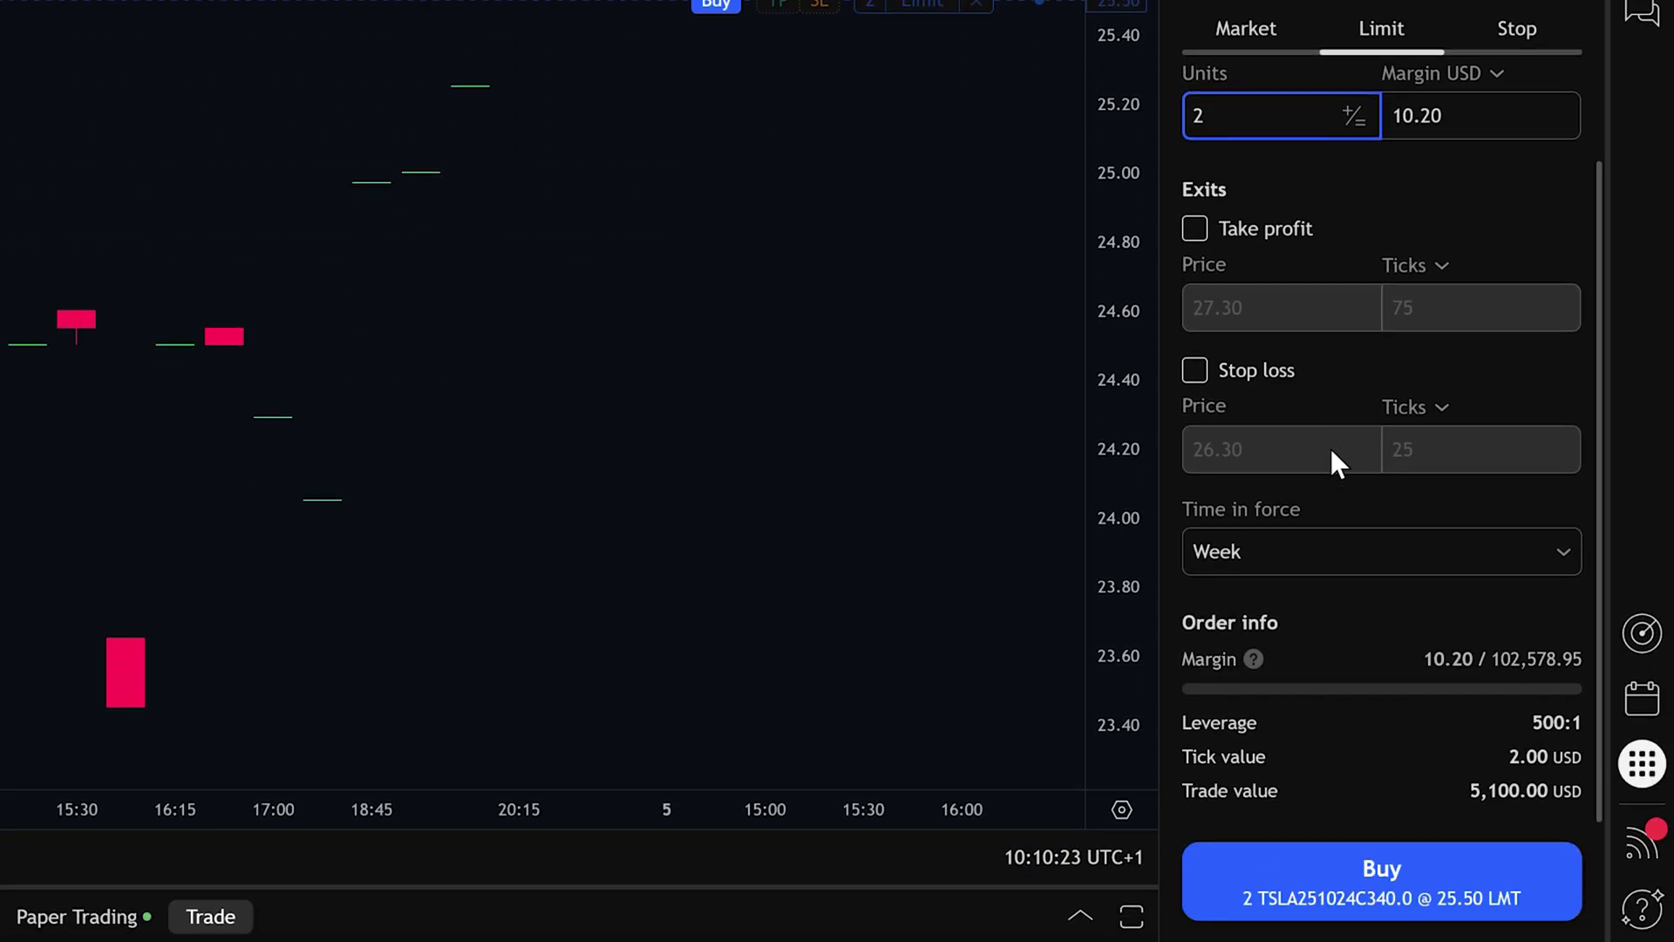
click(1273, 831)
click(1219, 609)
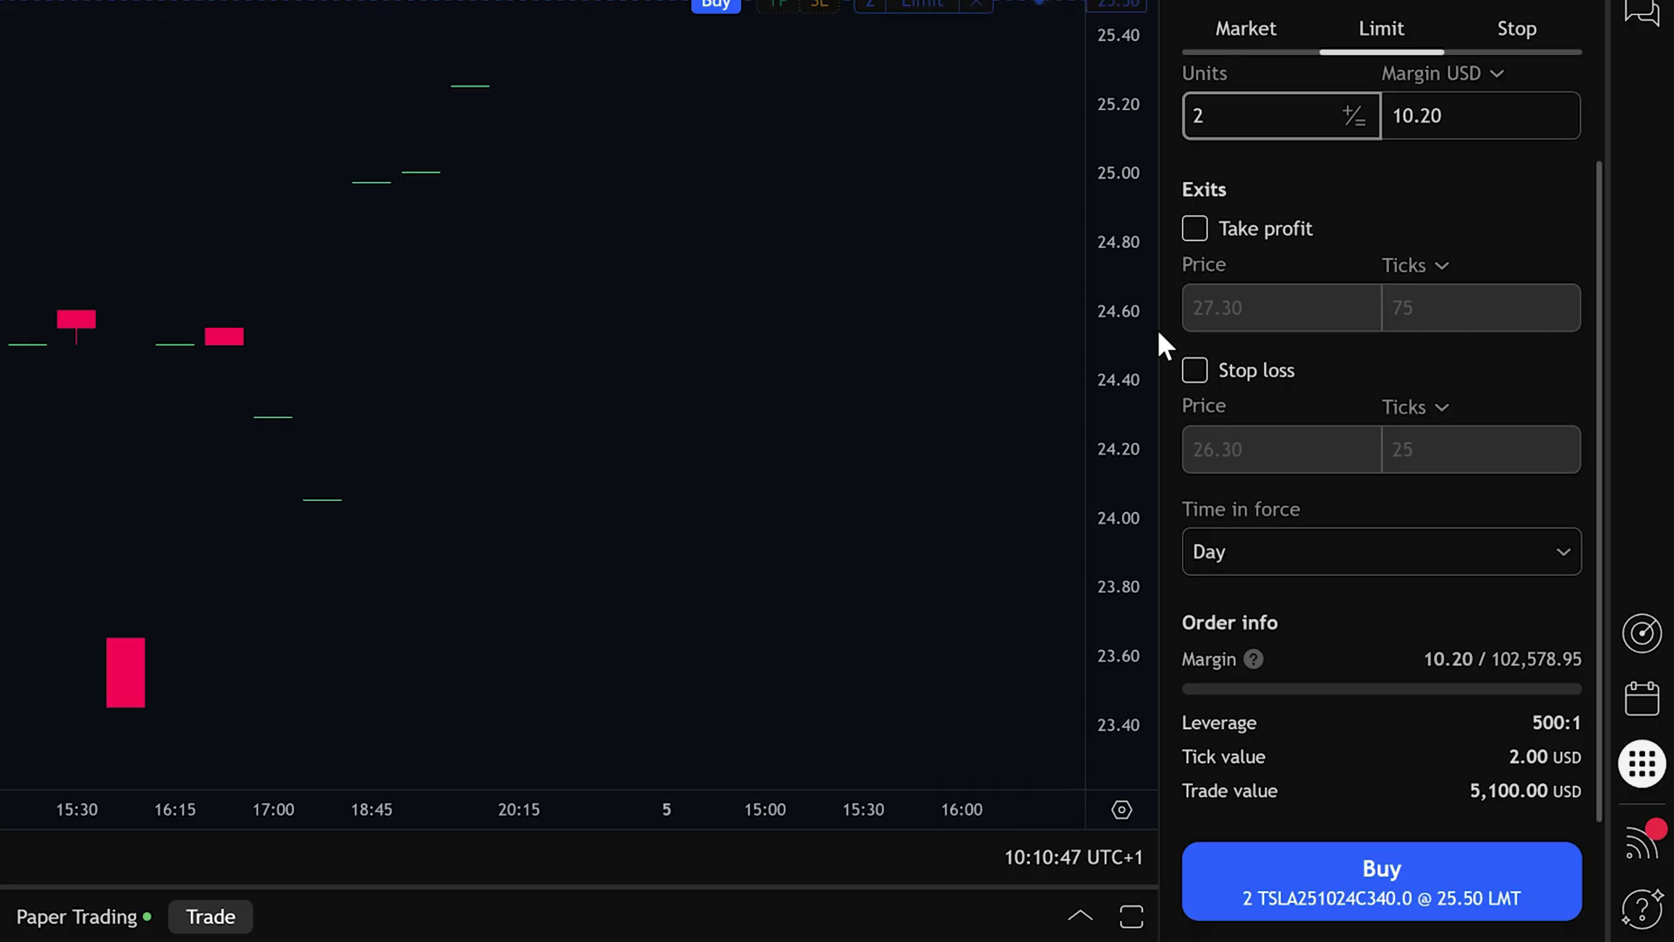
click(1210, 570)
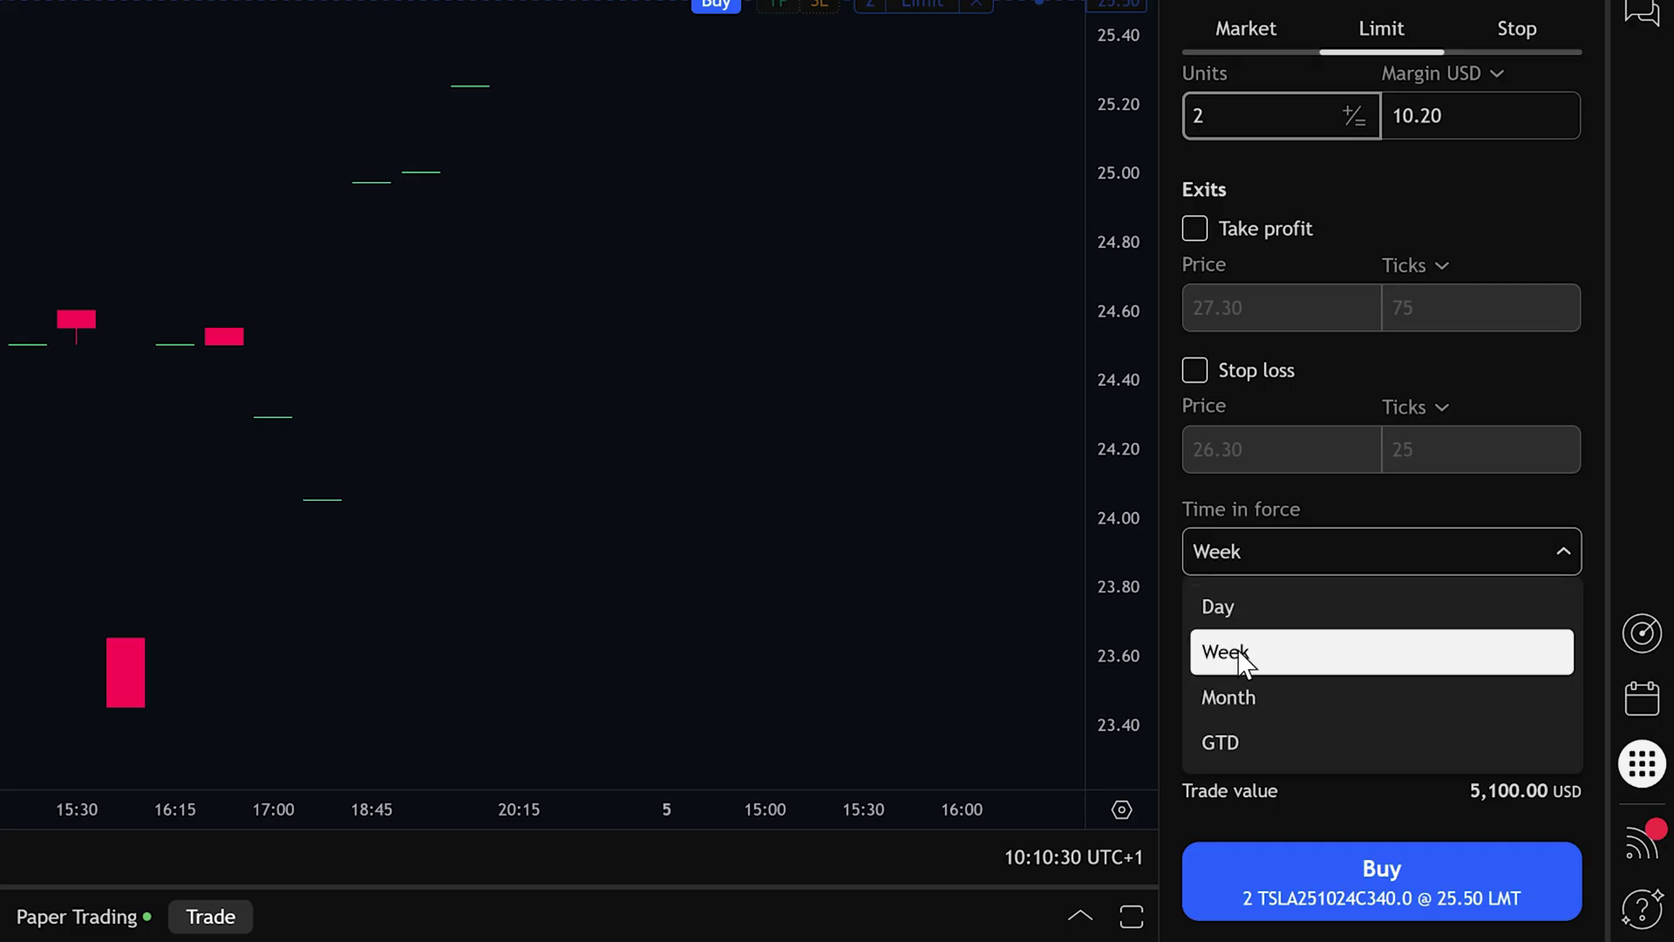
click(1243, 660)
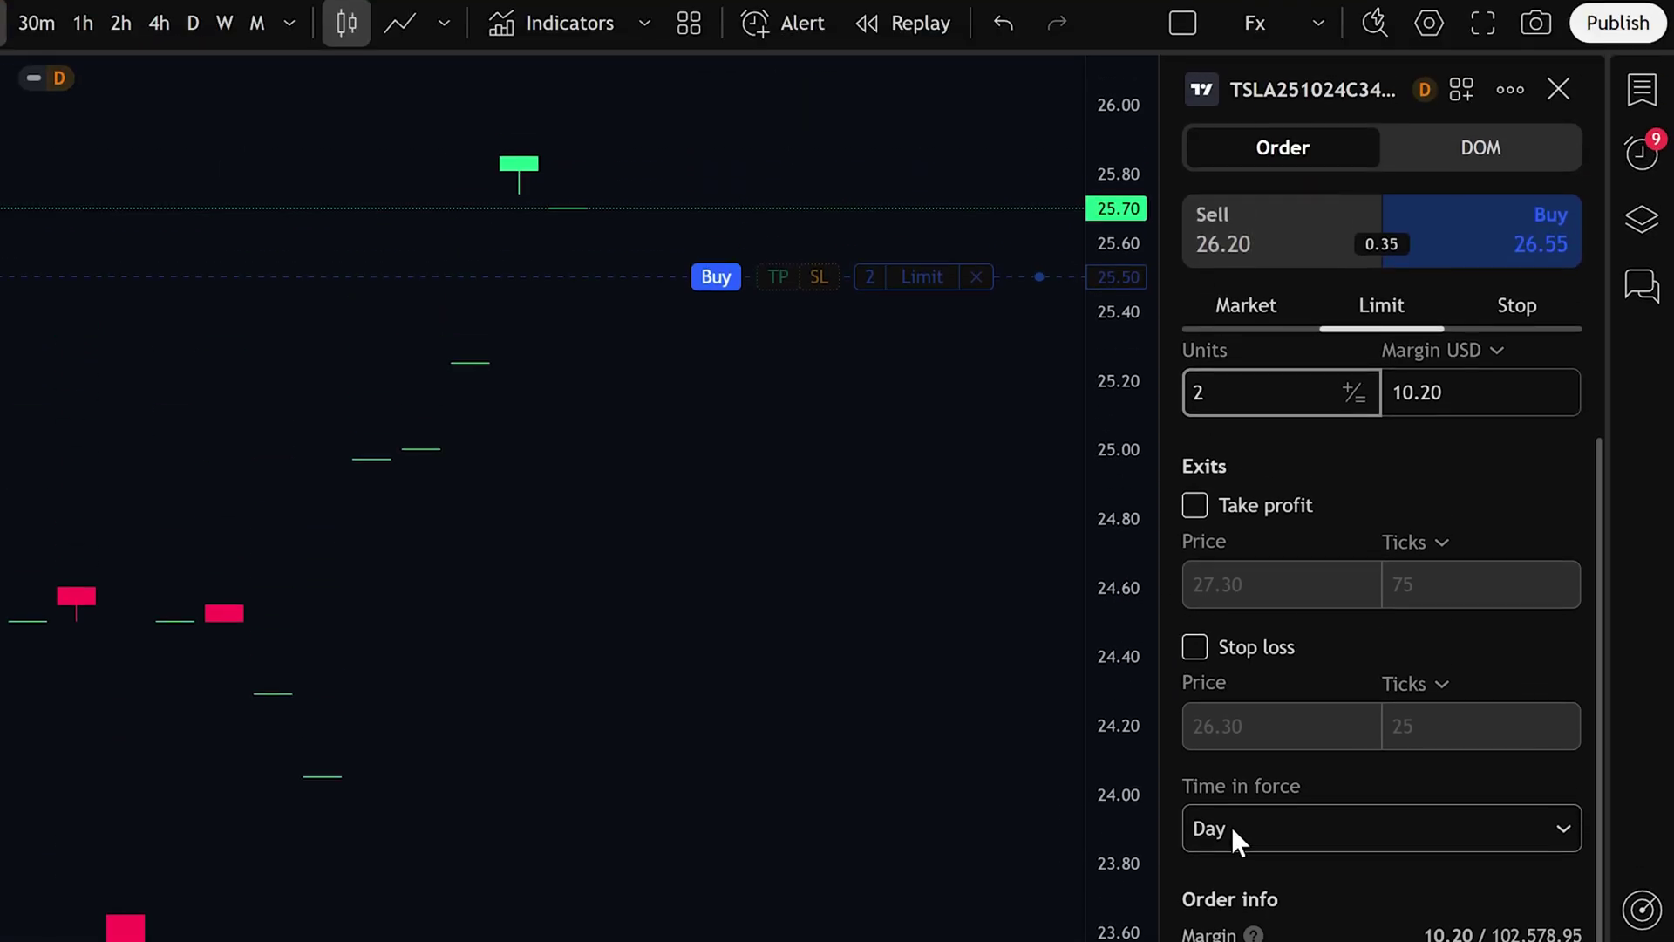
scroll(1247, 506, up, 2)
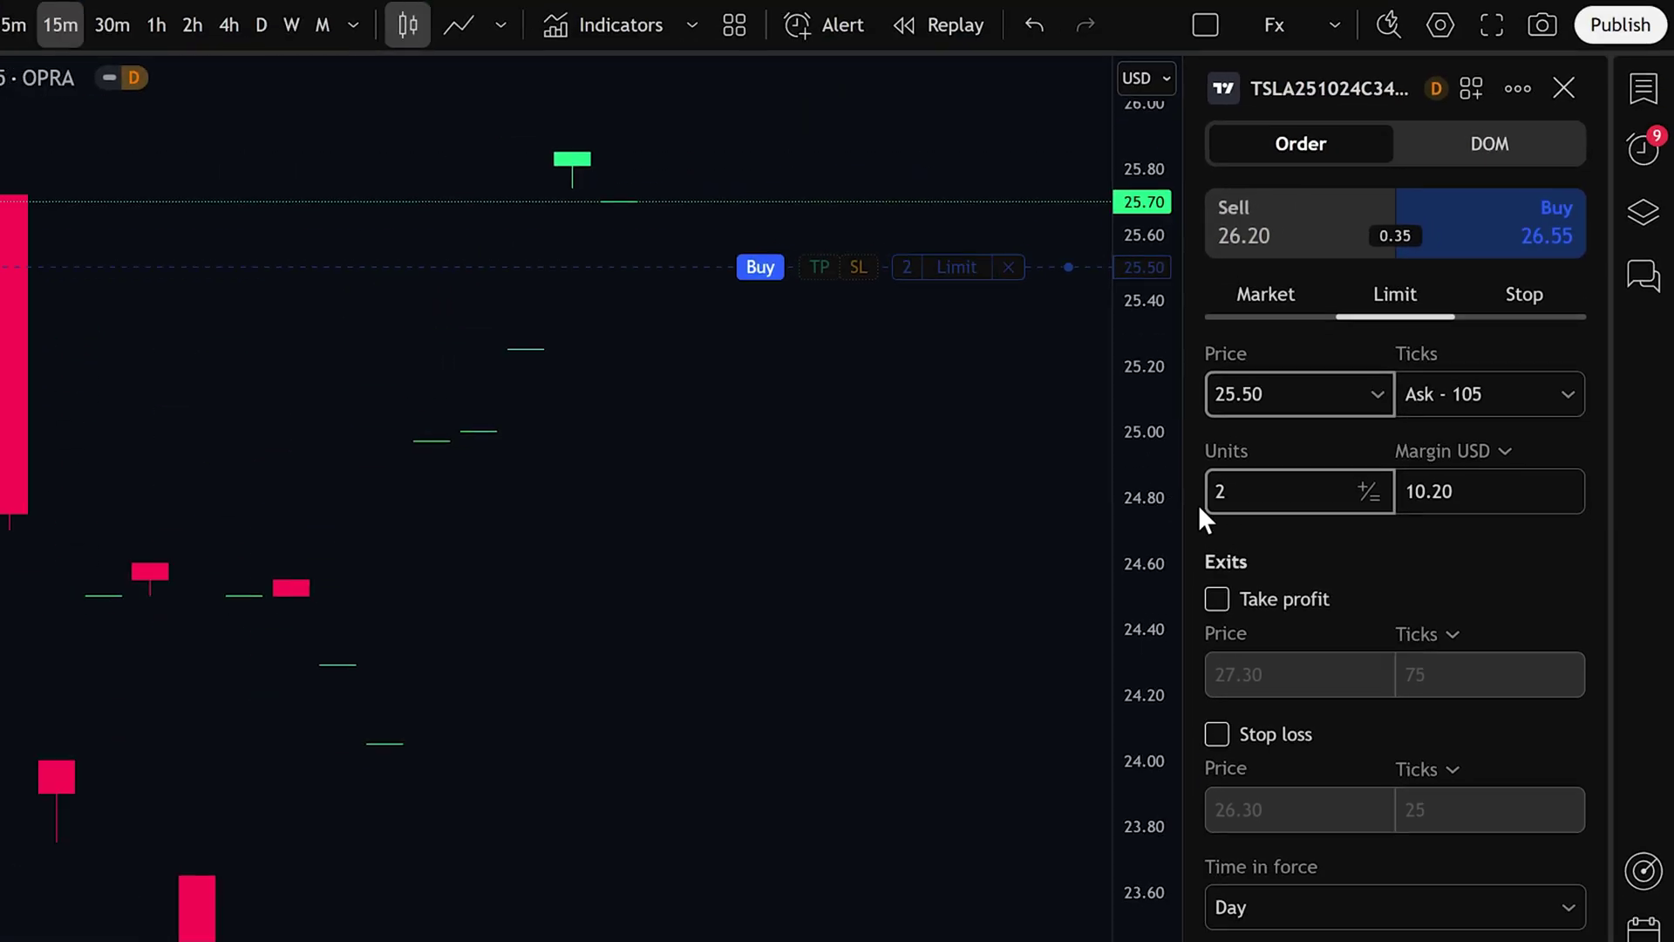
Submit the 2-contract TSLA 340 call buy limit at 25.50 and confirm exits at 26.55 TP and 24.34 SL.
click(1238, 514)
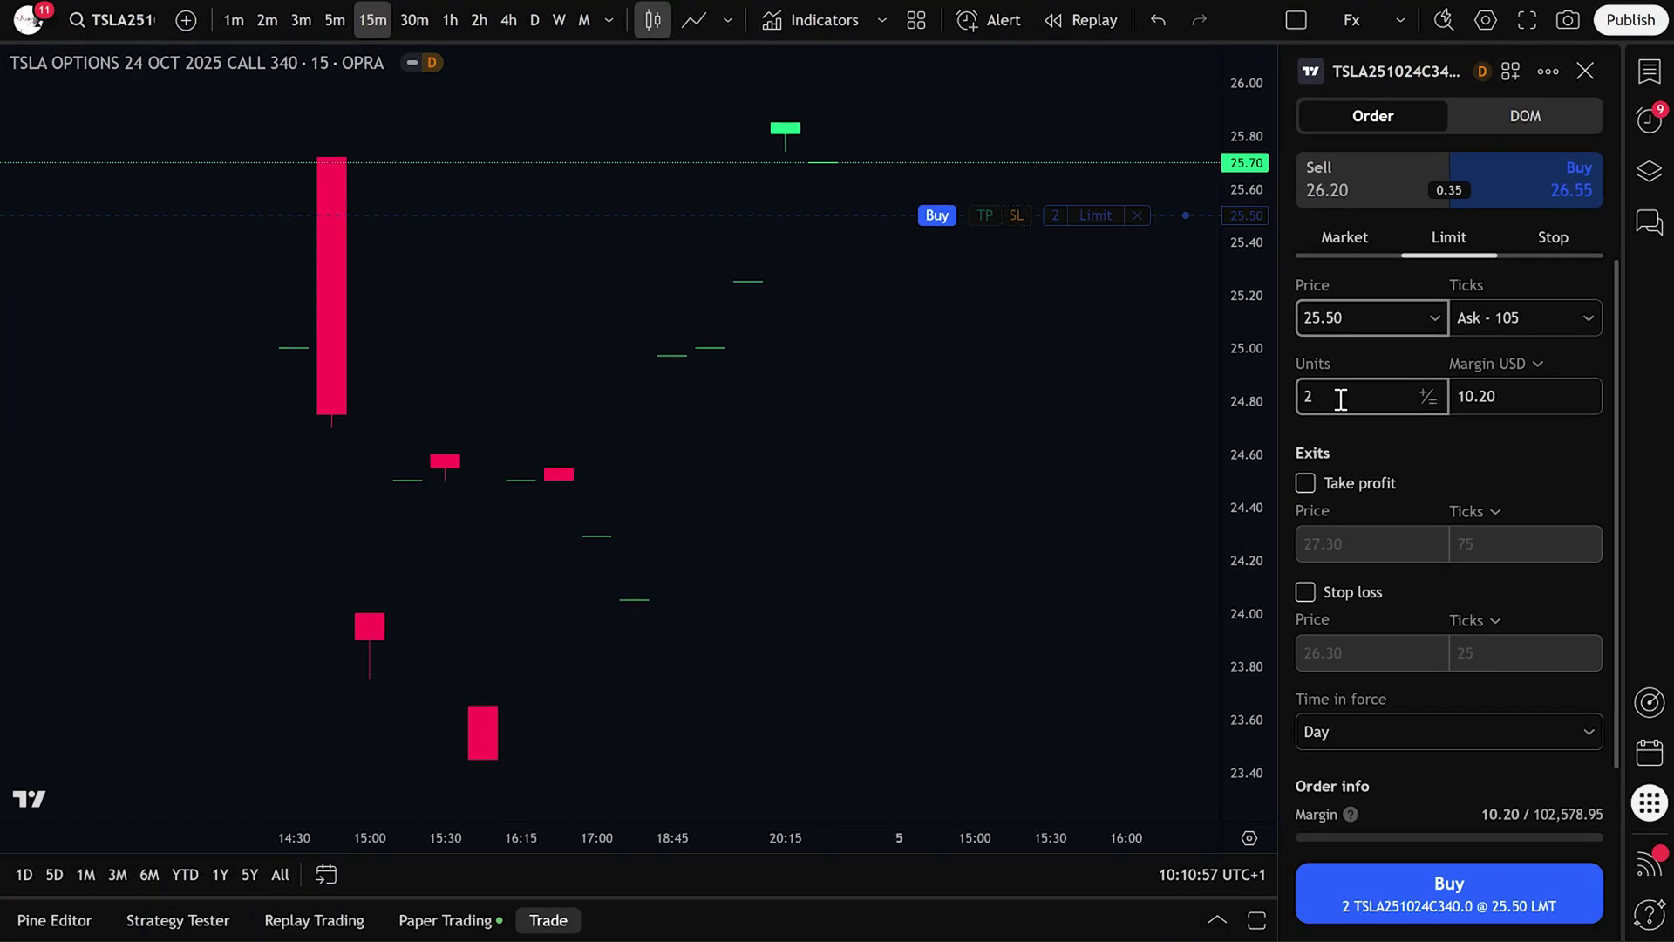
click(1446, 903)
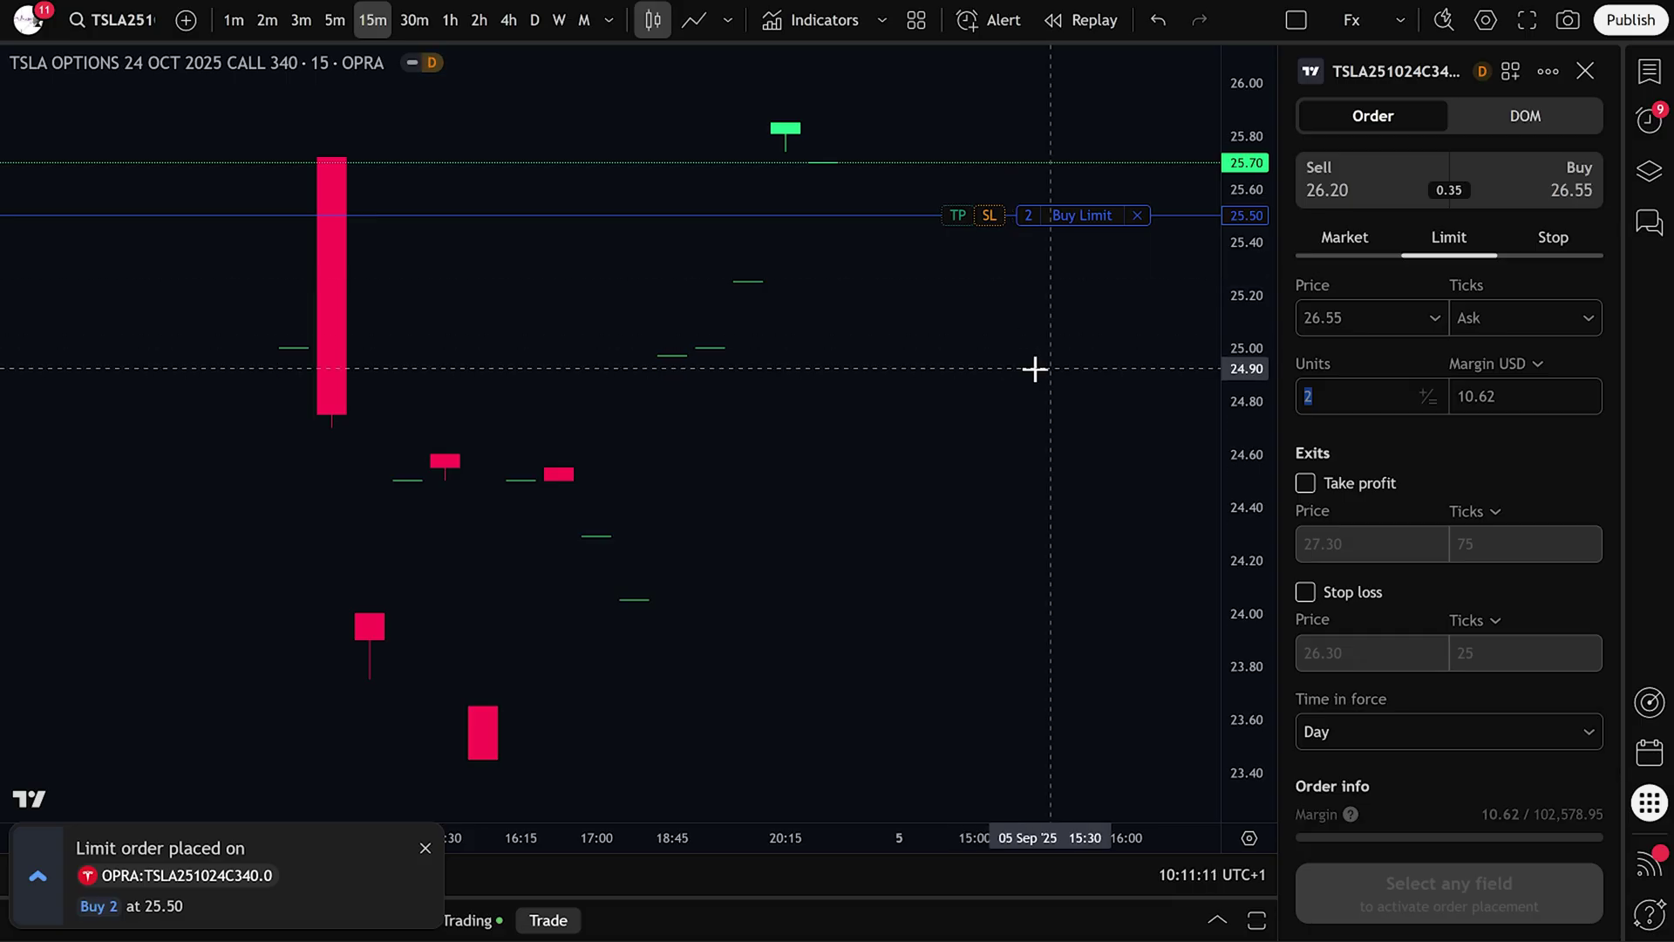
drag(1255, 314, 1211, 404)
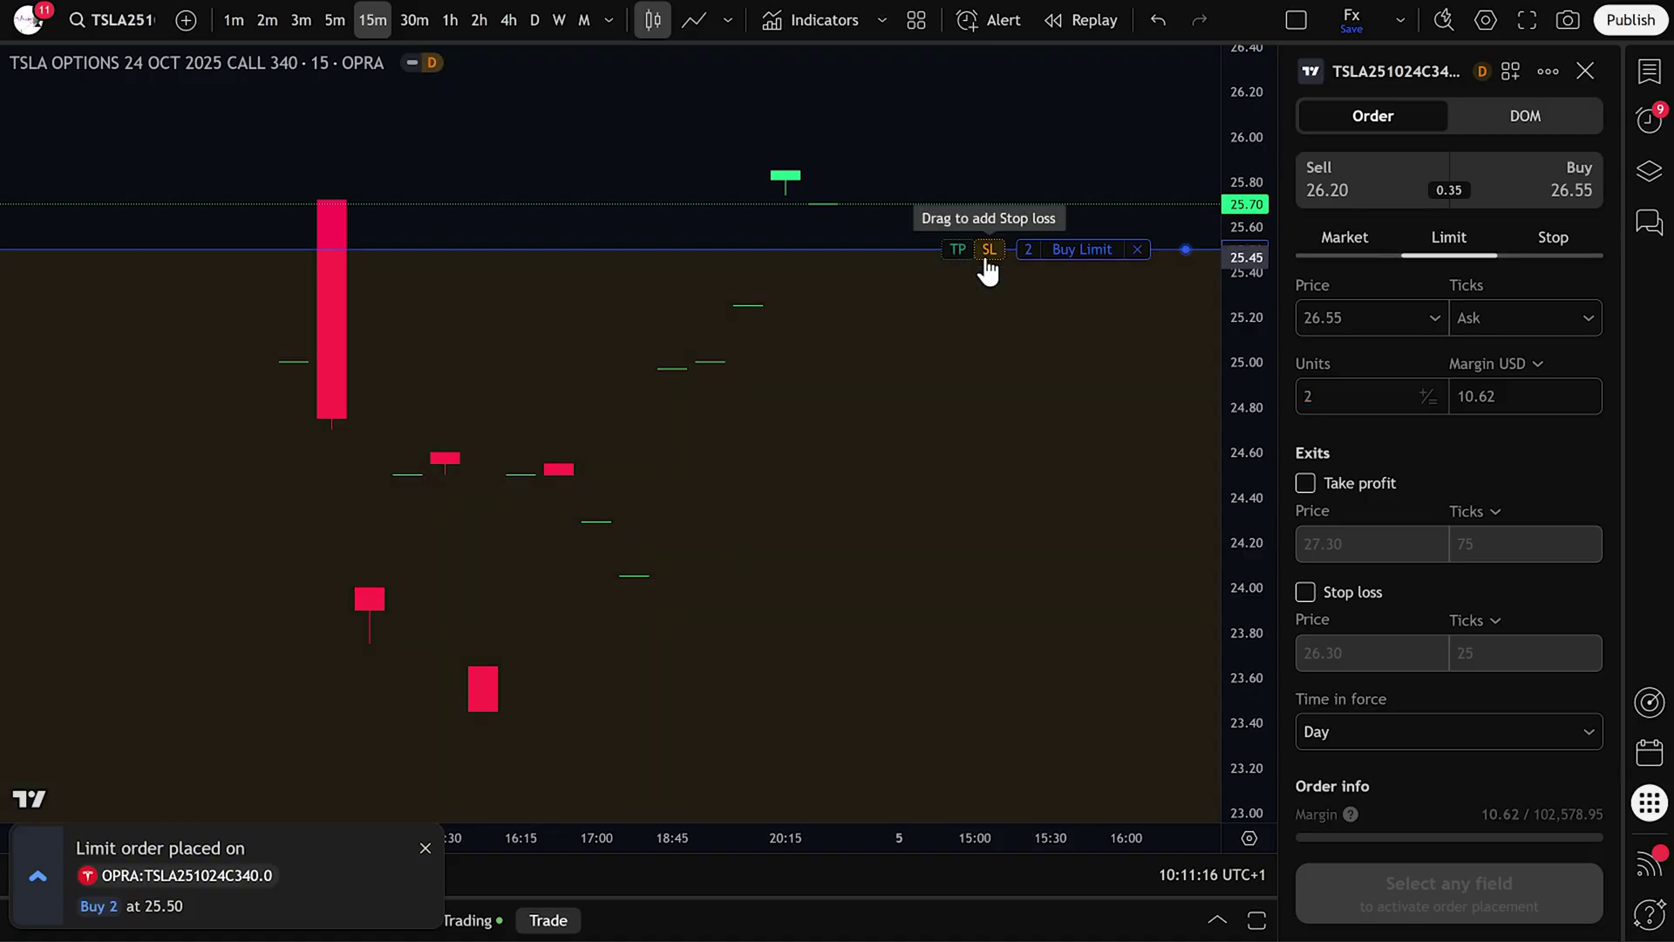
mouse_move(987, 255)
mouse_down()
mouse_move(991, 463)
mouse_move(1009, 512)
mouse_up()
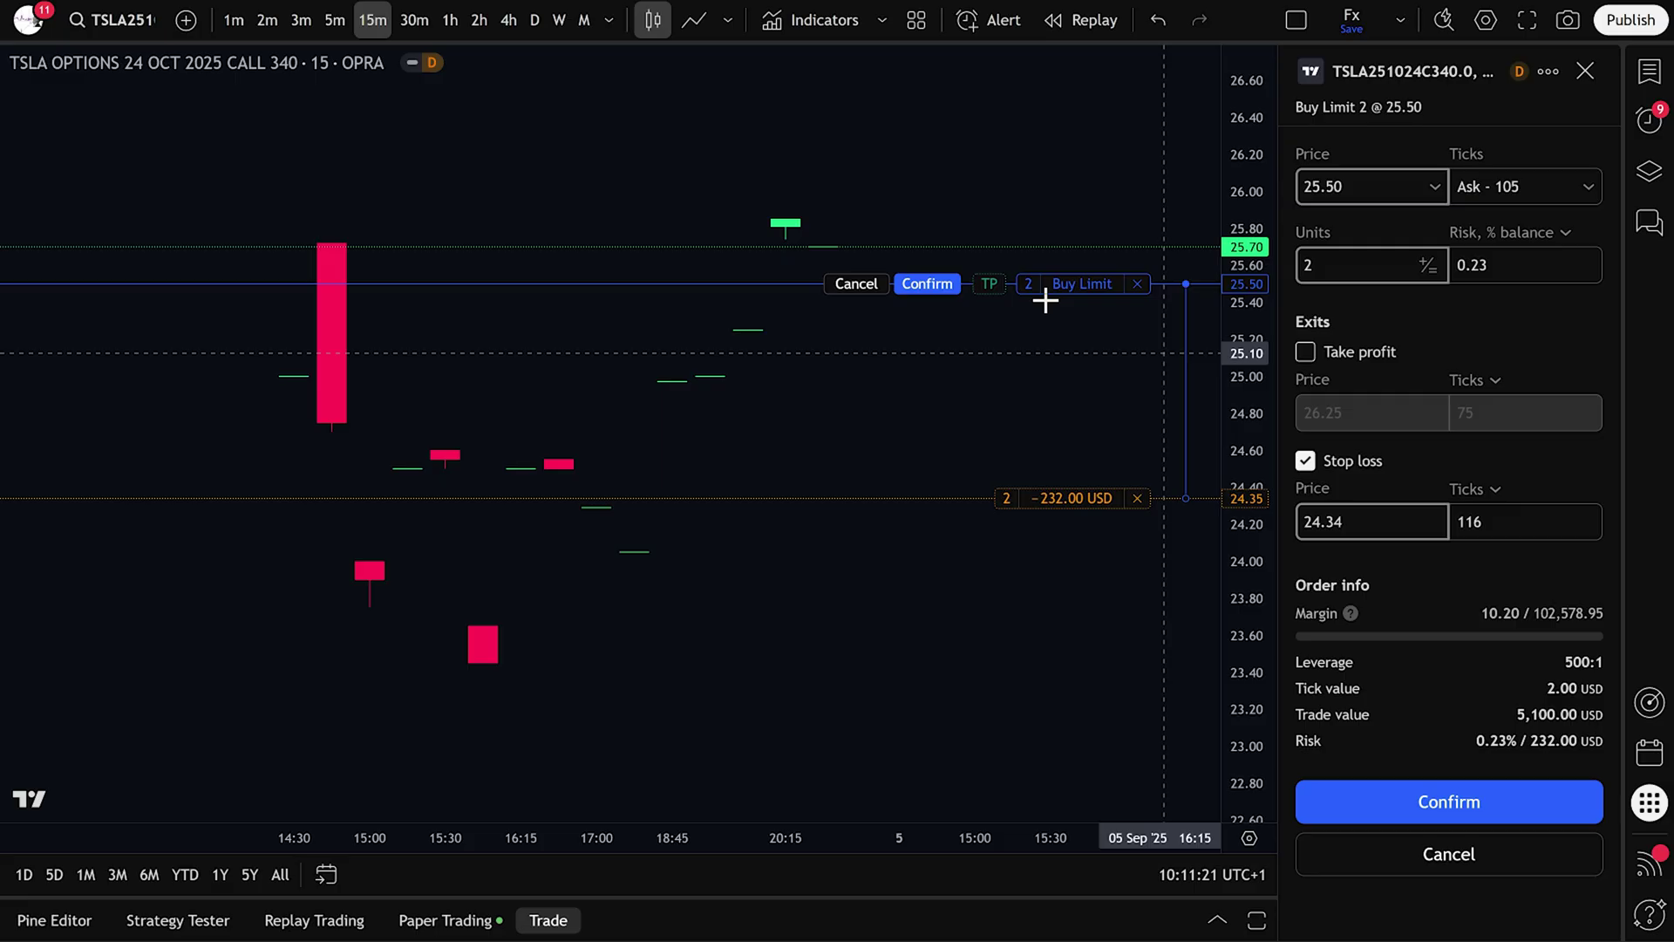
mouse_move(991, 286)
mouse_down()
mouse_move(1000, 146)
mouse_move(960, 103)
mouse_up()
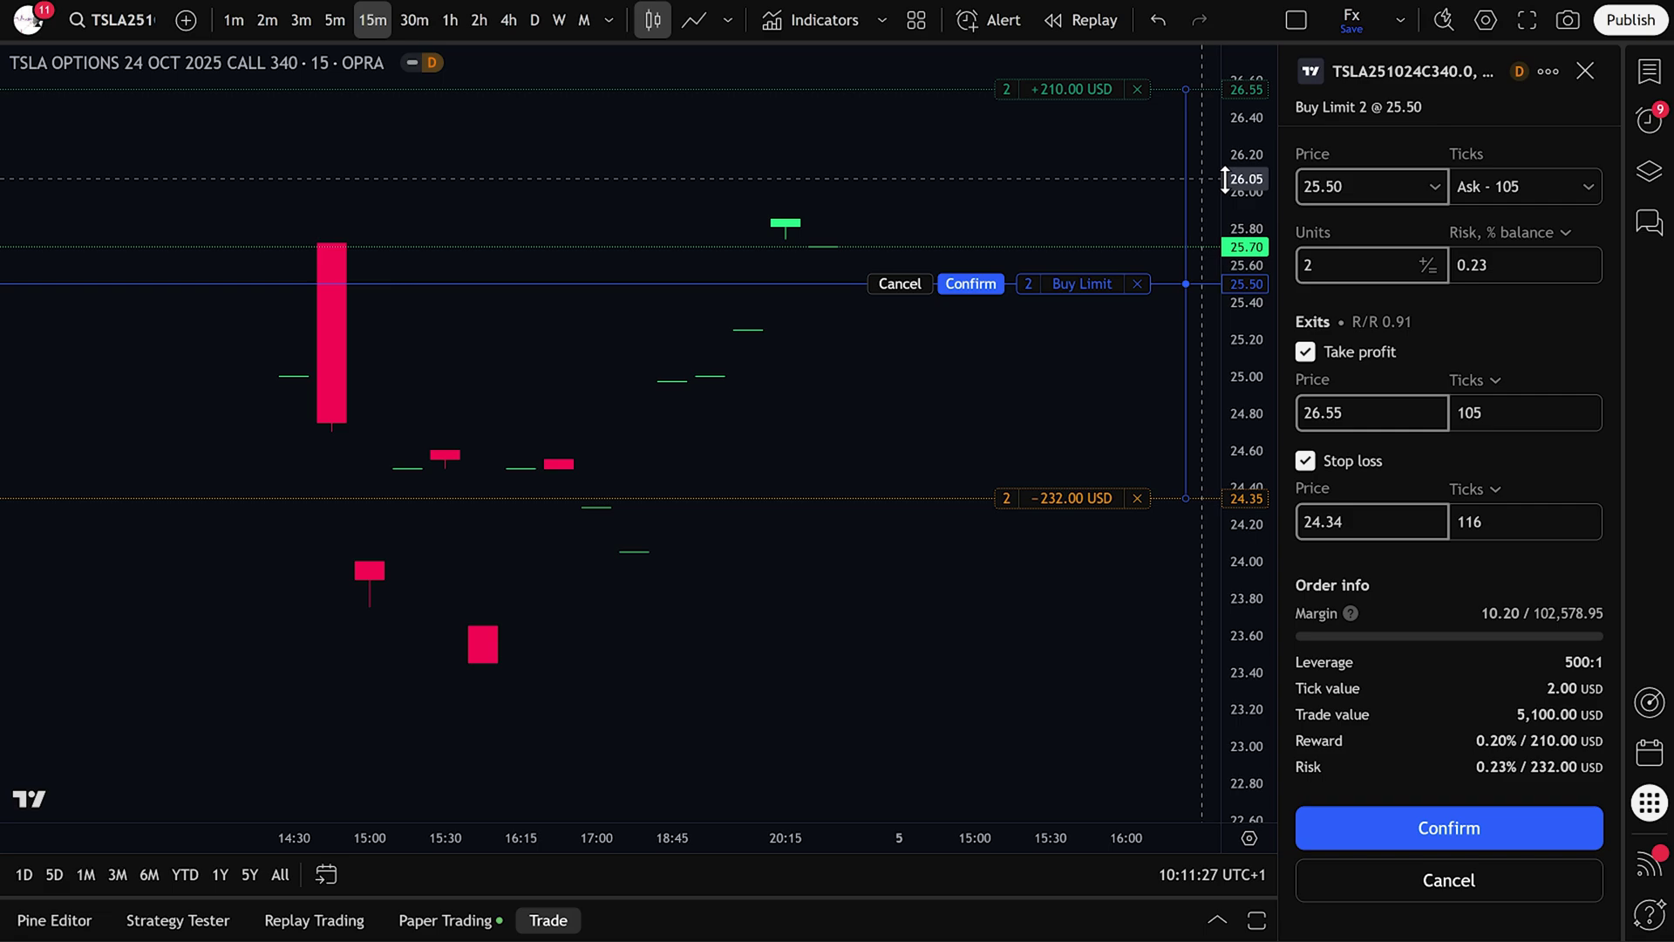
drag(1225, 179, 1239, 310)
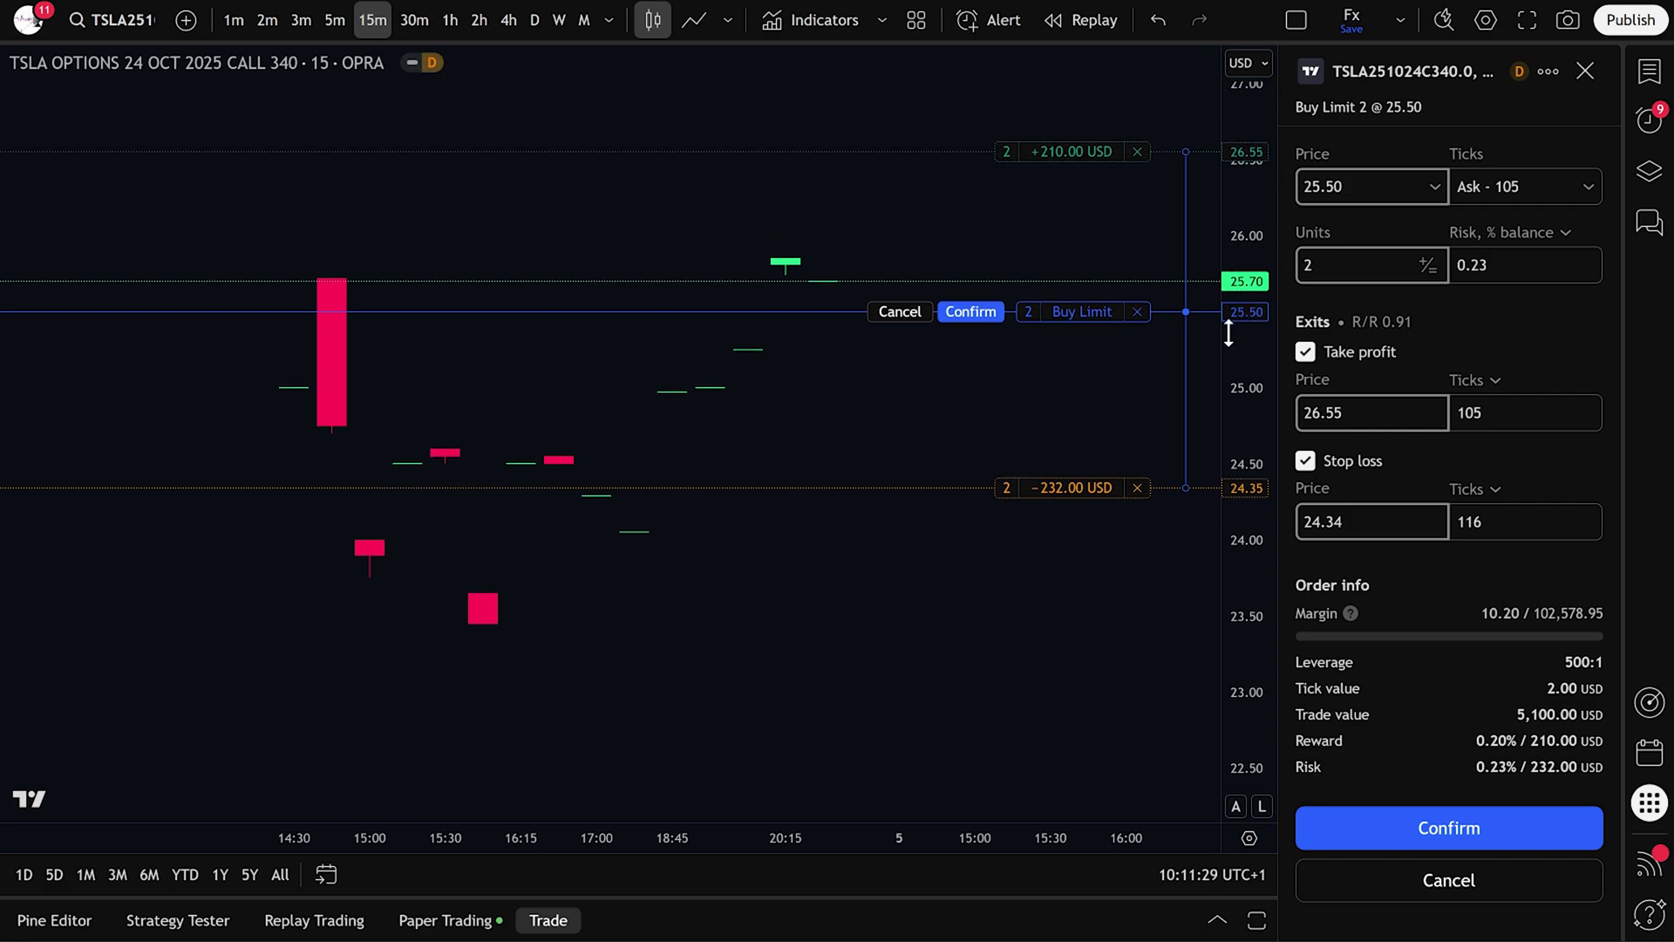
click(970, 313)
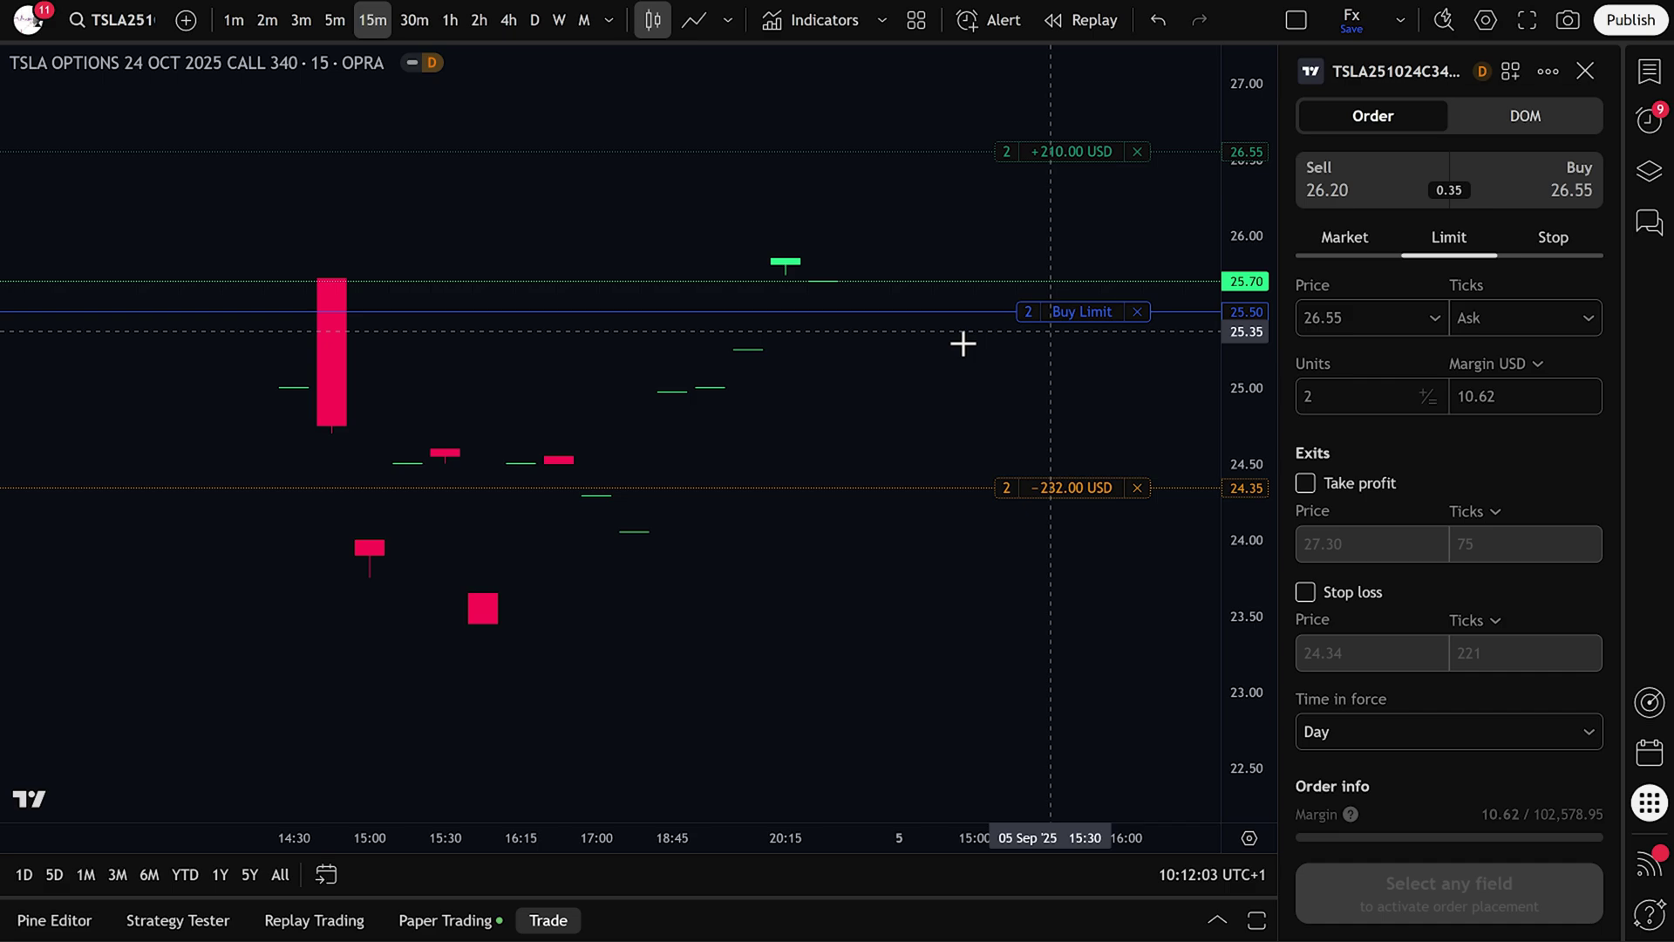
Zoom out and pan the chart to reposition the candles around the order lines.
scroll(977, 426, down, 2)
drag(1003, 426, 863, 493)
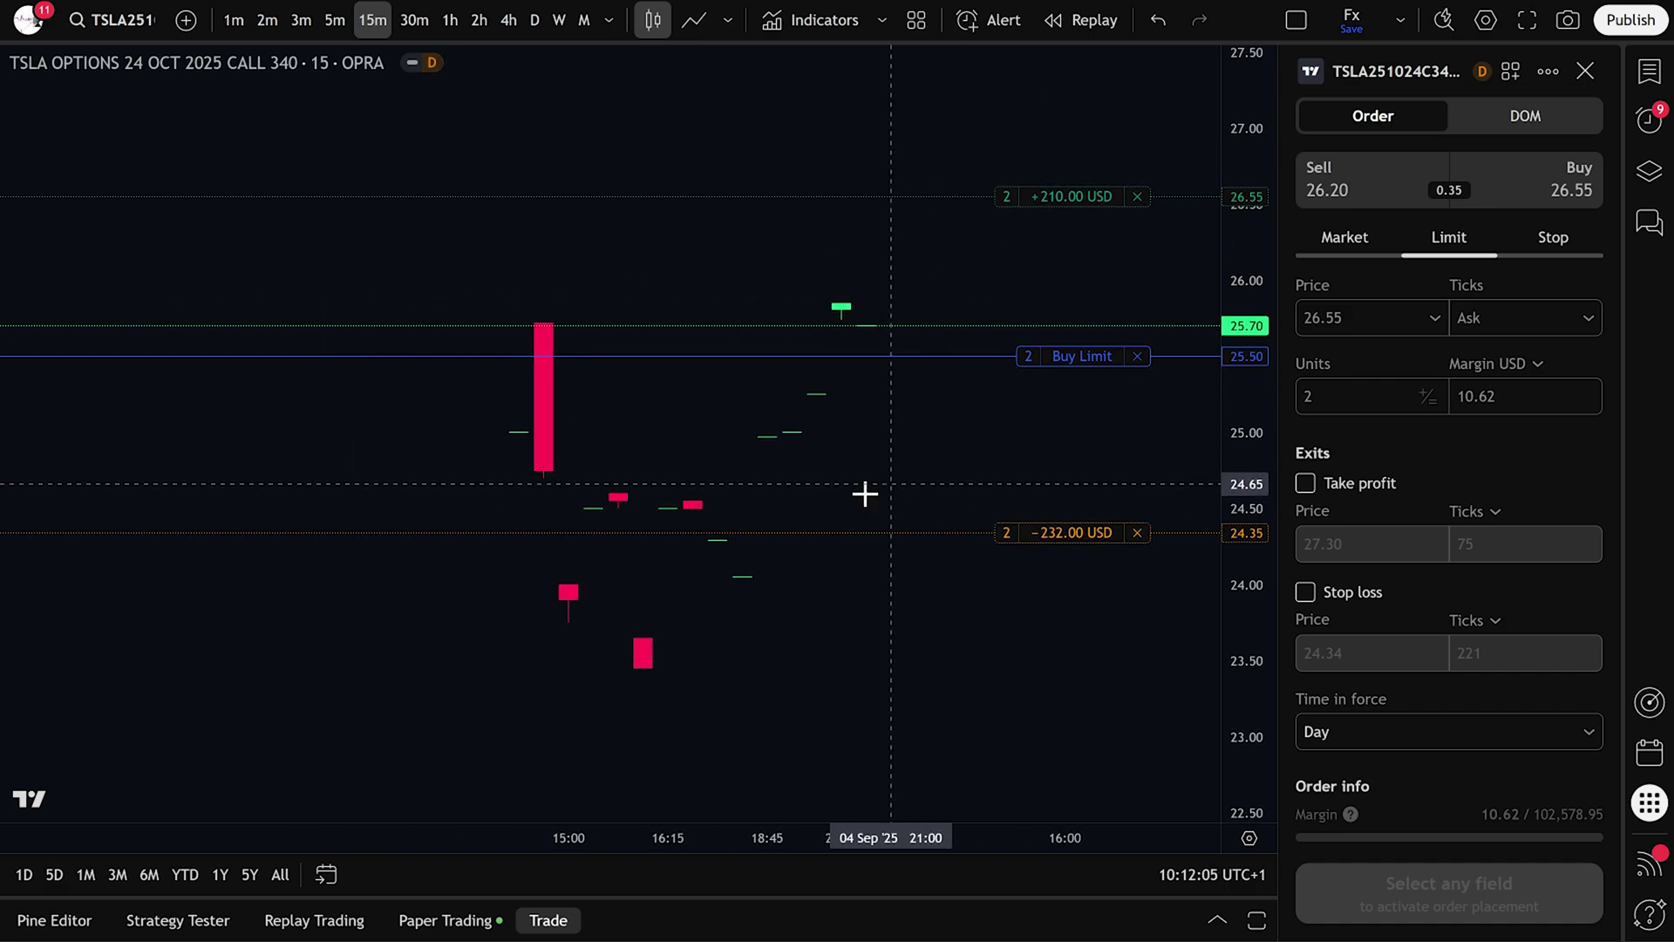
Review the orders in the Paper Trading panel's Orders list, then collapse the panel.
click(445, 920)
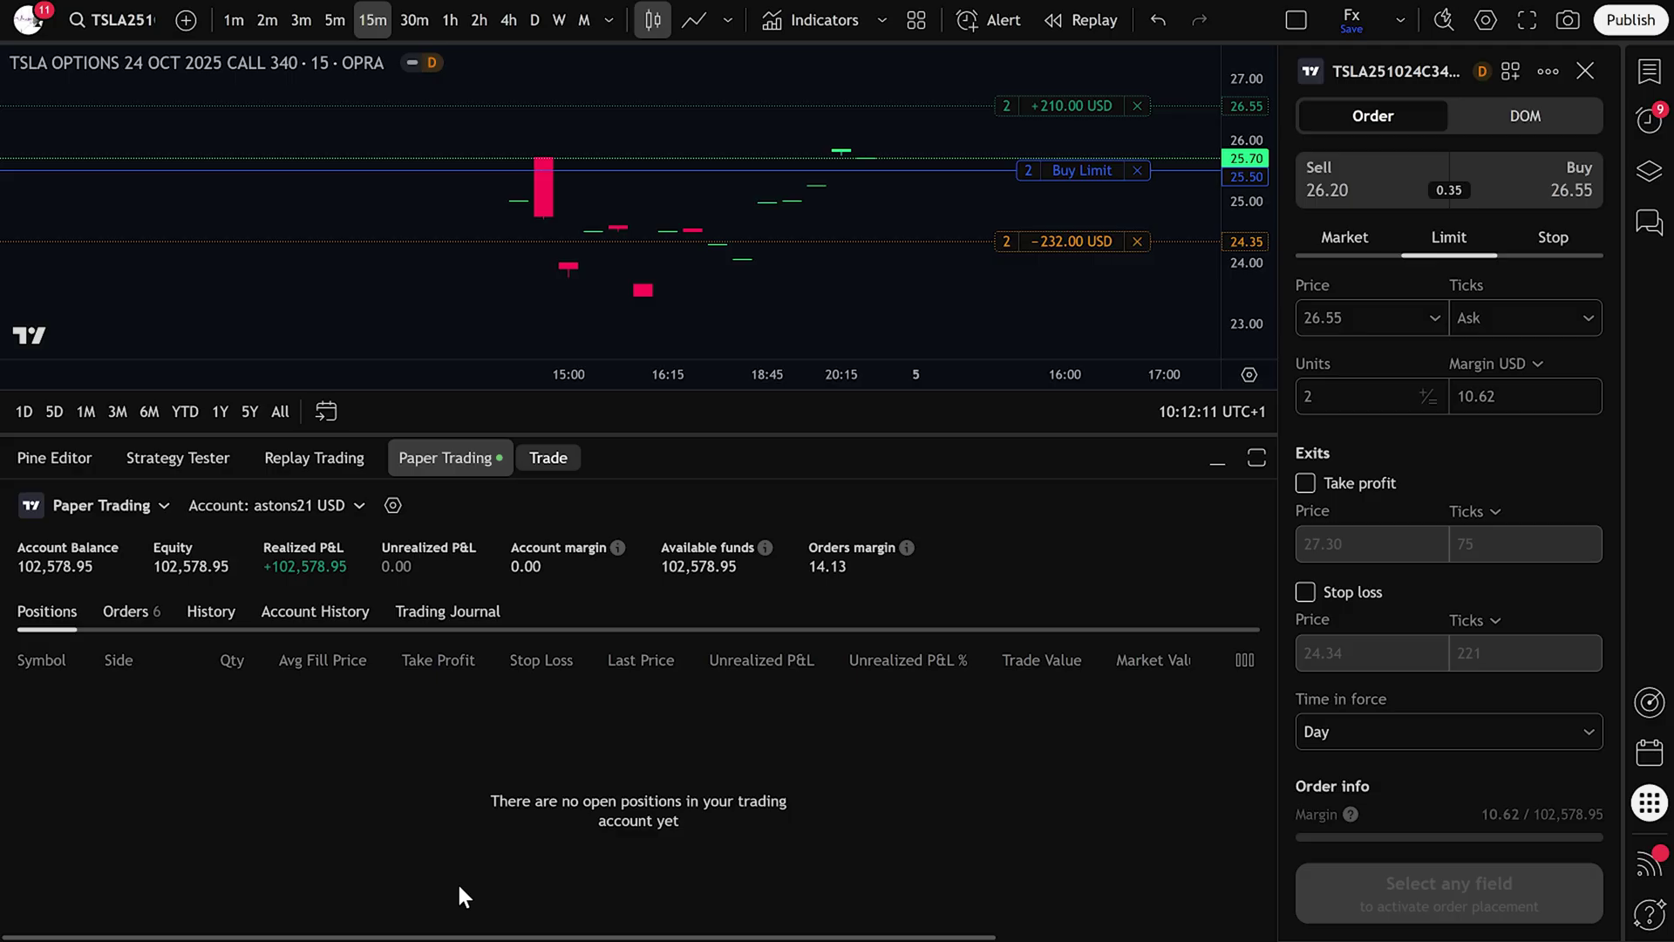
click(135, 614)
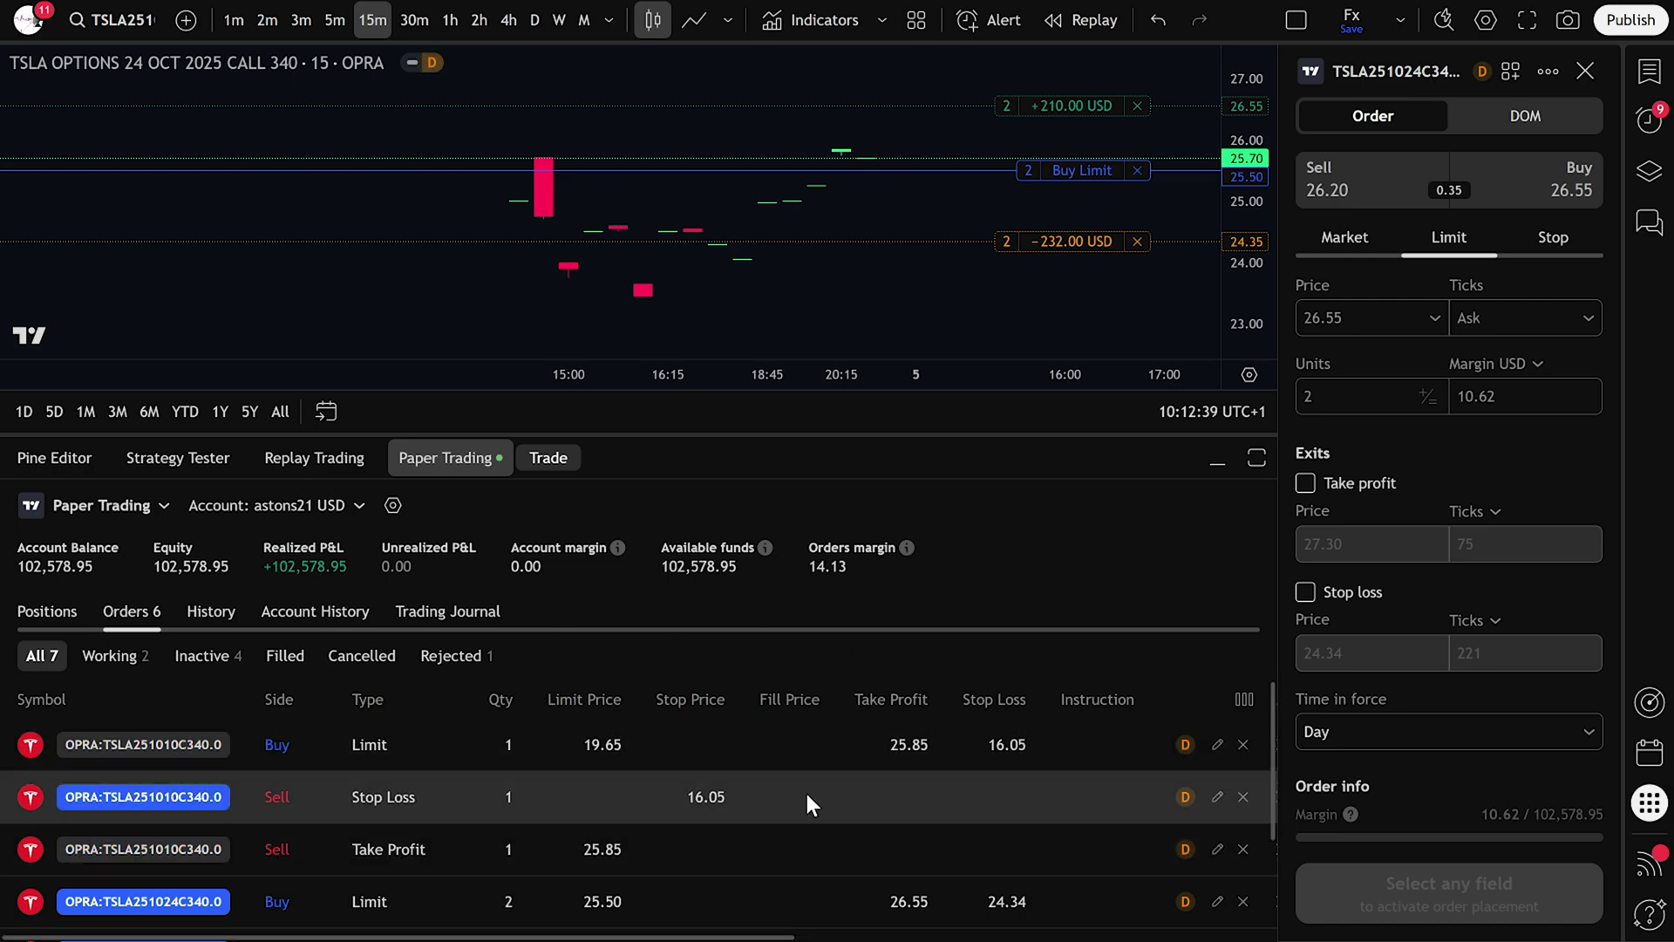
click(1210, 468)
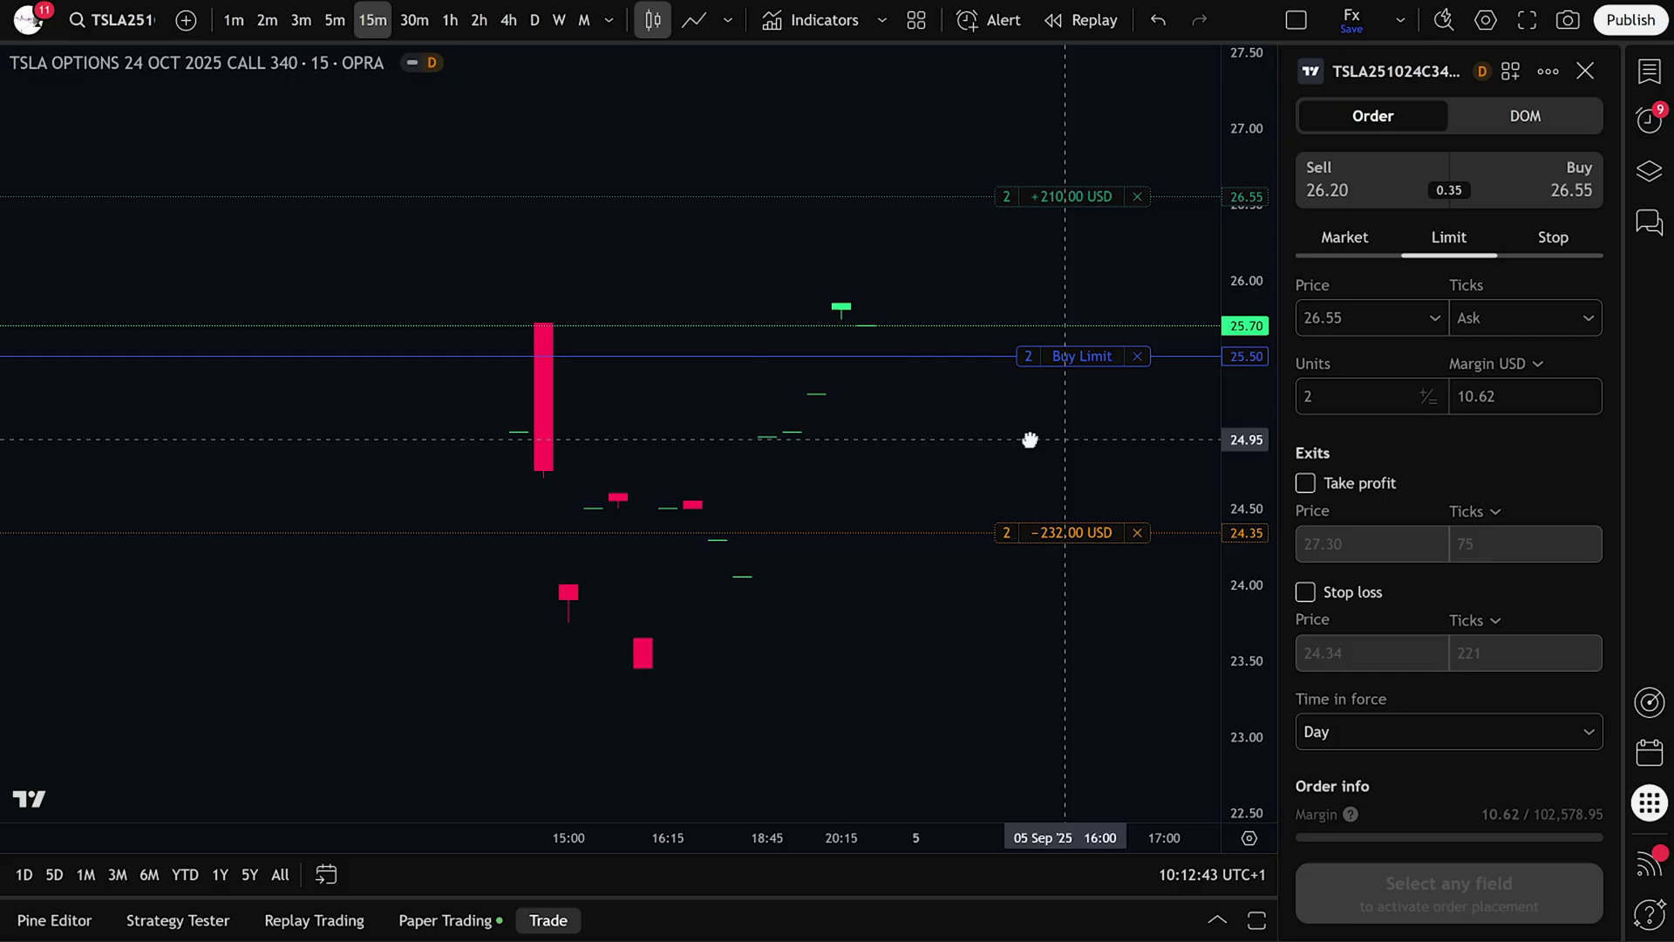
Add a price alert on the TSLA 340 call that triggers when price crosses 25.50.
drag(1030, 439, 907, 513)
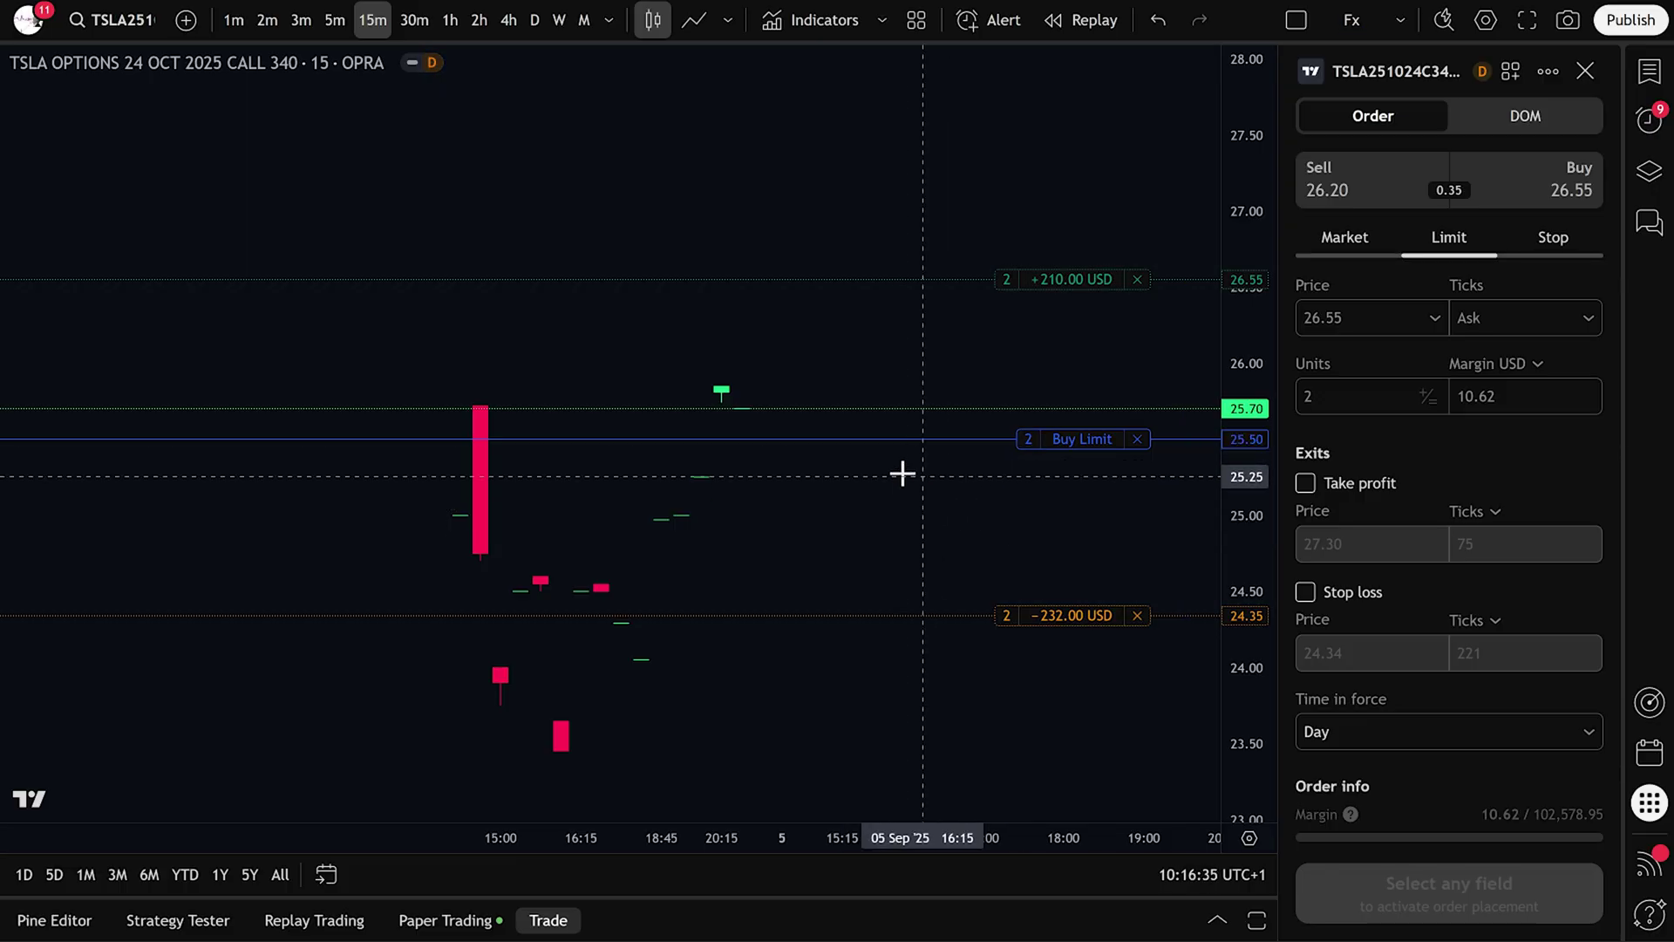
right_click(909, 429)
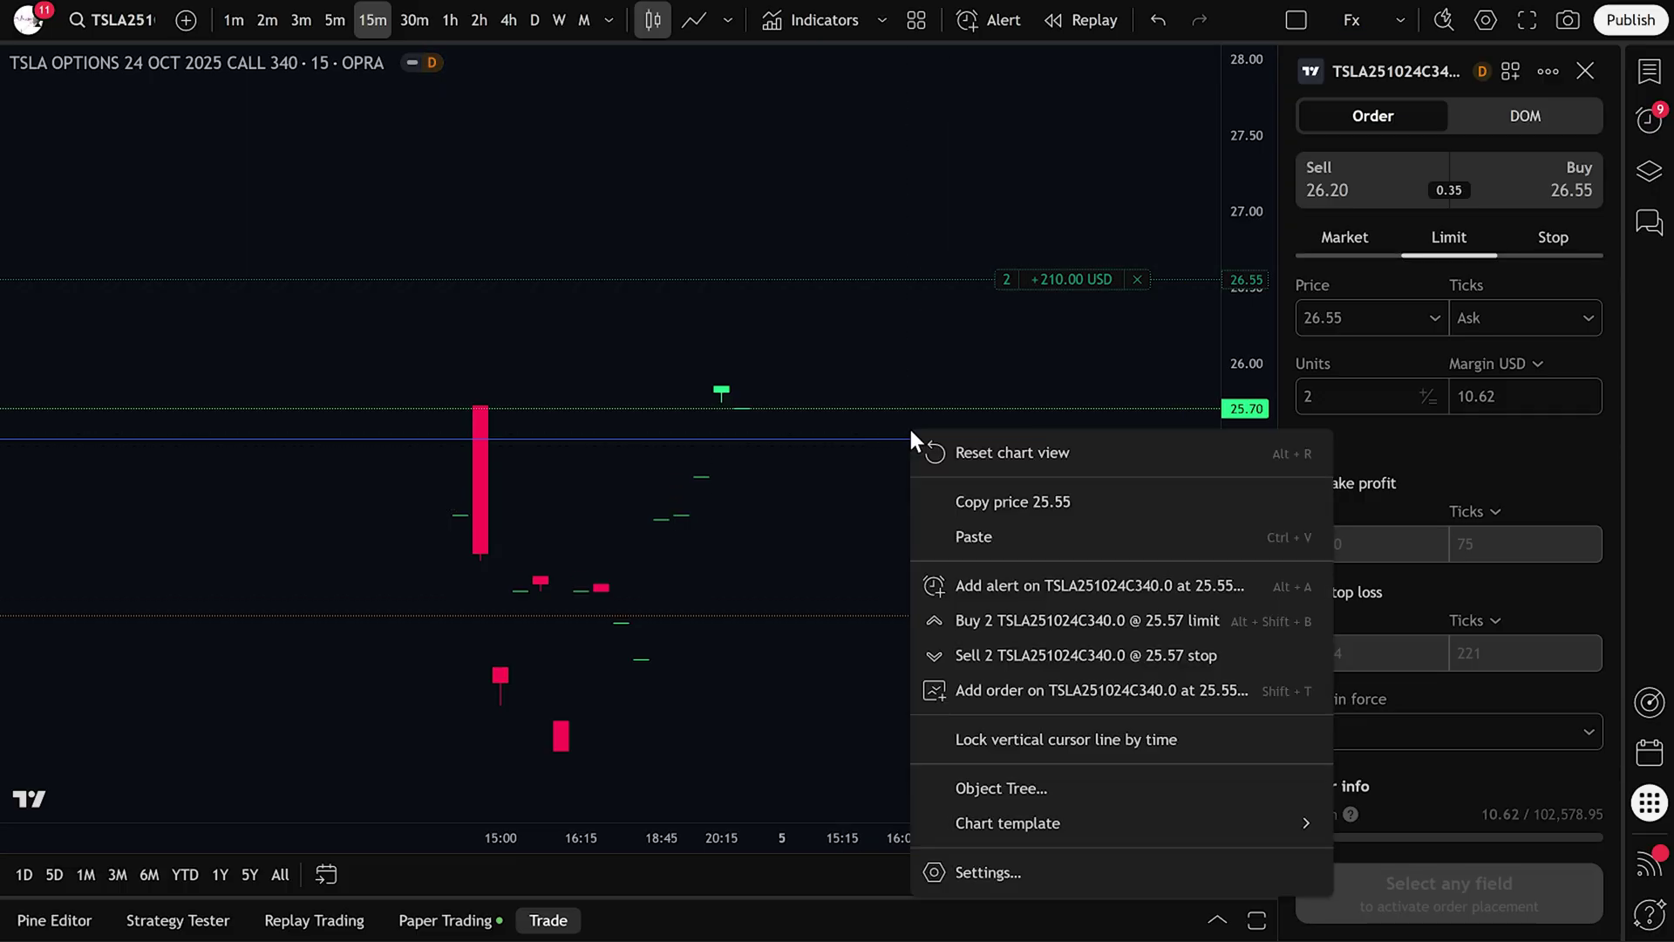
click(993, 582)
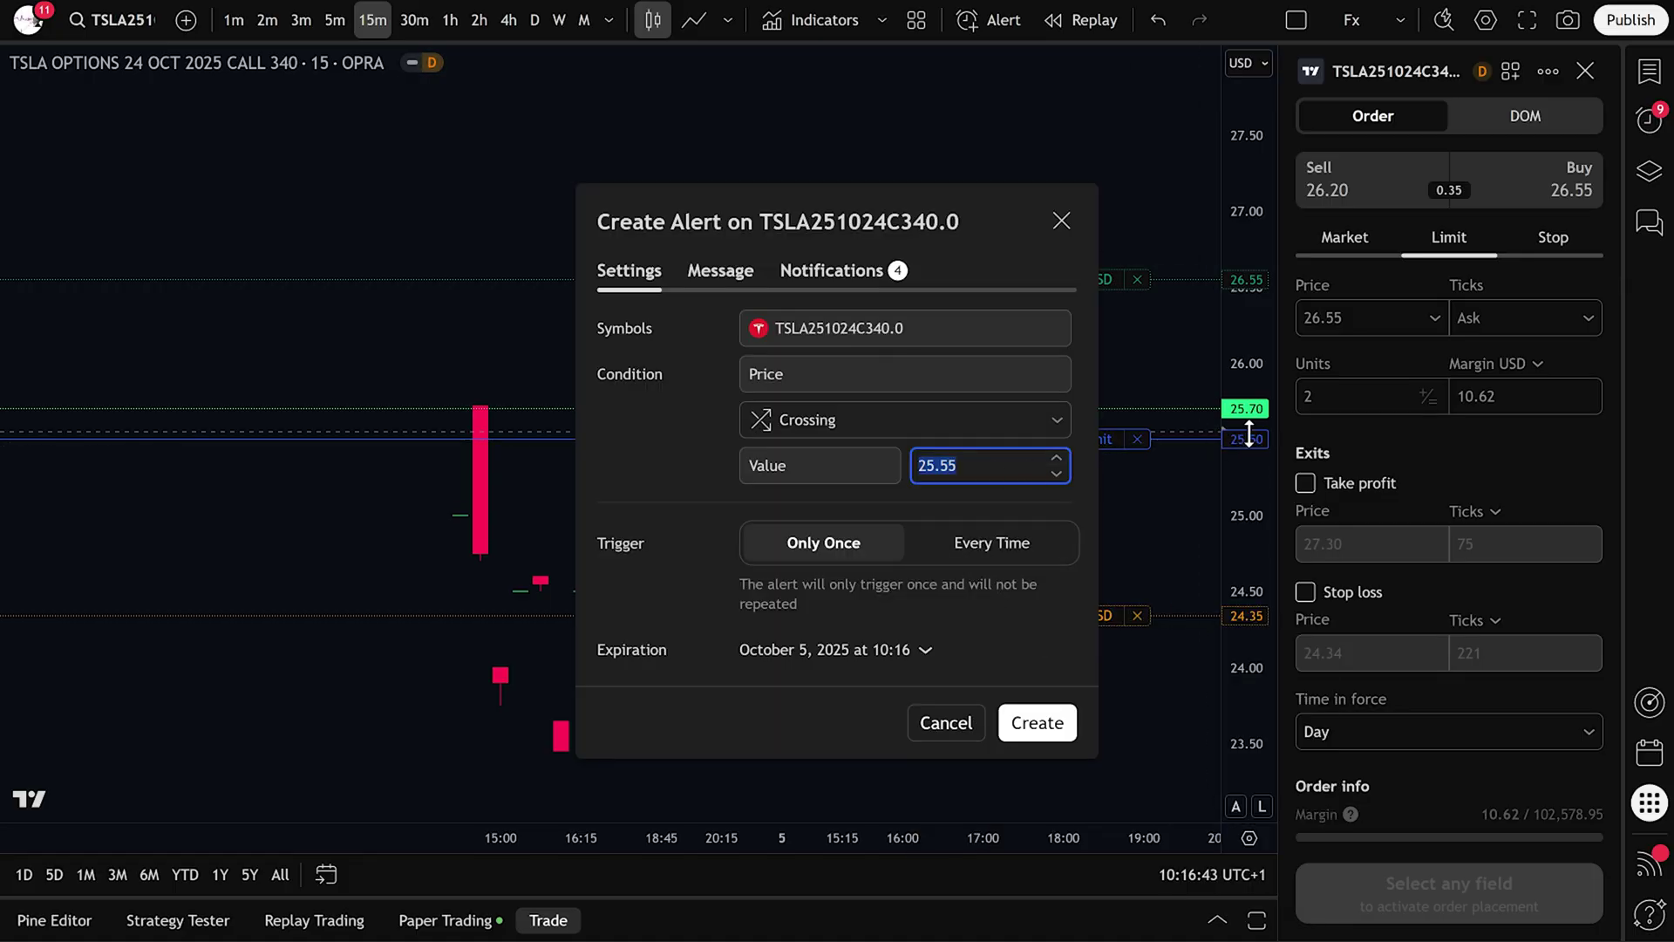
text(25)
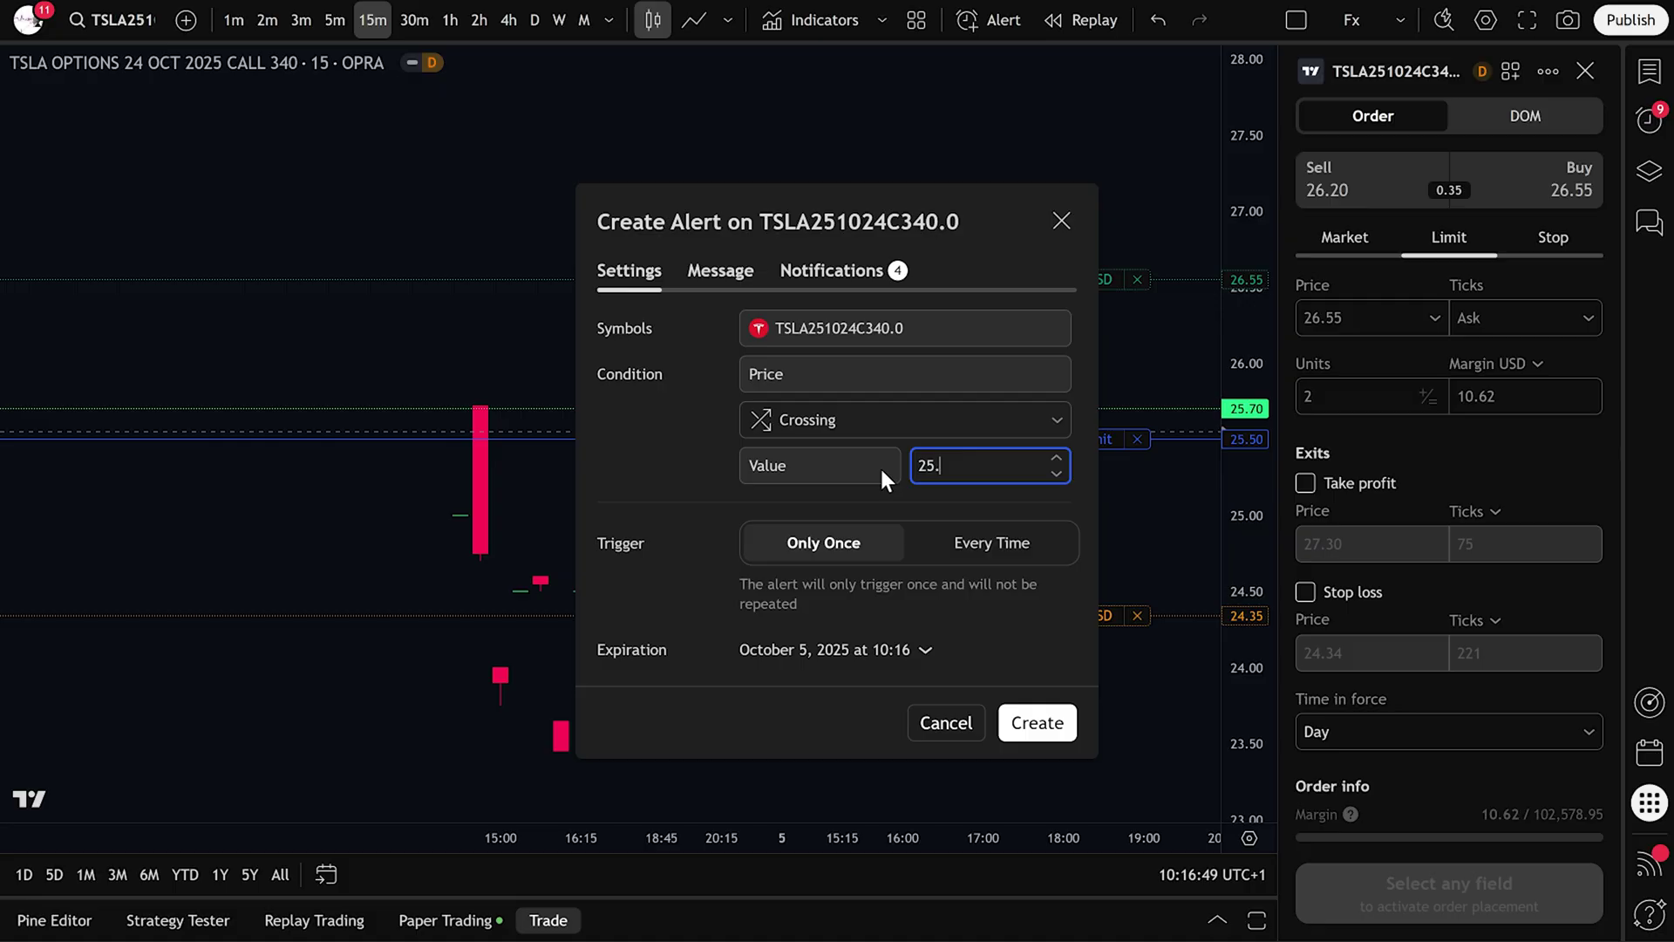
text(.50)
click(1035, 725)
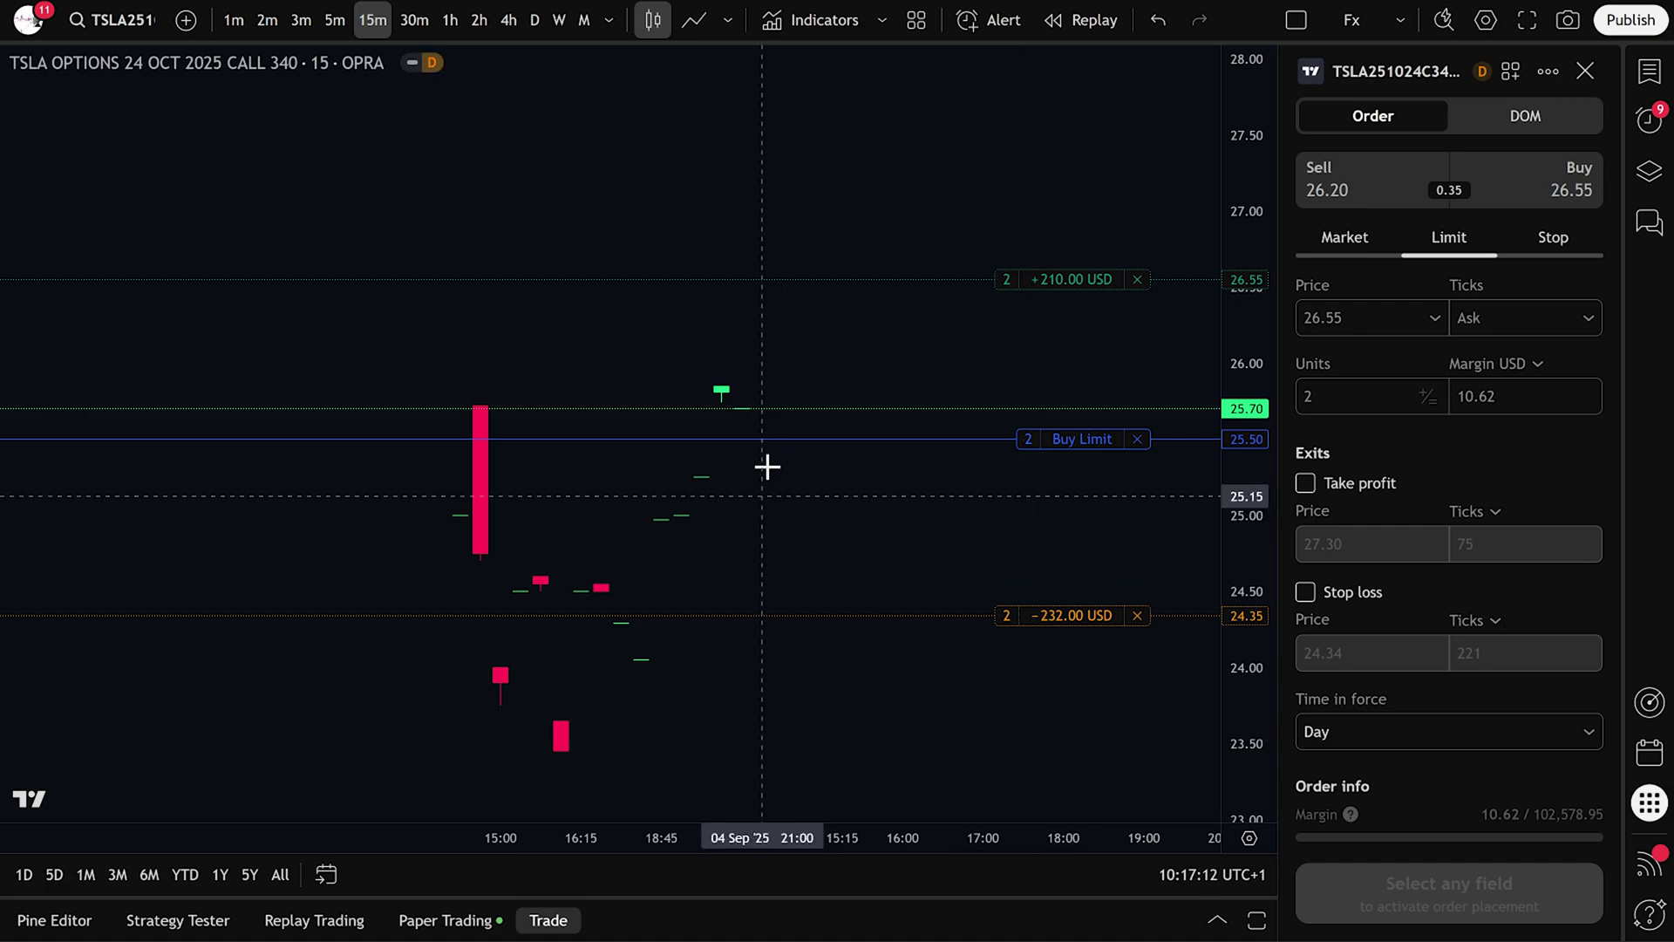
Move the take profit up to 27.05 (+314 USD) and the stop loss up to 24.80 (−144 USD).
mouse_move(789, 440)
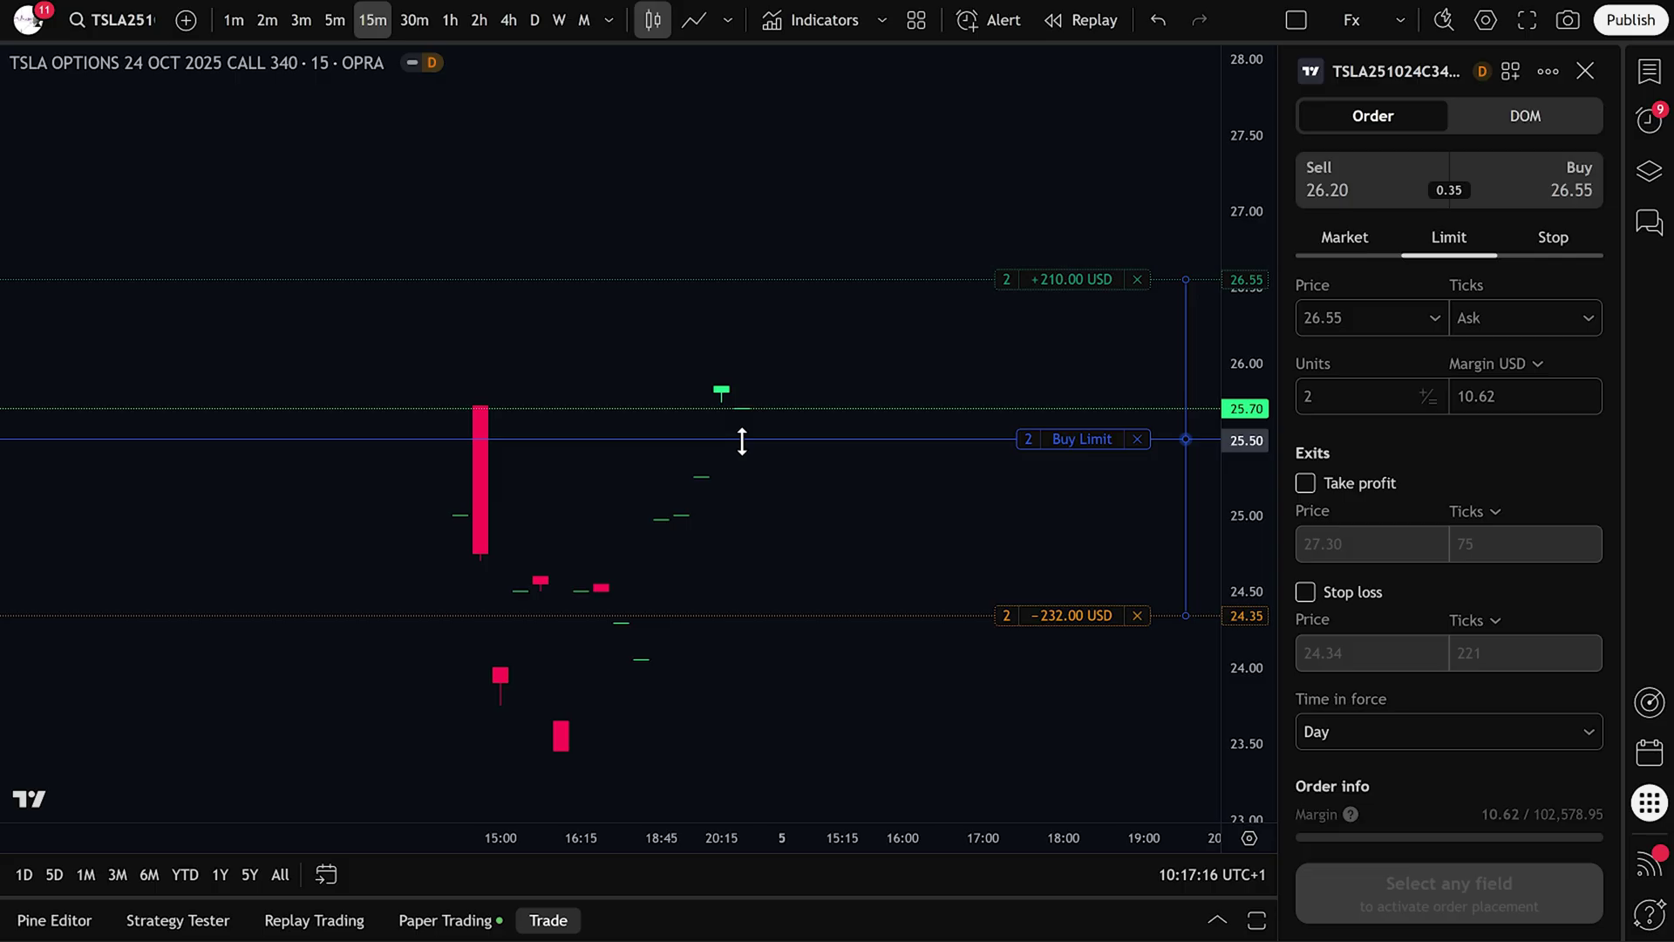
mouse_move(735, 438)
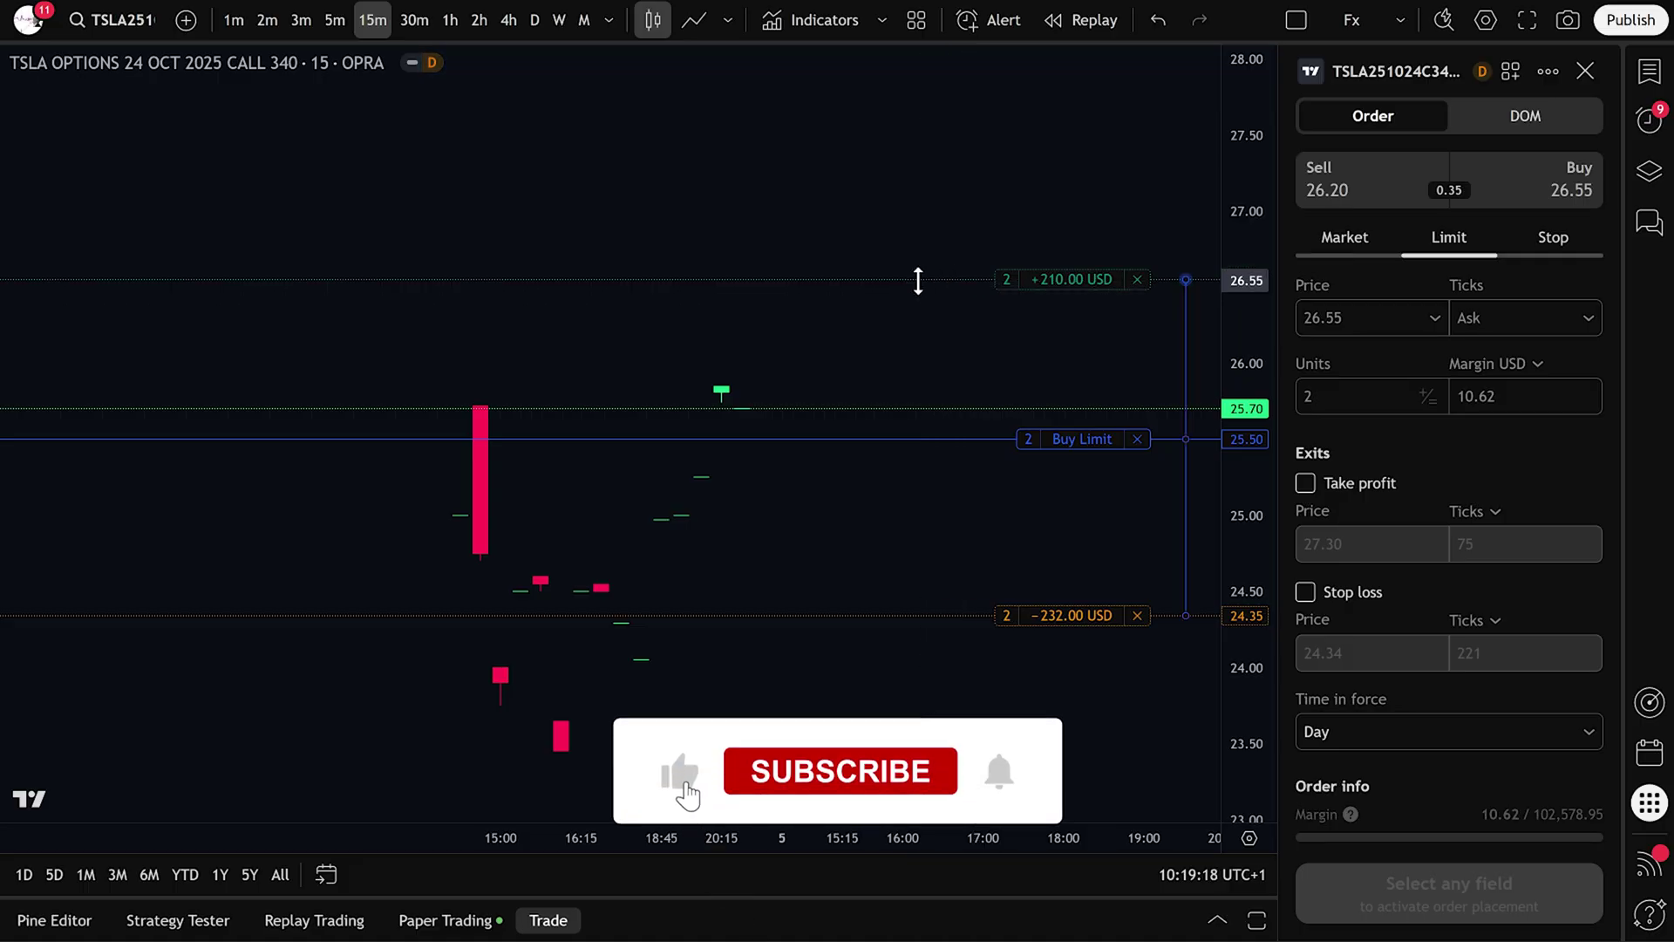
drag(918, 280, 912, 200)
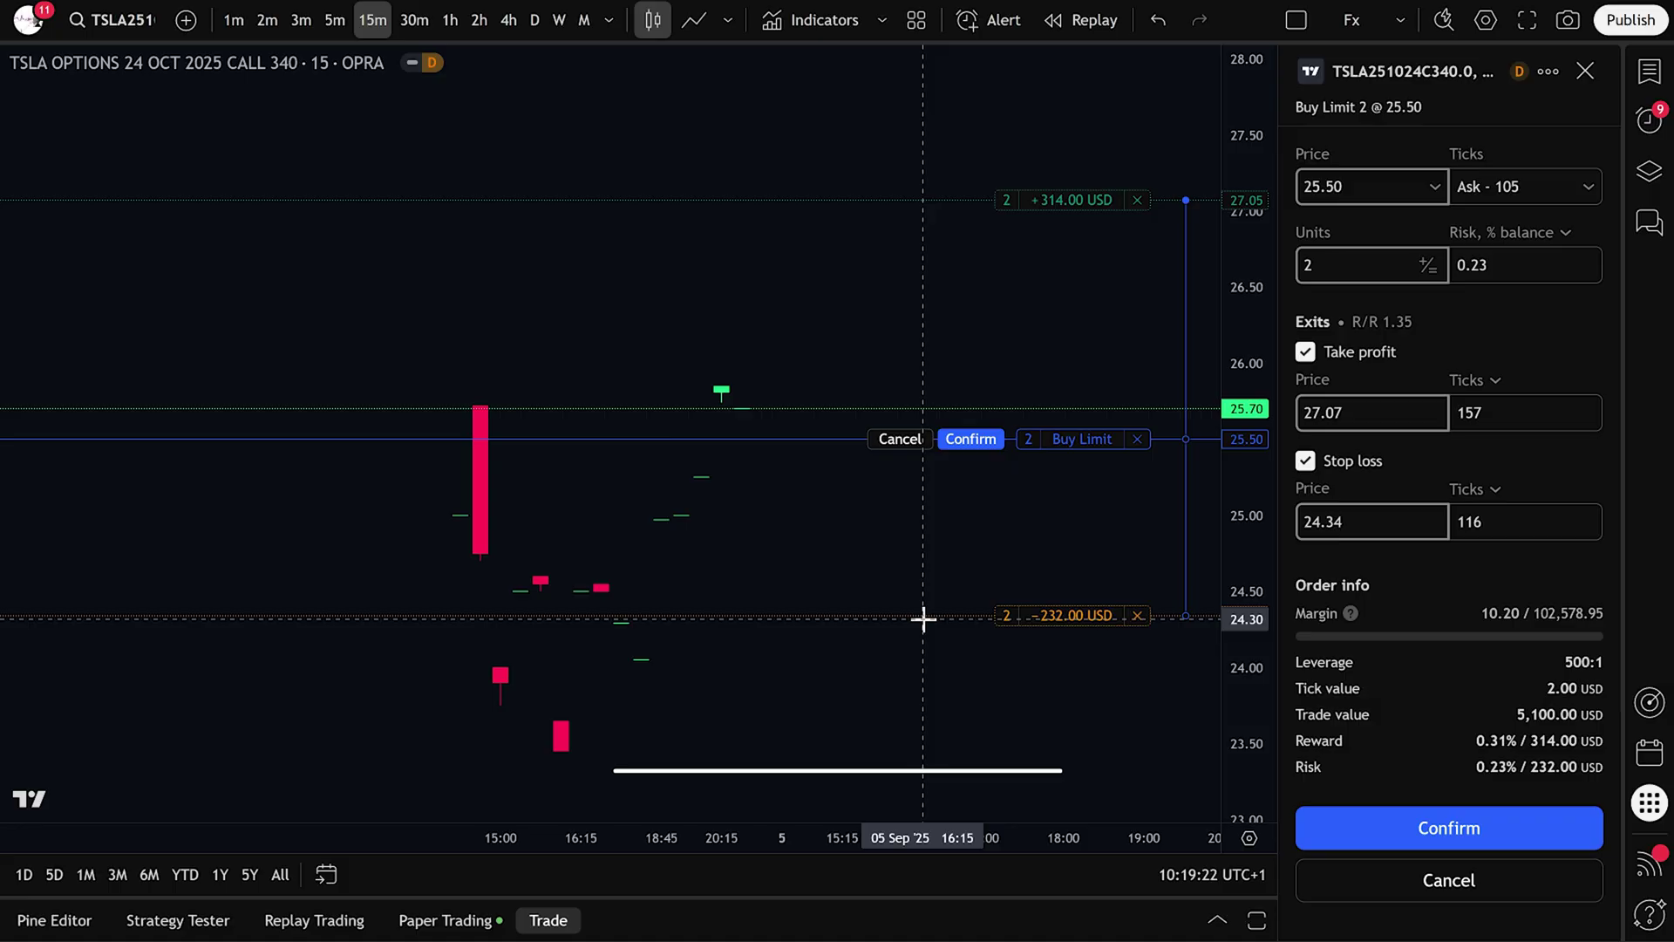
drag(922, 616, 921, 548)
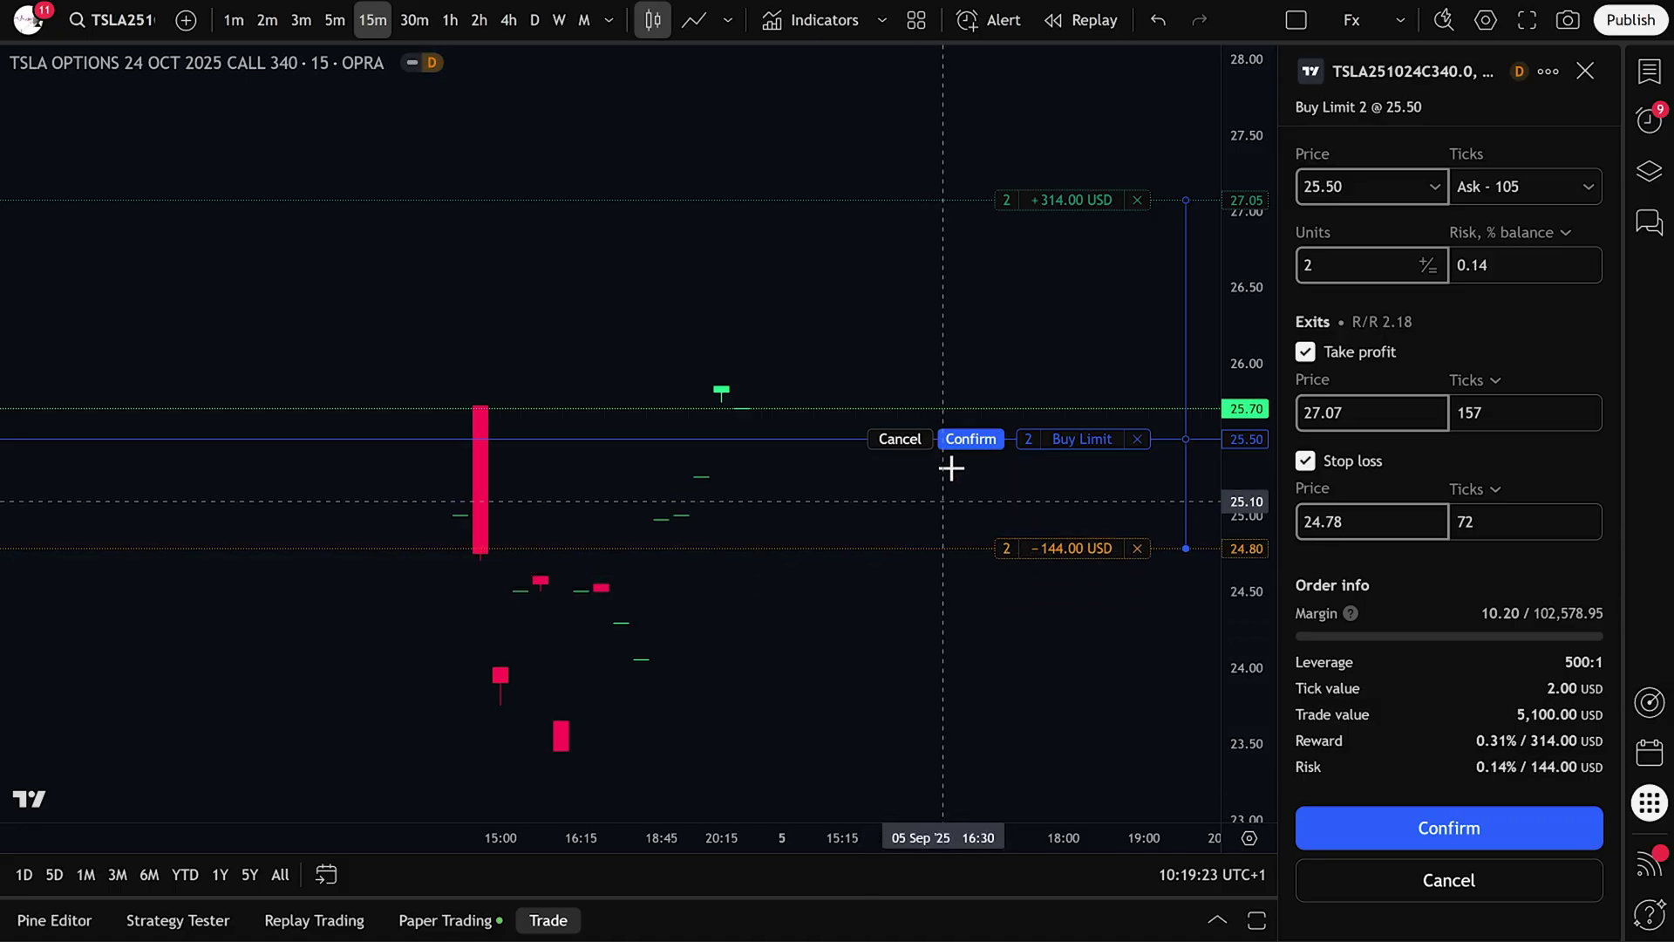
click(957, 440)
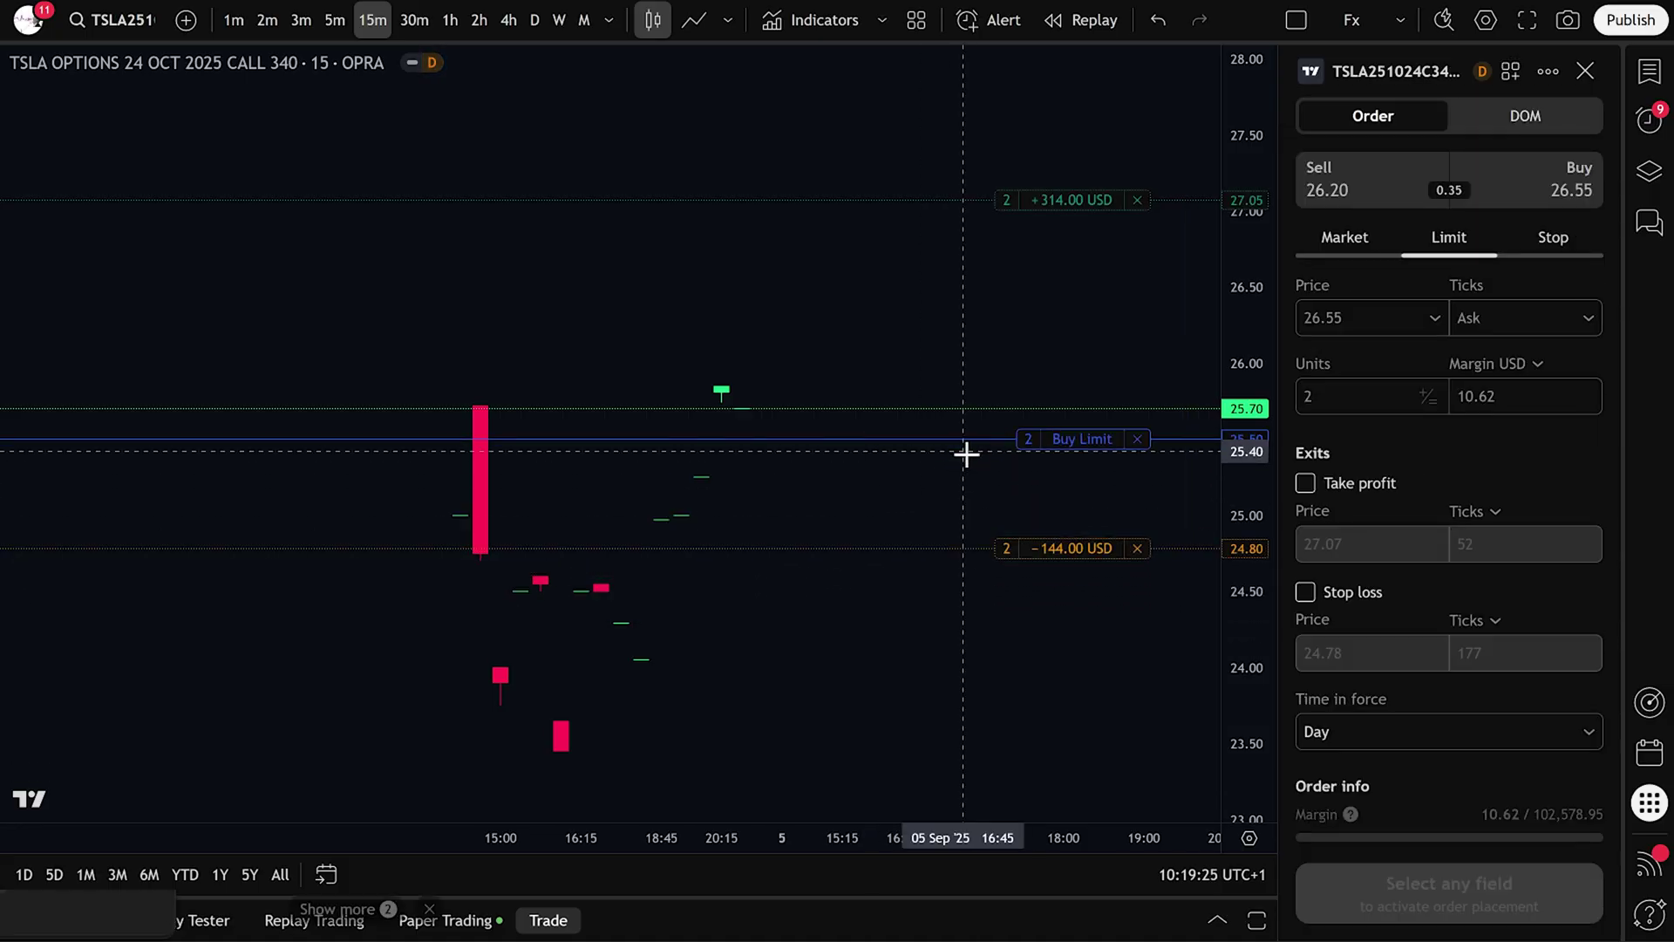